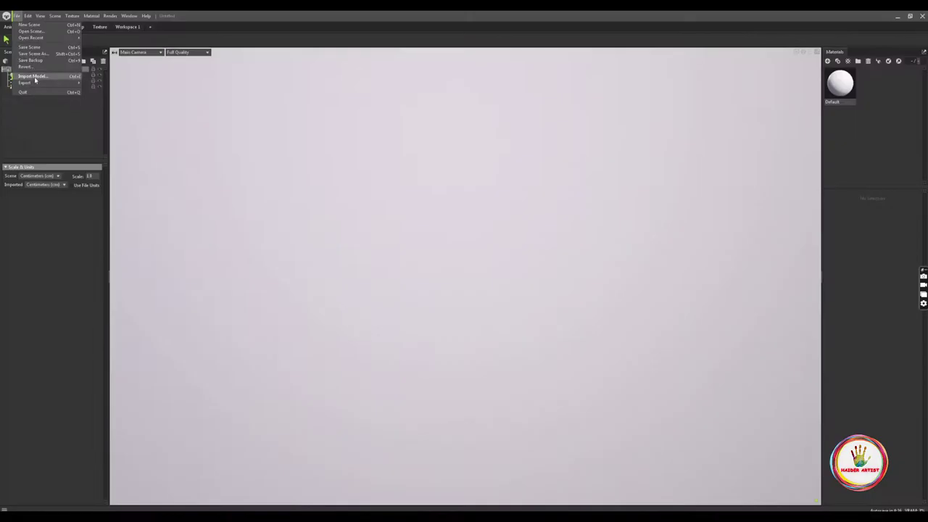
# Import the fish fbx, set a dark grey Color backdrop on the sky, and add a shadow catcher
pyautogui.click(32, 76)
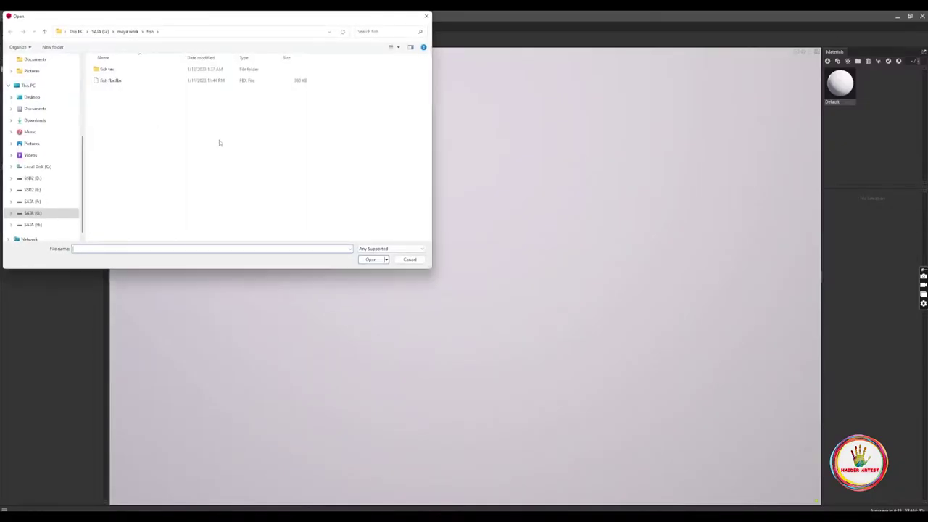
pyautogui.doubleClick(108, 79)
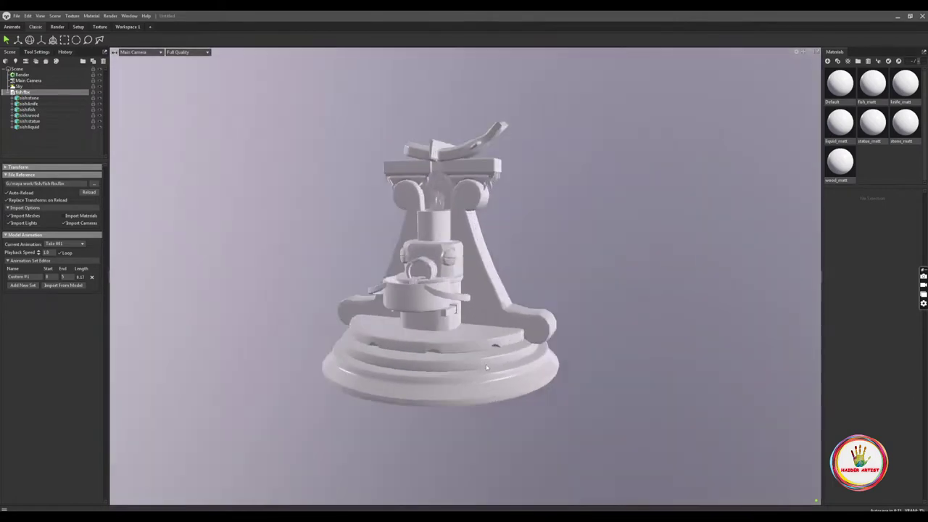
pyautogui.click(20, 86)
pyautogui.click(47, 294)
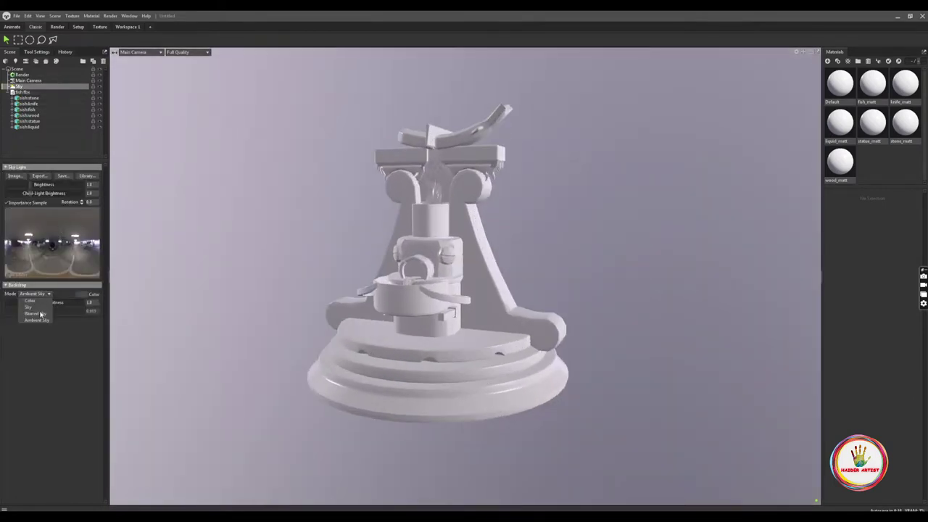
pyautogui.click(33, 306)
pyautogui.click(80, 293)
pyautogui.click(377, 295)
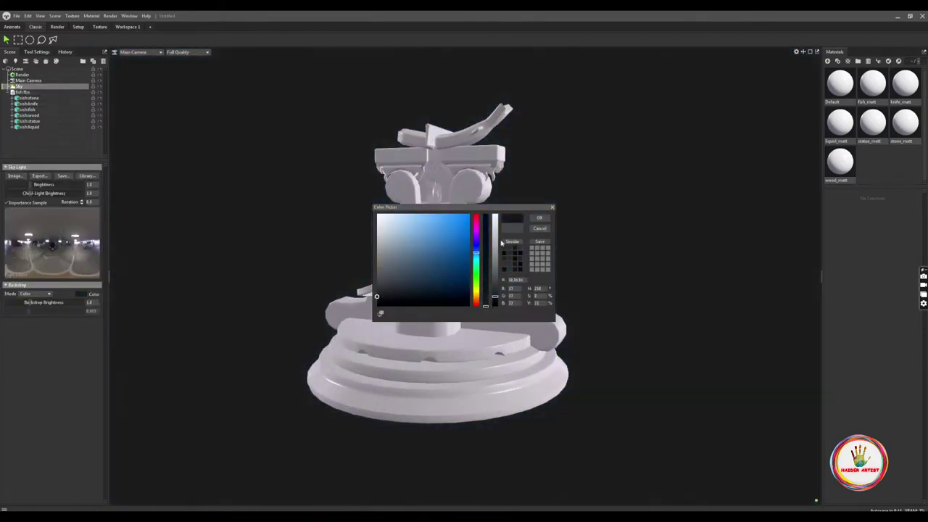
pyautogui.click(539, 217)
pyautogui.rightClick(48, 144)
pyautogui.click(75, 207)
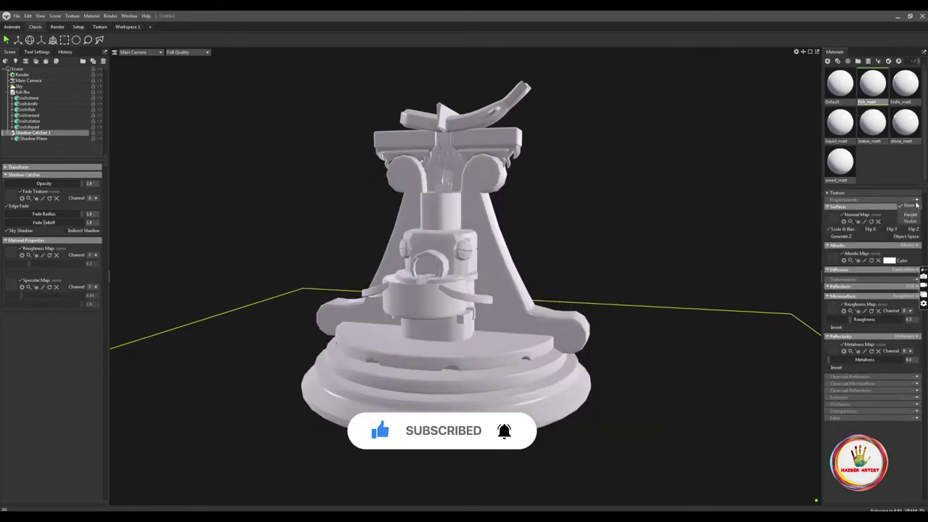
# Set Displacement to Height on fish_matt, knife_matt and liquid_matt, adding occlusion to fish and liquid
pyautogui.click(910, 214)
pyautogui.click(902, 461)
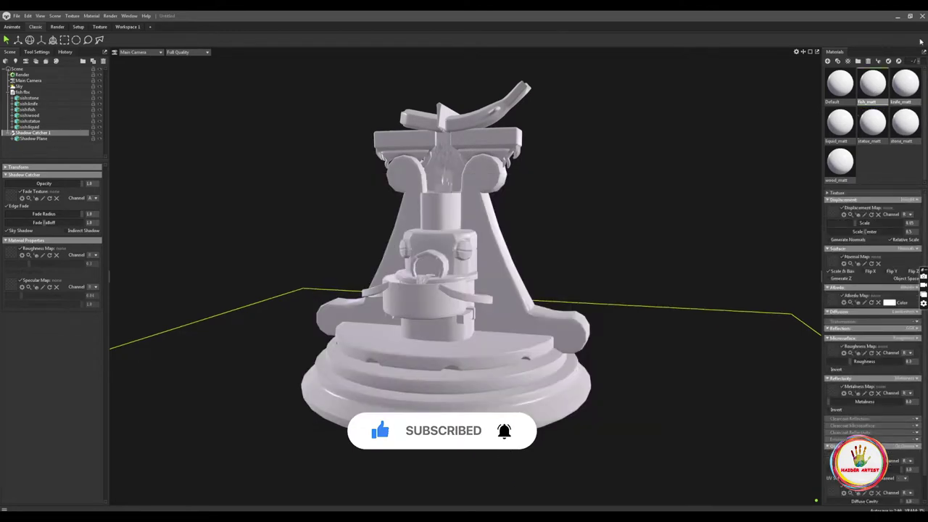
pyautogui.click(904, 91)
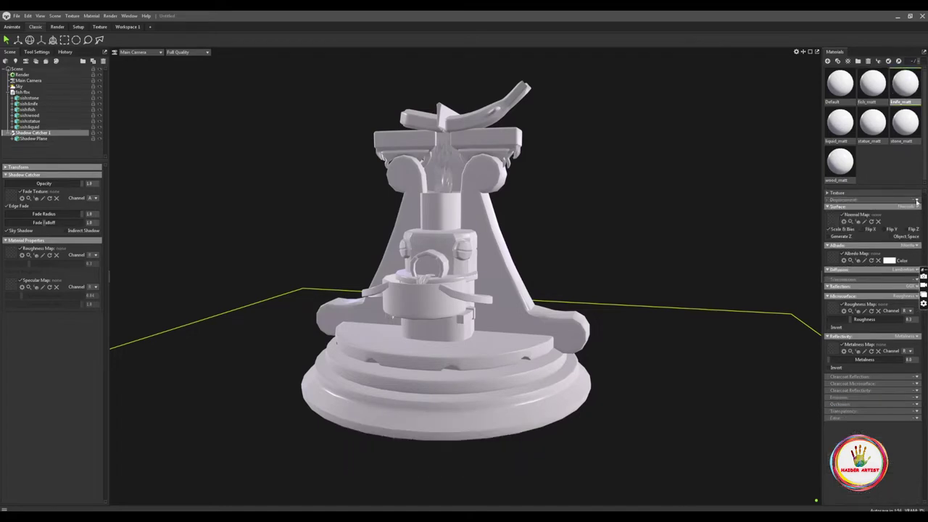
pyautogui.click(909, 215)
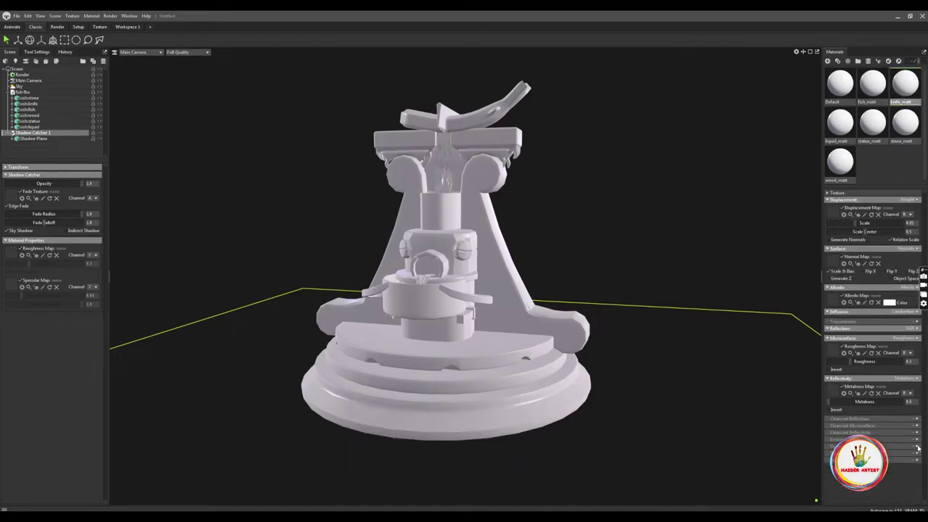
pyautogui.click(839, 123)
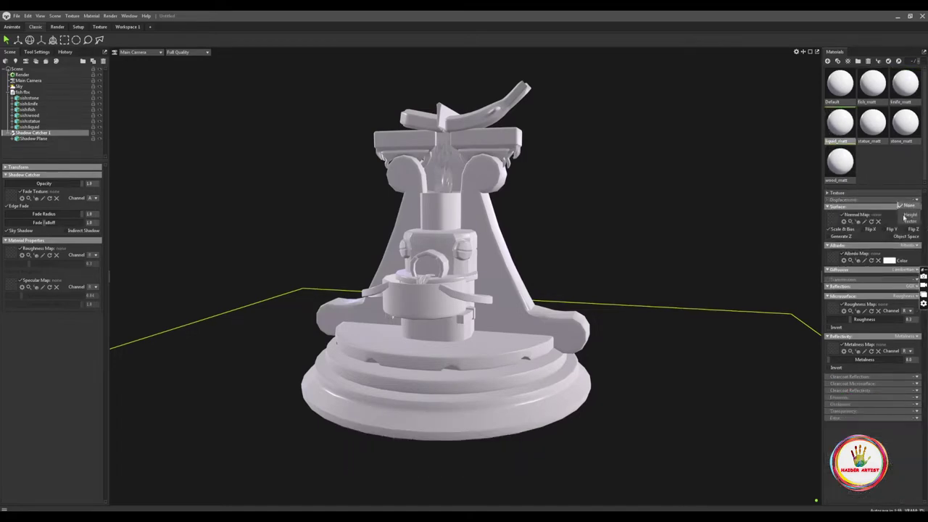
pyautogui.click(908, 215)
pyautogui.click(903, 460)
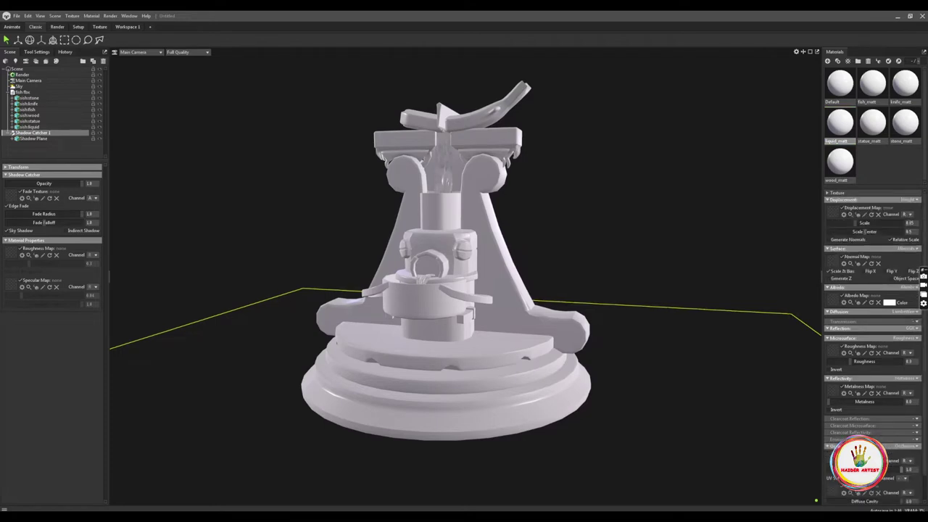
# Set Displacement to Height and add occlusion on statue_matt, stone_matt and wood_matt
pyautogui.click(903, 428)
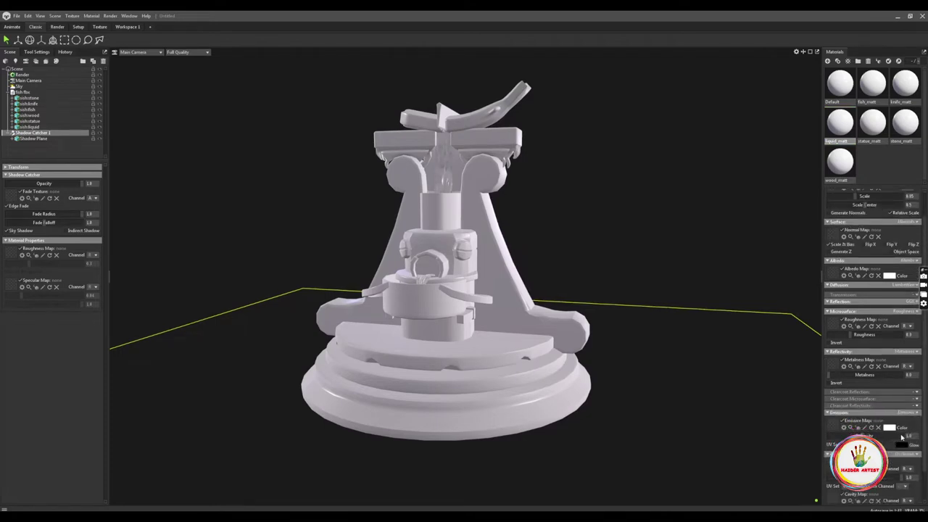
pyautogui.click(872, 126)
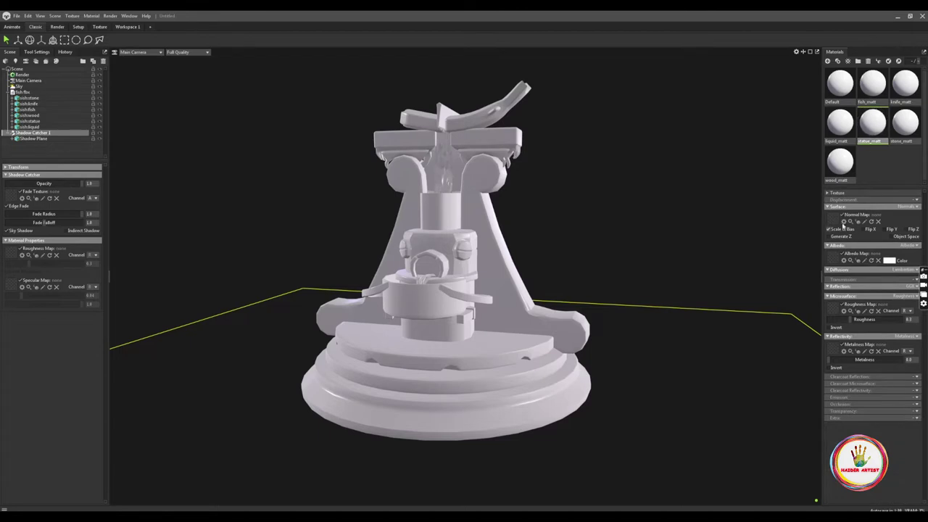
pyautogui.click(917, 203)
pyautogui.click(907, 215)
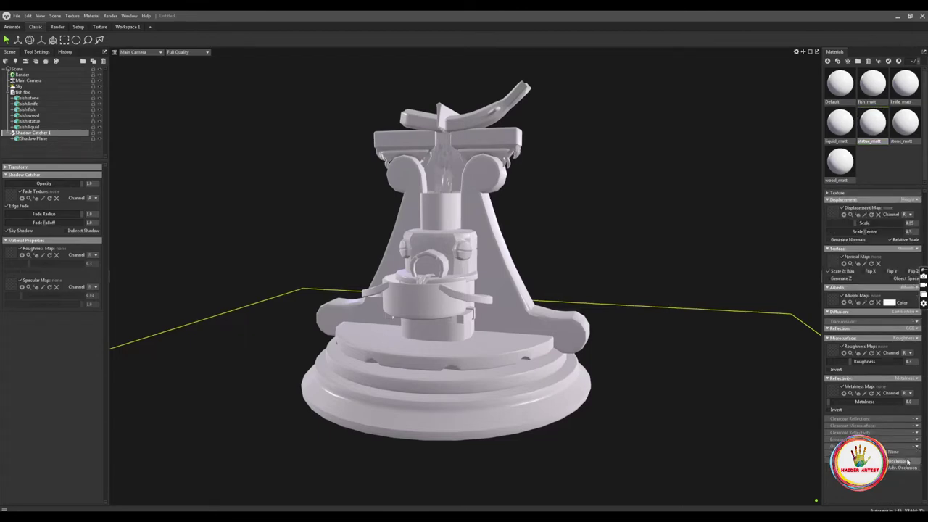
pyautogui.click(907, 462)
pyautogui.click(904, 123)
pyautogui.click(909, 214)
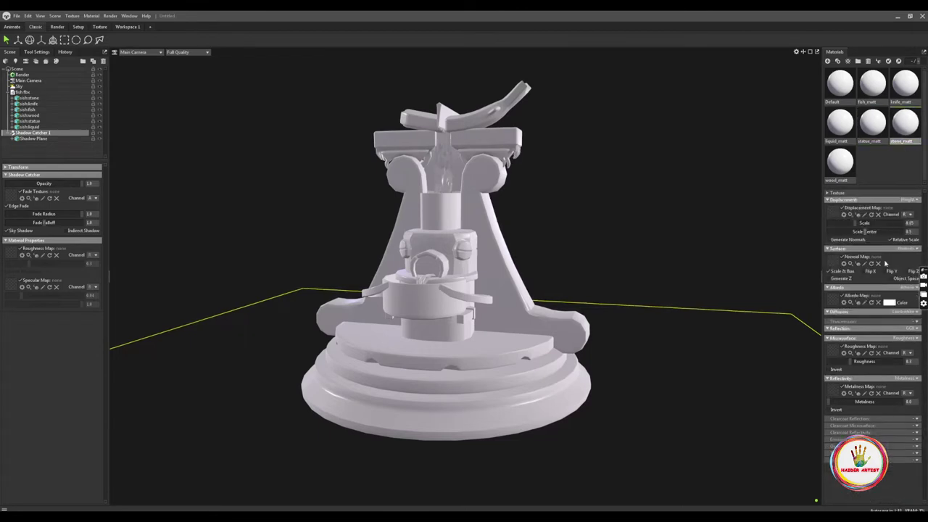
pyautogui.click(908, 453)
pyautogui.click(839, 160)
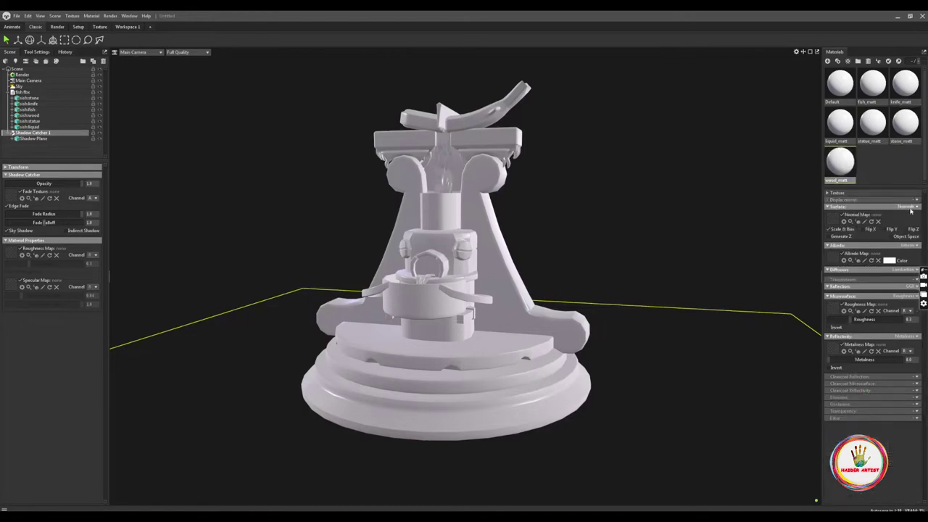
pyautogui.click(910, 214)
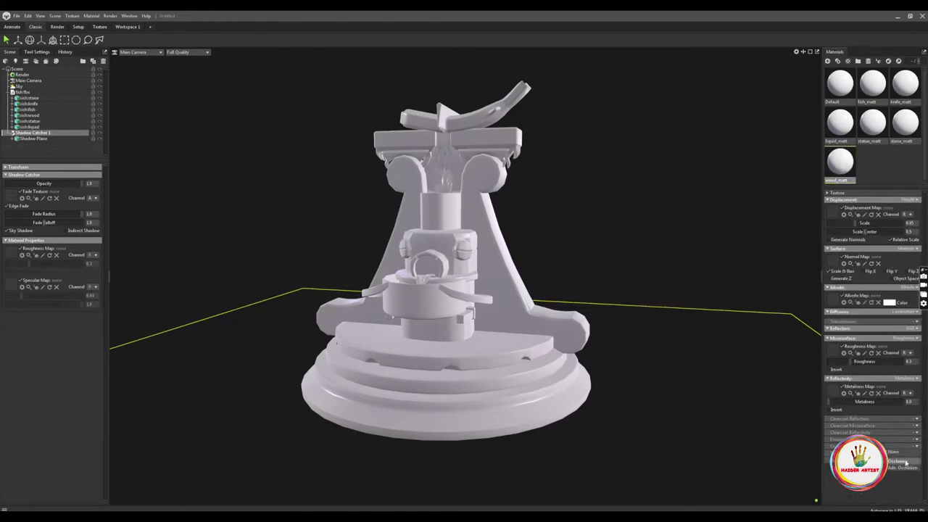
pyautogui.click(906, 462)
# Load the fish BaseColor, height, Metallic, Normal and Roughness maps into fish_matt's matching slots
pyautogui.click(474, 484)
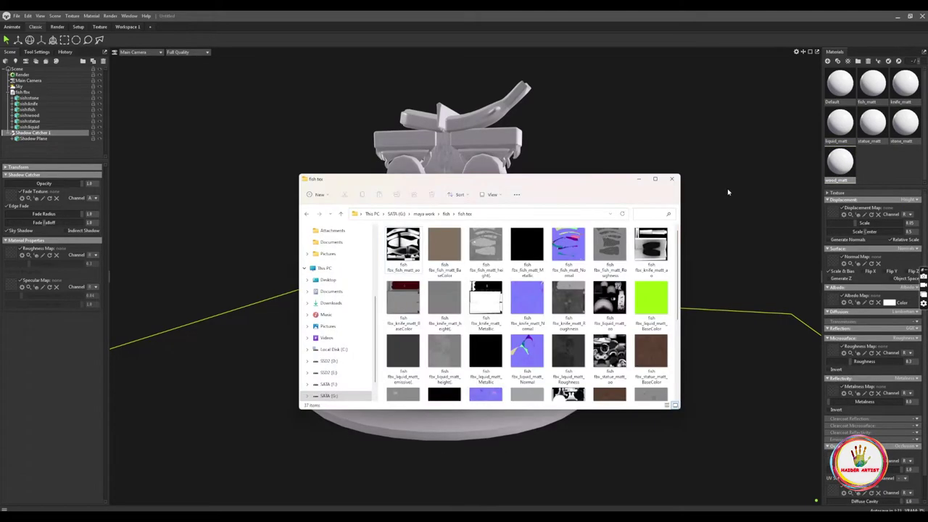
pyautogui.click(871, 86)
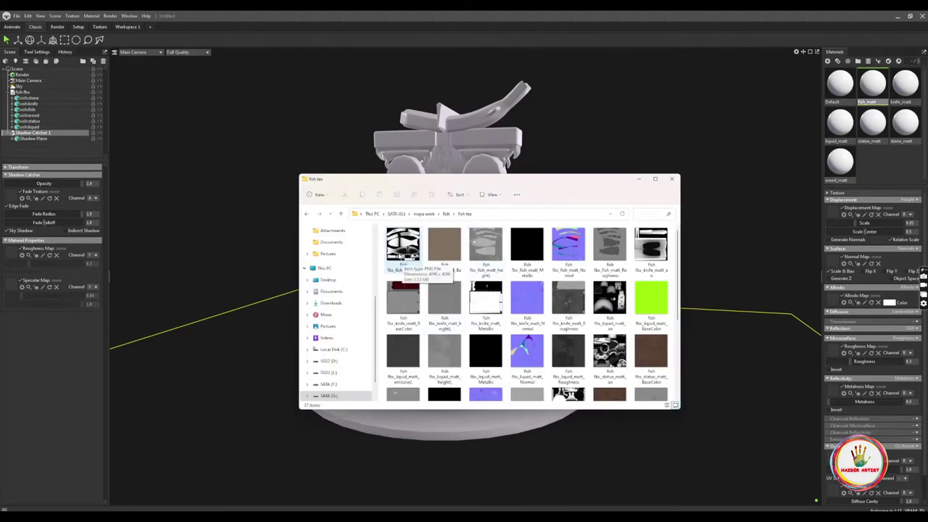
pyautogui.click(402, 255)
pyautogui.click(444, 255)
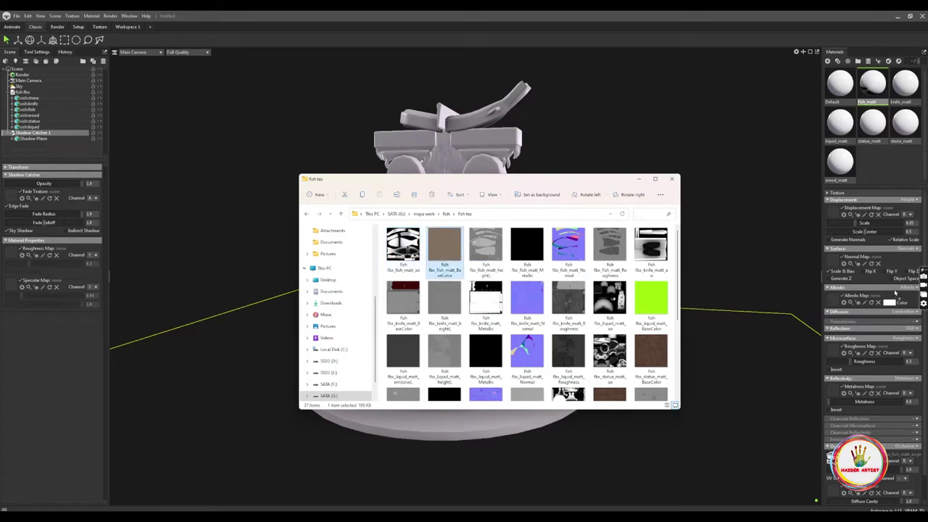
pyautogui.moveTo(833, 302); pyautogui.dragTo(832, 301)
pyautogui.moveTo(484, 247); pyautogui.dragTo(833, 212)
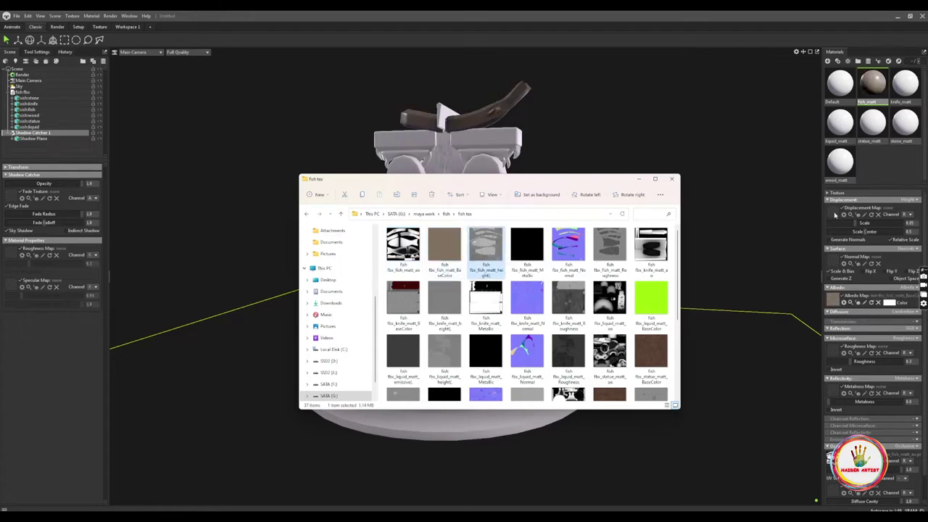
pyautogui.moveTo(516, 251); pyautogui.dragTo(893, 408)
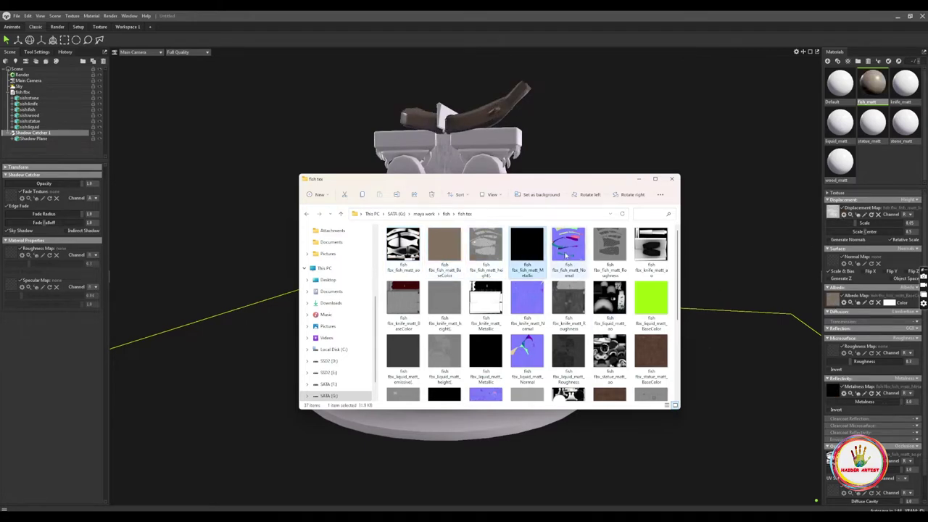
pyautogui.moveTo(566, 254); pyautogui.dragTo(832, 259)
pyautogui.moveTo(609, 250); pyautogui.dragTo(843, 346)
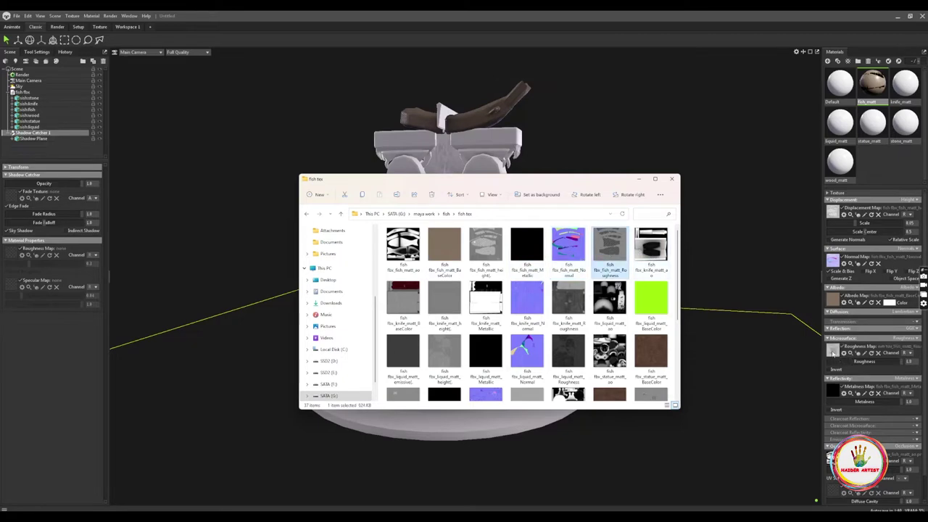
pyautogui.moveTo(605, 114)
pyautogui.mouseDown()
pyautogui.moveTo(511, 163)
pyautogui.moveTo(556, 264)
pyautogui.moveTo(681, 196)
pyautogui.mouseUp()
# Load the knife BaseColor, height, Metallic and Roughness maps into knife_matt's matching slots
pyautogui.click(904, 83)
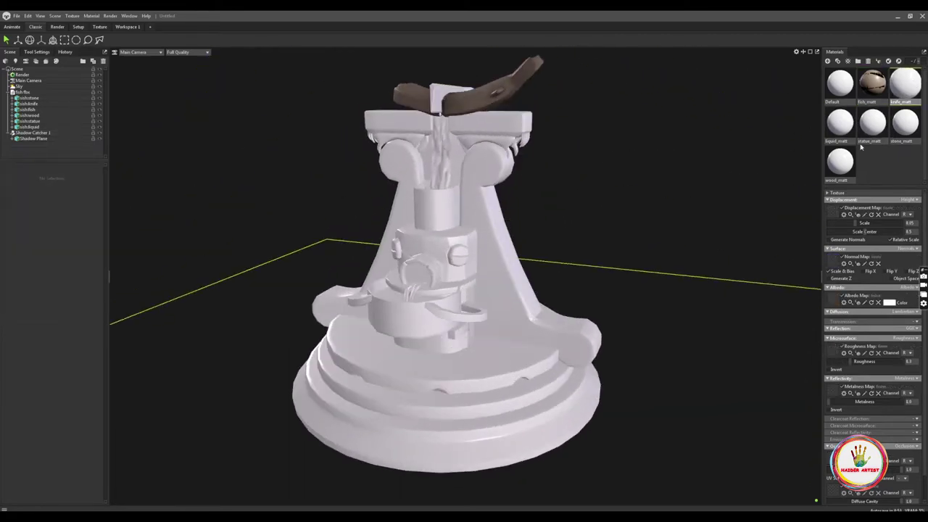
pyautogui.hotkey('alt', 'Tab')
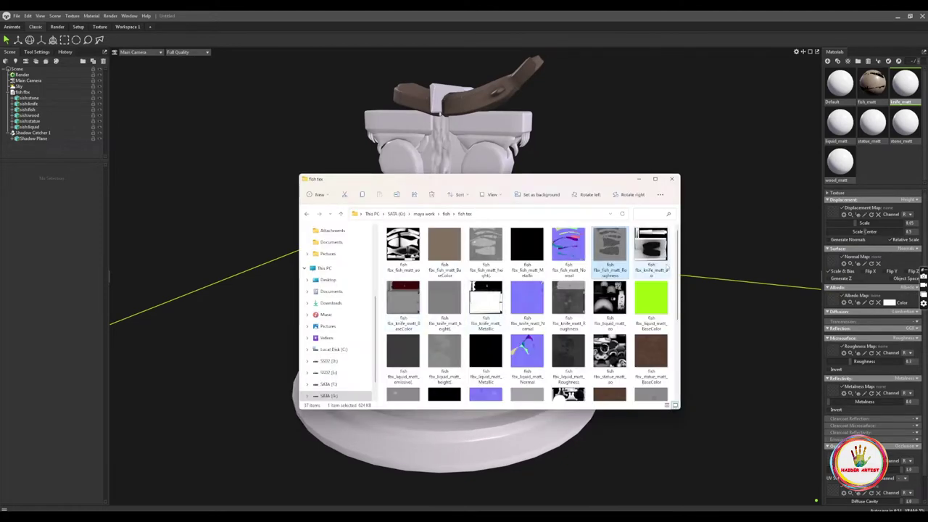
pyautogui.click(651, 246)
pyautogui.moveTo(402, 298); pyautogui.dragTo(834, 295)
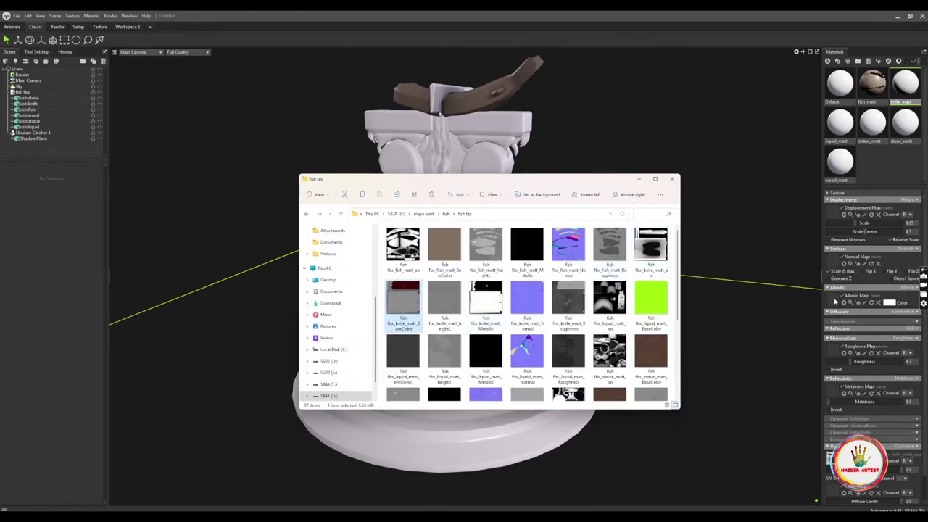
pyautogui.moveTo(443, 299); pyautogui.dragTo(838, 215)
pyautogui.moveTo(486, 304); pyautogui.dragTo(794, 391)
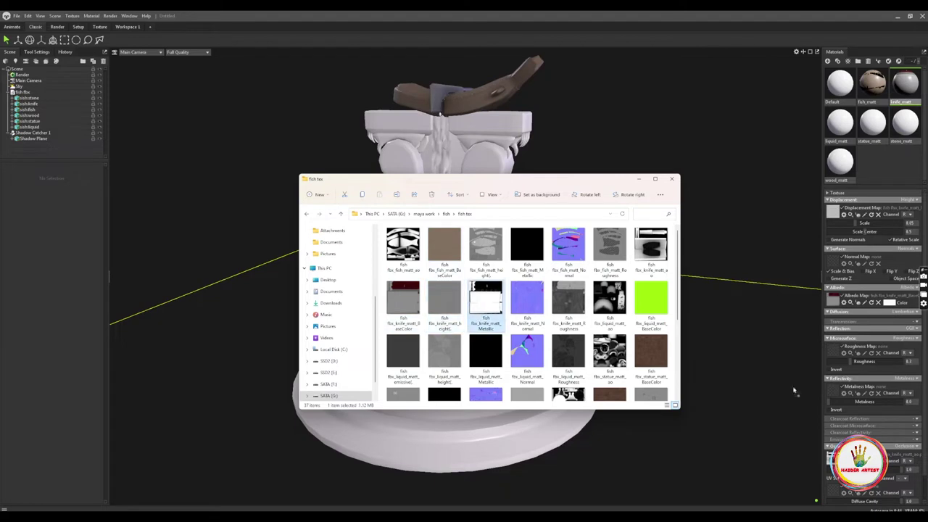
pyautogui.moveTo(527, 304); pyautogui.dragTo(834, 265)
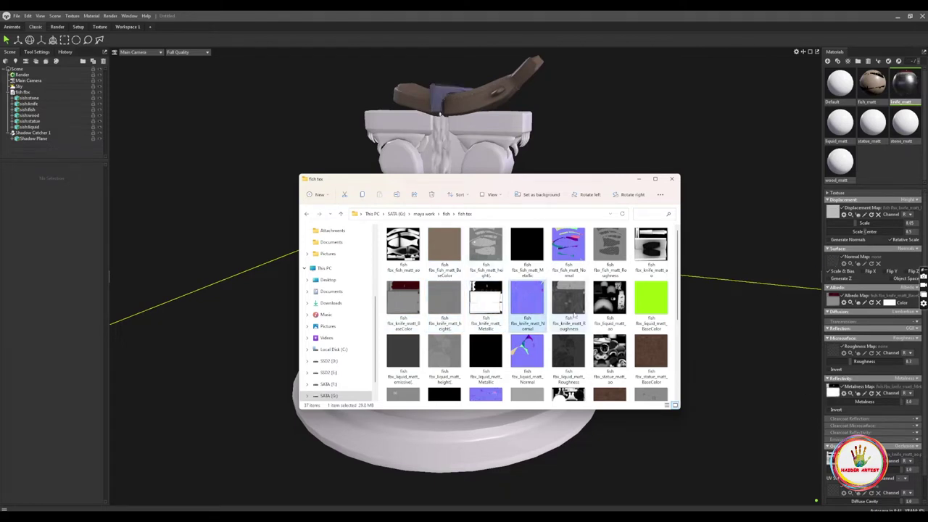
pyautogui.moveTo(572, 313); pyautogui.dragTo(837, 352)
# Apply the liquid ao, BaseColor, height, Metallic, Normal and Roughness maps to liquid_matt
pyautogui.click(840, 123)
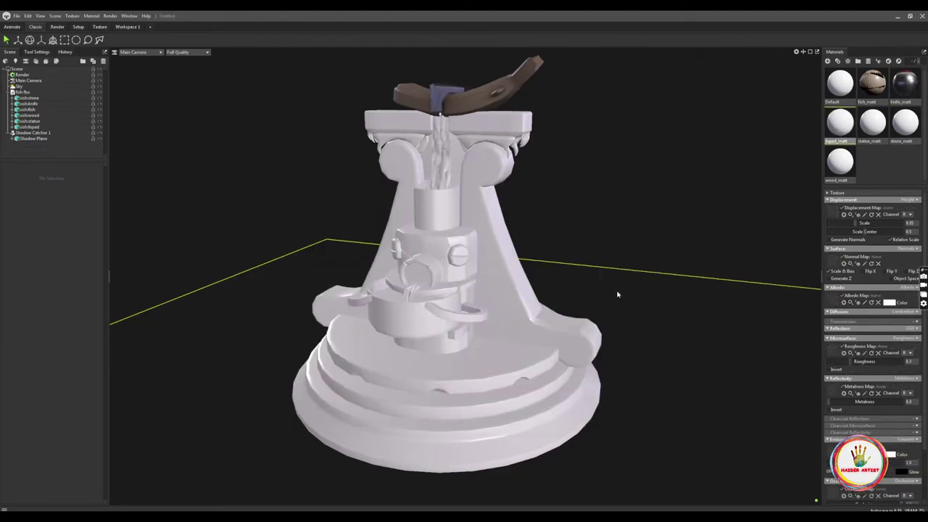
pyautogui.hotkey('alt', 'Tab')
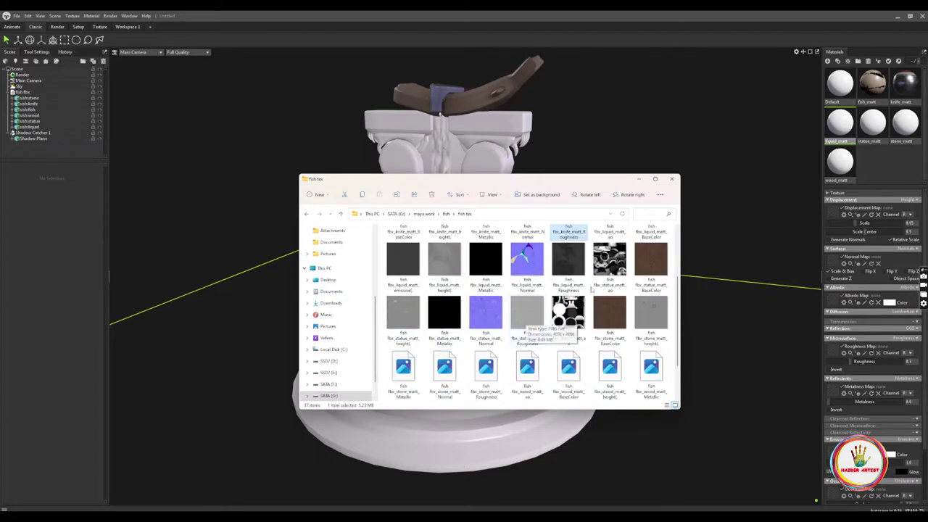
pyautogui.click(608, 304)
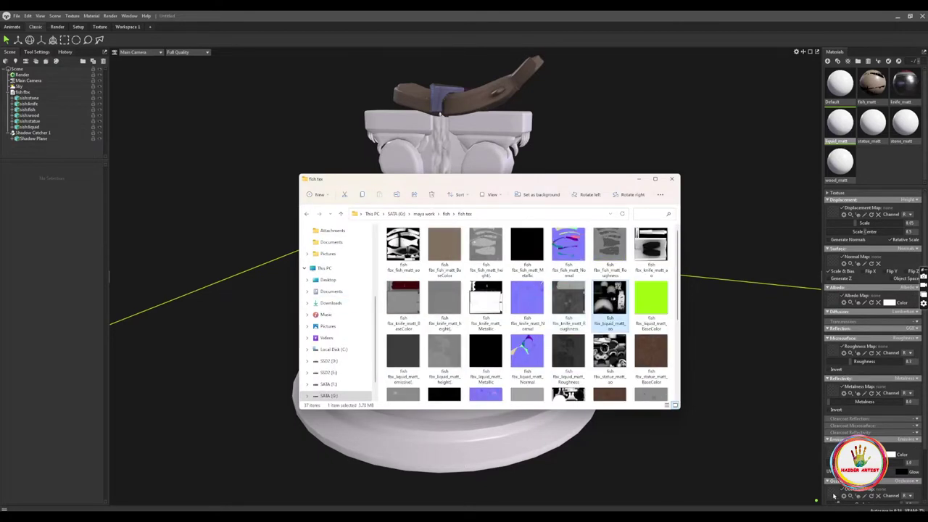
pyautogui.moveTo(650, 305); pyautogui.dragTo(828, 298)
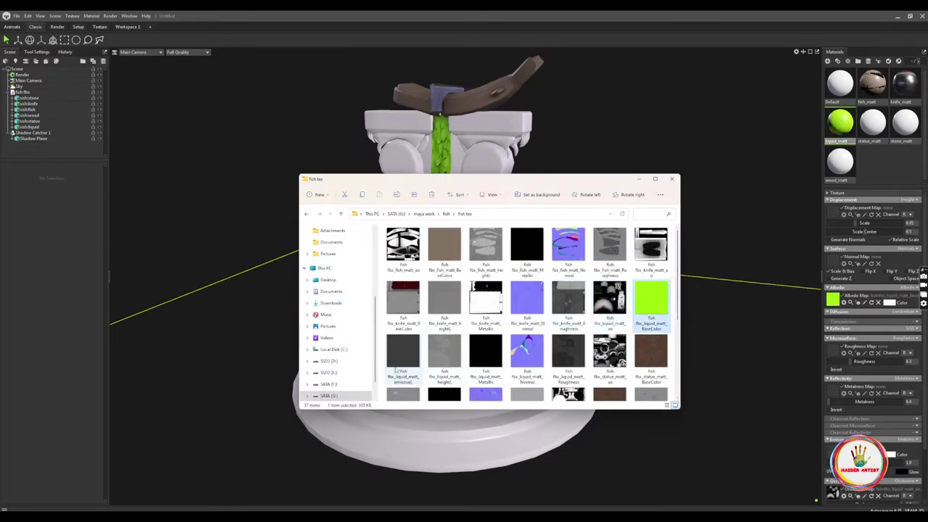
pyautogui.moveTo(402, 355); pyautogui.dragTo(739, 464)
pyautogui.moveTo(443, 351); pyautogui.dragTo(783, 284)
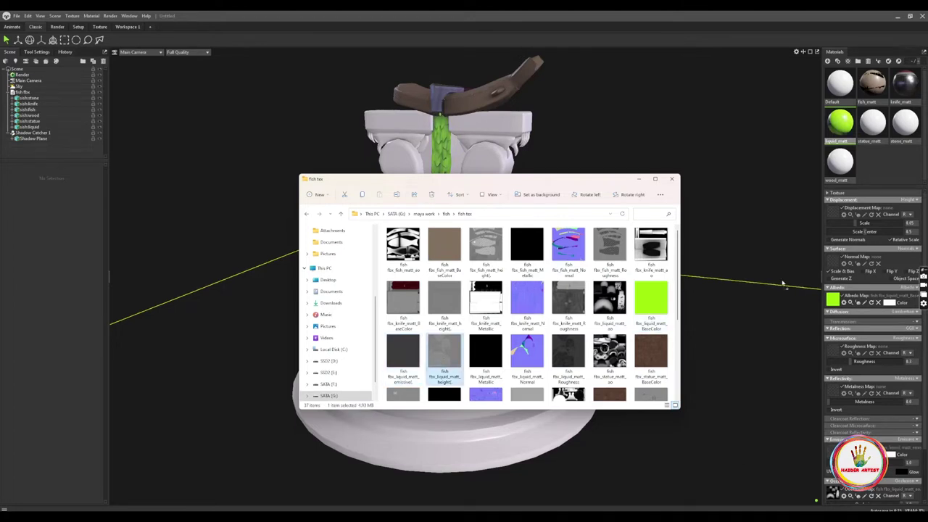
pyautogui.moveTo(485, 352); pyautogui.dragTo(835, 392)
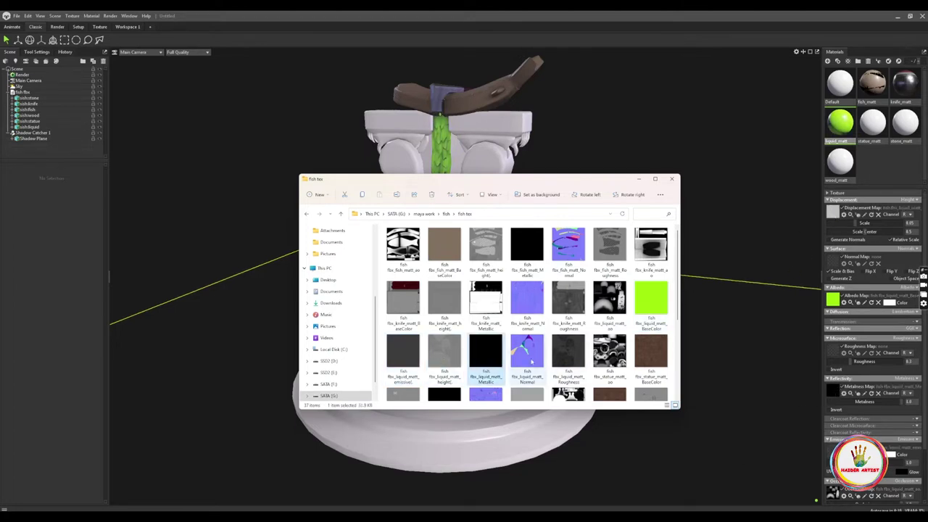
pyautogui.moveTo(531, 361); pyautogui.dragTo(835, 259)
pyautogui.moveTo(568, 352); pyautogui.dragTo(852, 364)
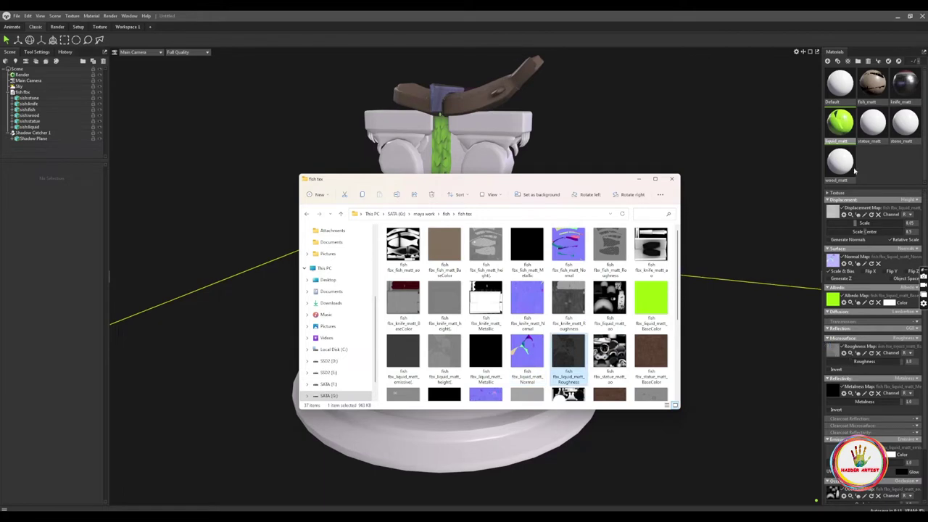
# Apply the statue BaseColor, height, Metallic and Normal maps to statue_matt
pyautogui.click(871, 121)
pyautogui.hotkey('alt', 'Tab')
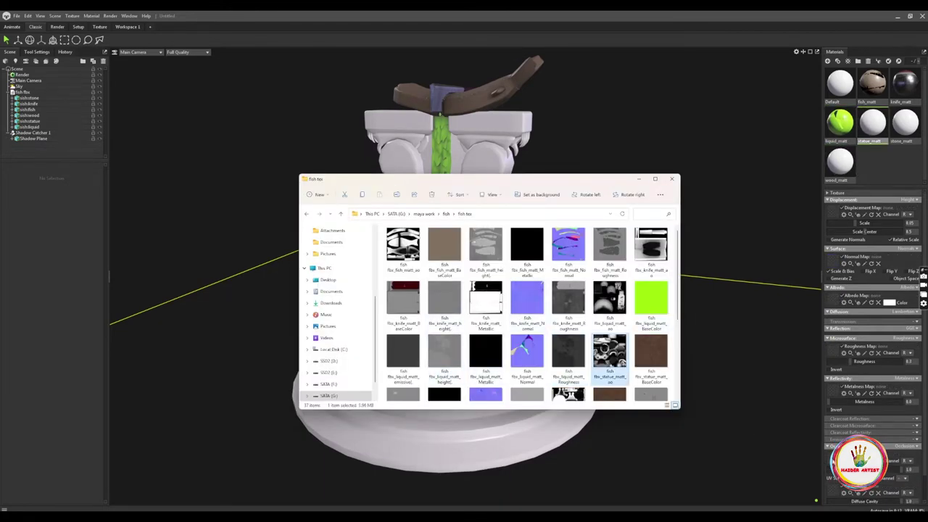
pyautogui.moveTo(651, 353)
pyautogui.mouseDown()
pyautogui.moveTo(795, 295)
pyautogui.moveTo(832, 303)
pyautogui.mouseUp()
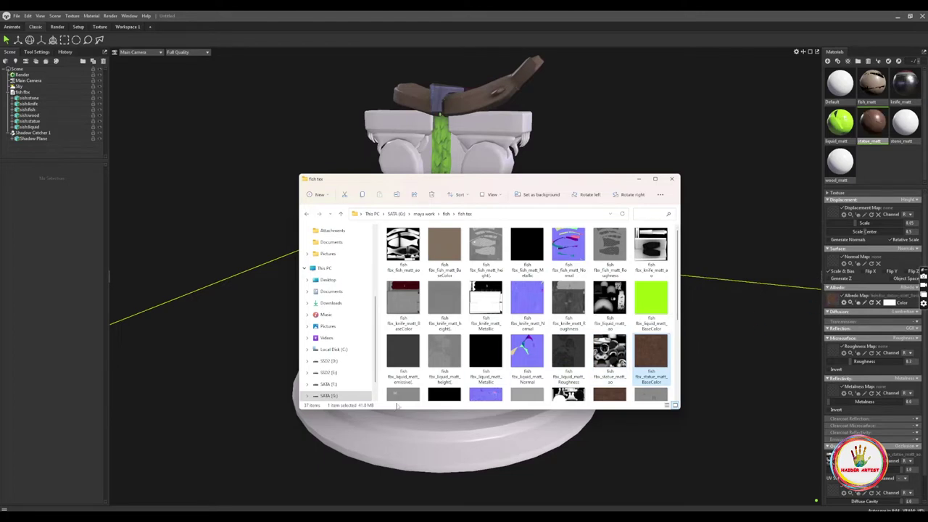
pyautogui.moveTo(397, 395); pyautogui.dragTo(837, 218)
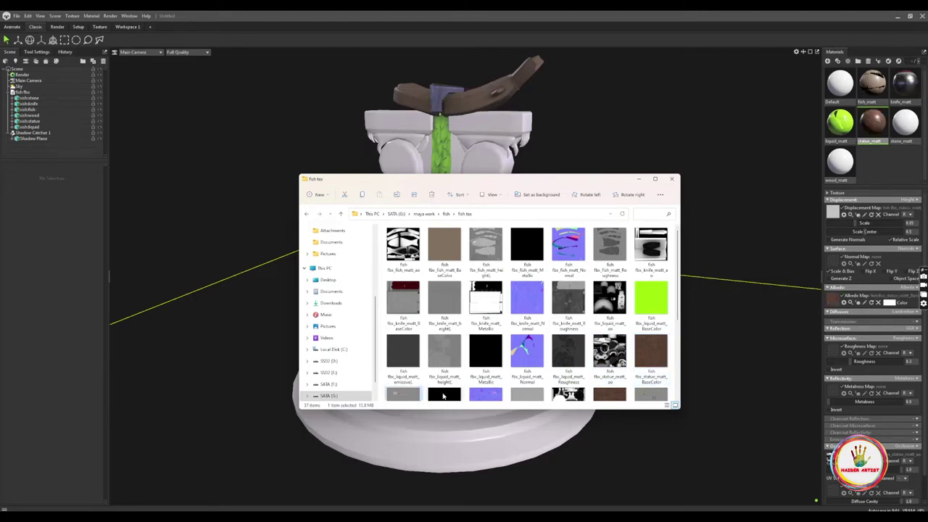
pyautogui.moveTo(492, 395); pyautogui.dragTo(837, 258)
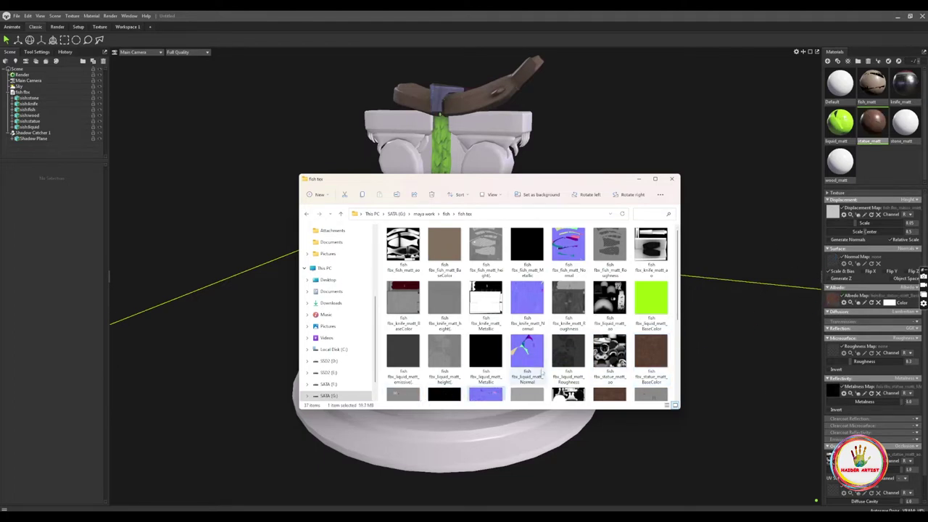
pyautogui.moveTo(527, 395); pyautogui.dragTo(817, 359)
# Apply the stone ao, BaseColor, height, Normal and Roughness maps to stone_matt
pyautogui.click(909, 124)
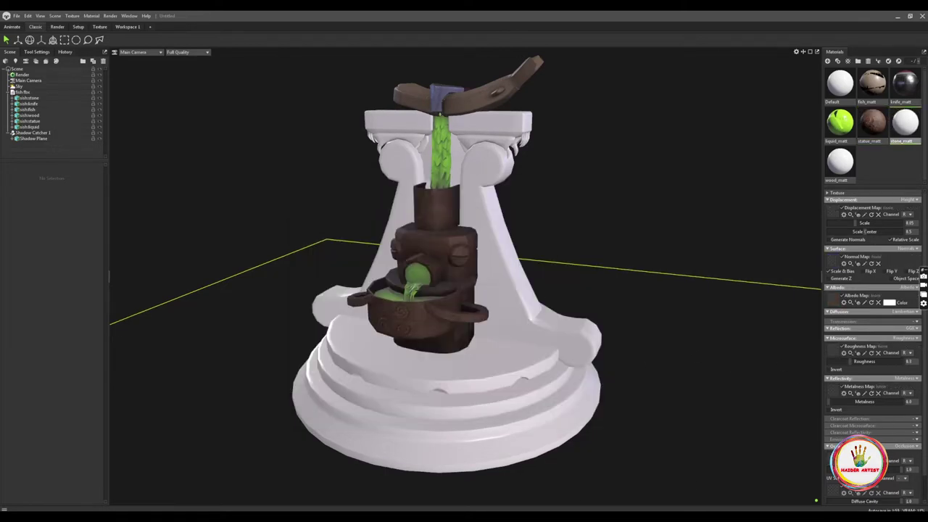
pyautogui.hotkey('alt', 'Tab')
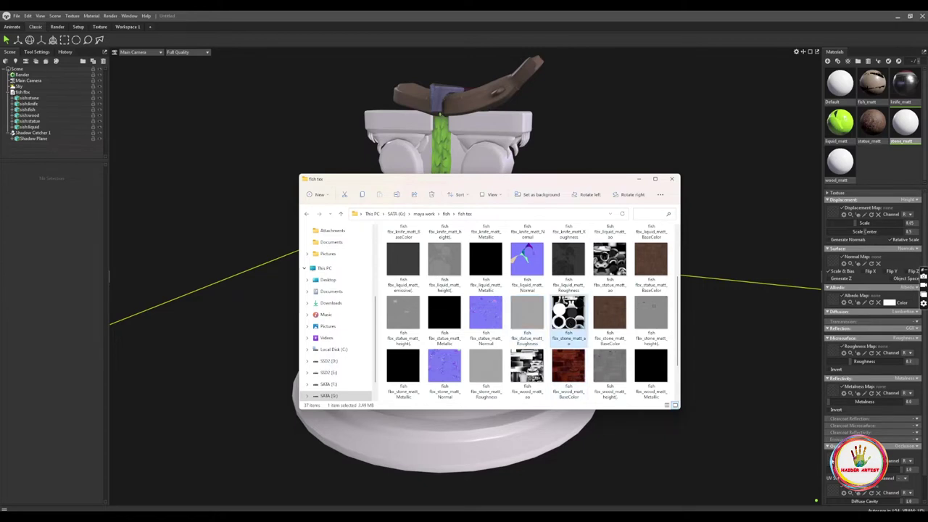
pyautogui.moveTo(609, 313); pyautogui.dragTo(823, 293)
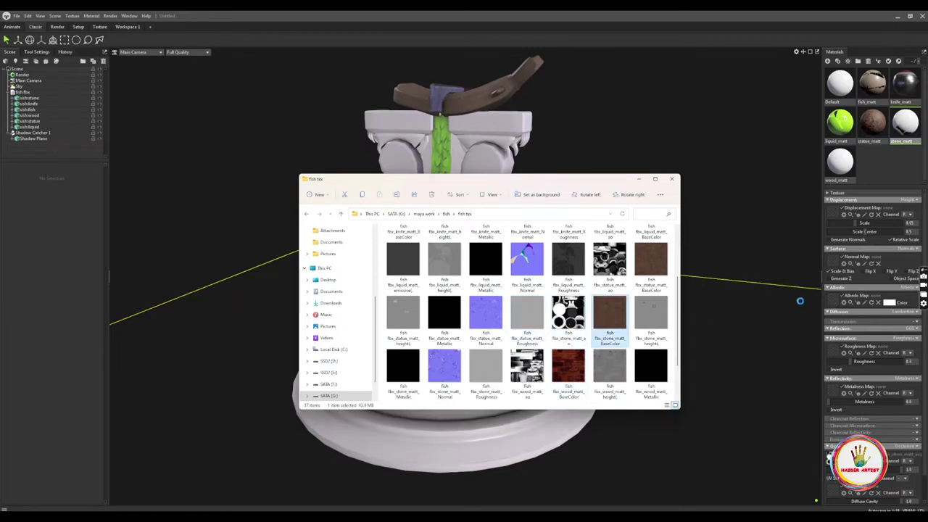
pyautogui.moveTo(651, 313); pyautogui.dragTo(831, 223)
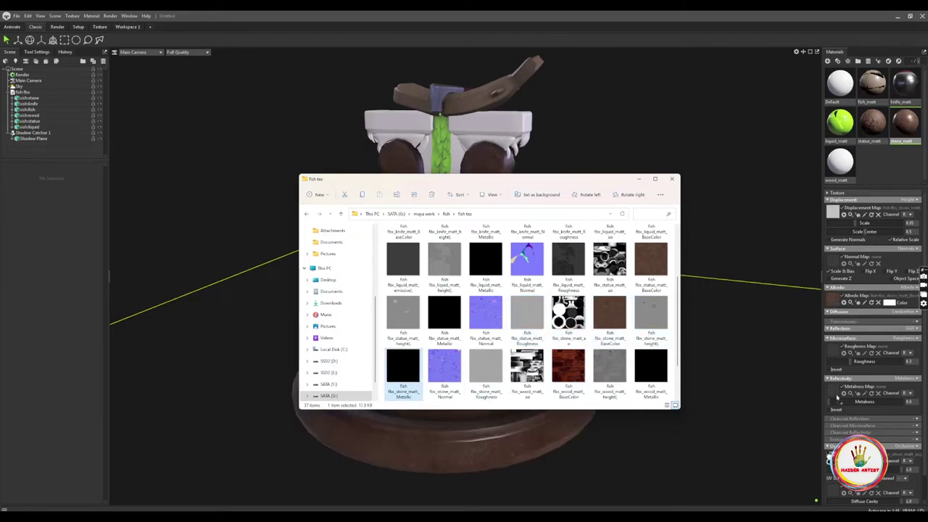
pyautogui.moveTo(443, 366); pyautogui.dragTo(826, 262)
pyautogui.moveTo(486, 366); pyautogui.dragTo(832, 351)
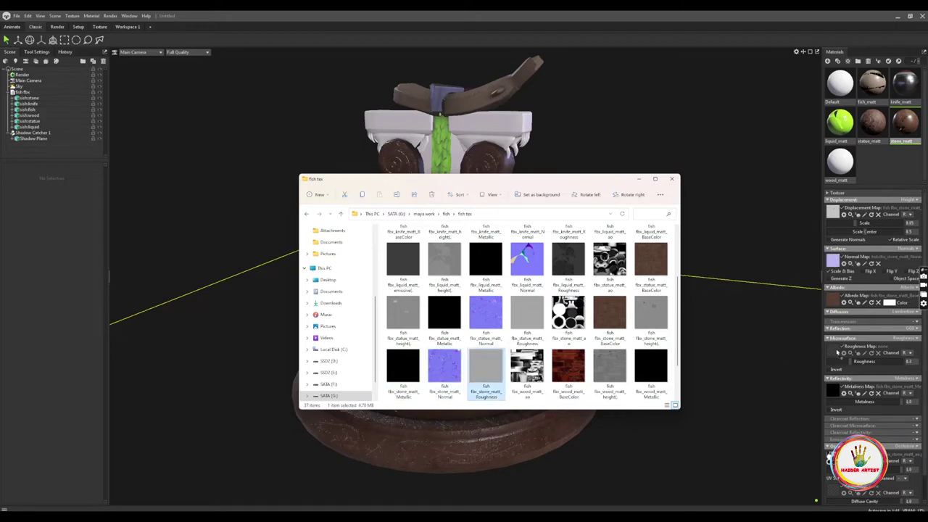
# Apply the wood BaseColor, Metallic, Normal and Roughness maps to wood_matt
pyautogui.click(840, 165)
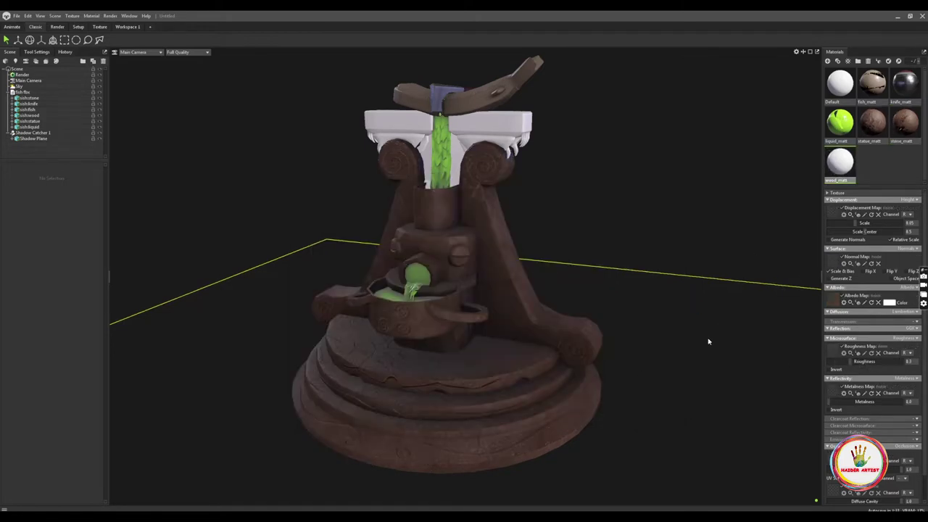
pyautogui.hotkey('alt', 'Tab')
pyautogui.click(526, 369)
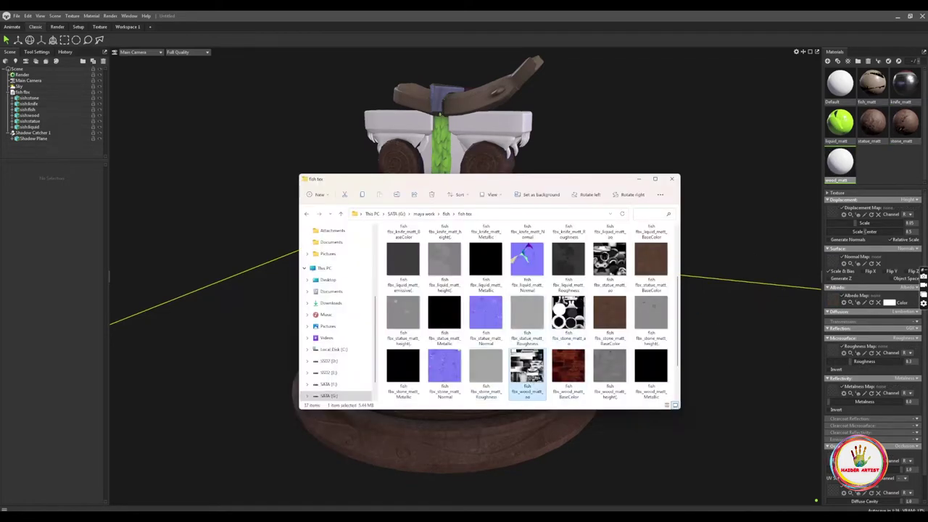
pyautogui.moveTo(609, 366); pyautogui.dragTo(869, 296)
pyautogui.moveTo(650, 366); pyautogui.dragTo(820, 402)
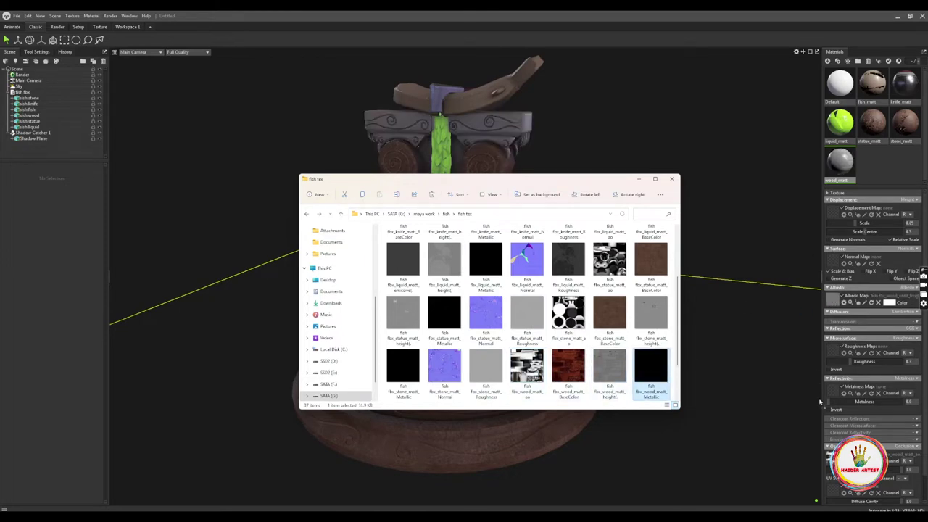
pyautogui.scroll(-2, 522, 312)
pyautogui.moveTo(402, 366); pyautogui.dragTo(832, 259)
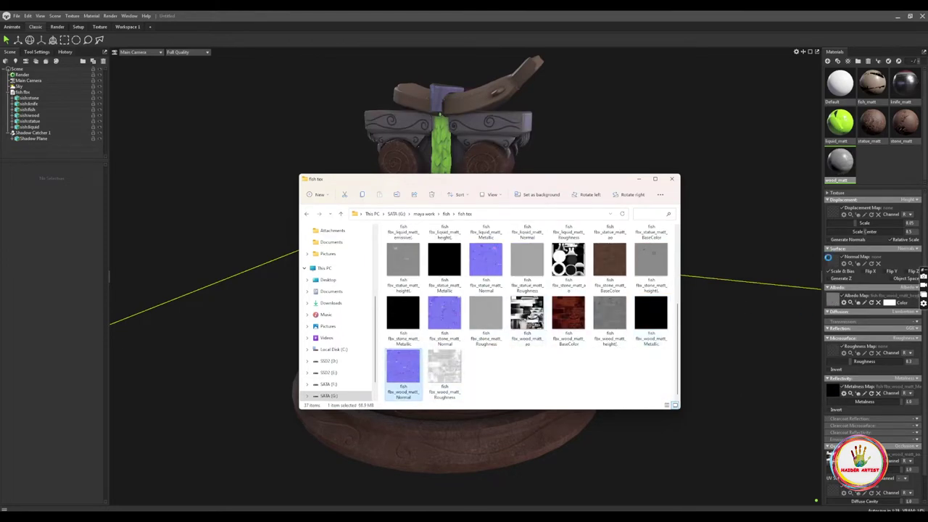
pyautogui.click(444, 368)
pyautogui.moveTo(609, 315); pyautogui.dragTo(769, 279)
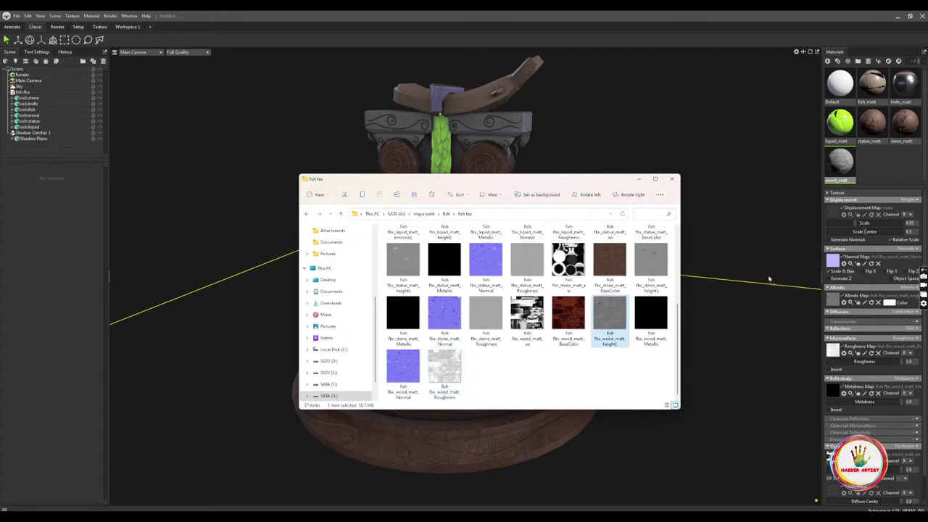
pyautogui.moveTo(568, 315); pyautogui.dragTo(833, 321)
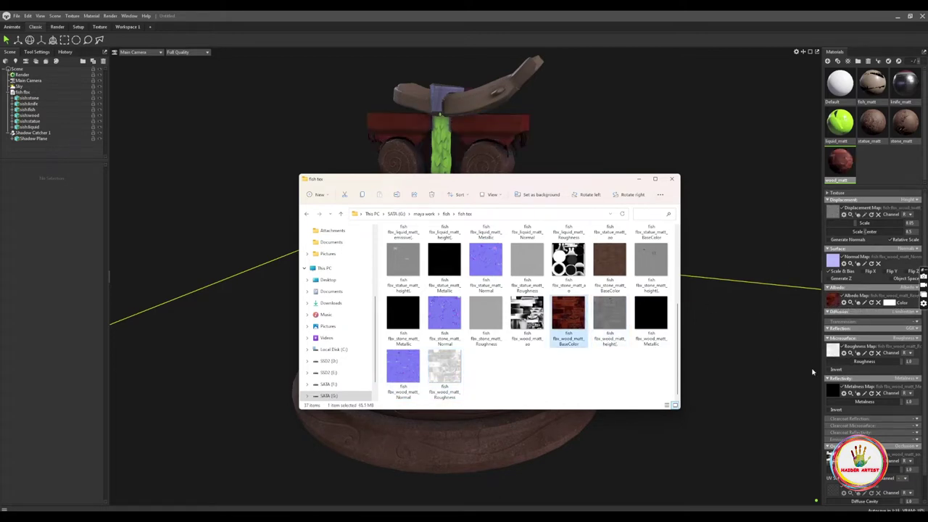
pyautogui.click(739, 192)
pyautogui.moveTo(656, 135)
pyautogui.mouseDown()
pyautogui.moveTo(542, 213)
pyautogui.moveTo(606, 307)
pyautogui.moveTo(551, 327)
pyautogui.moveTo(572, 383)
pyautogui.mouseUp()
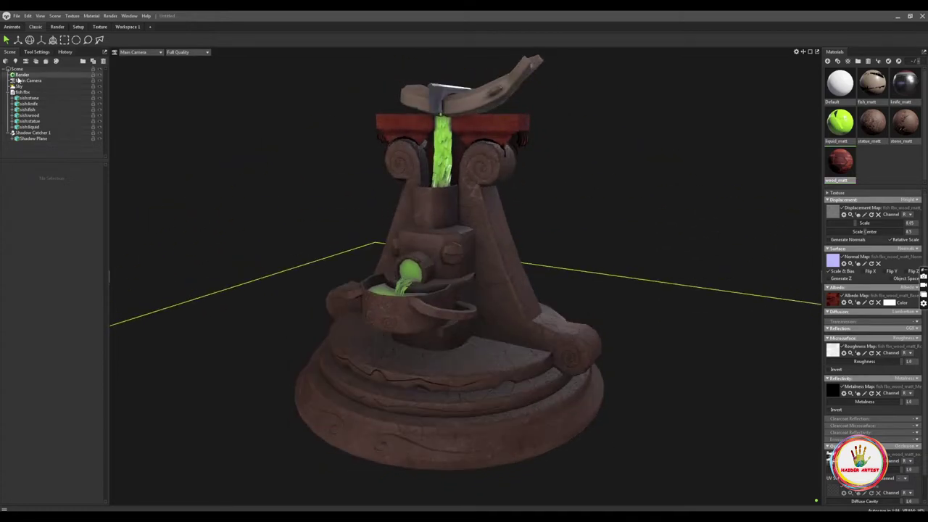
pyautogui.click(17, 86)
# Preview castle, City Hall, courtyard and field skies from the sky Library
pyautogui.click(86, 175)
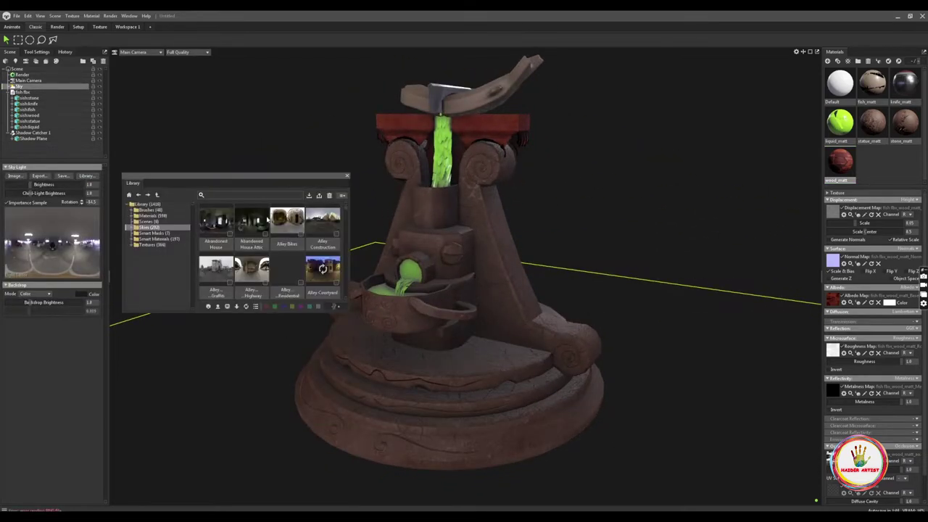
pyautogui.scroll(-2, 219, 268)
pyautogui.doubleClick(219, 268)
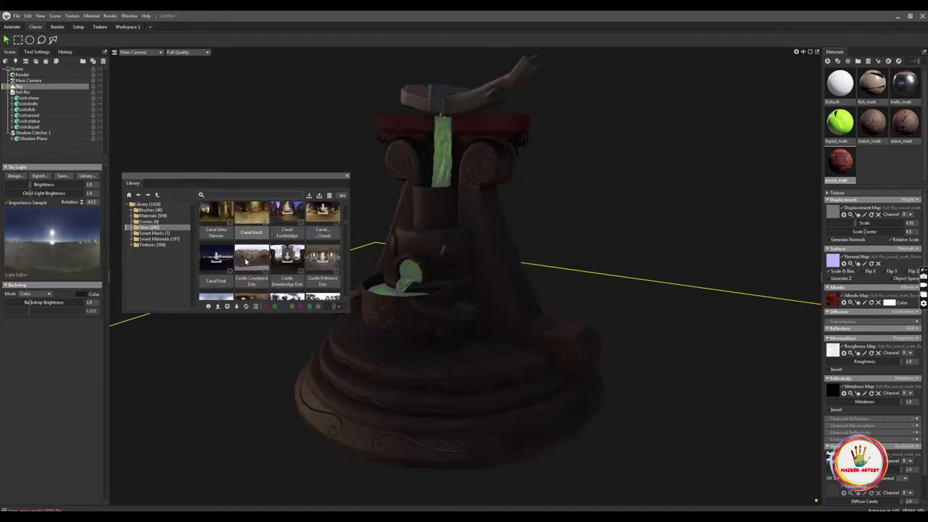
pyautogui.scroll(-2, 219, 268)
pyautogui.scroll(-2, 219, 270)
pyautogui.doubleClick(219, 271)
pyautogui.scroll(-2, 219, 272)
pyautogui.scroll(-2, 218, 274)
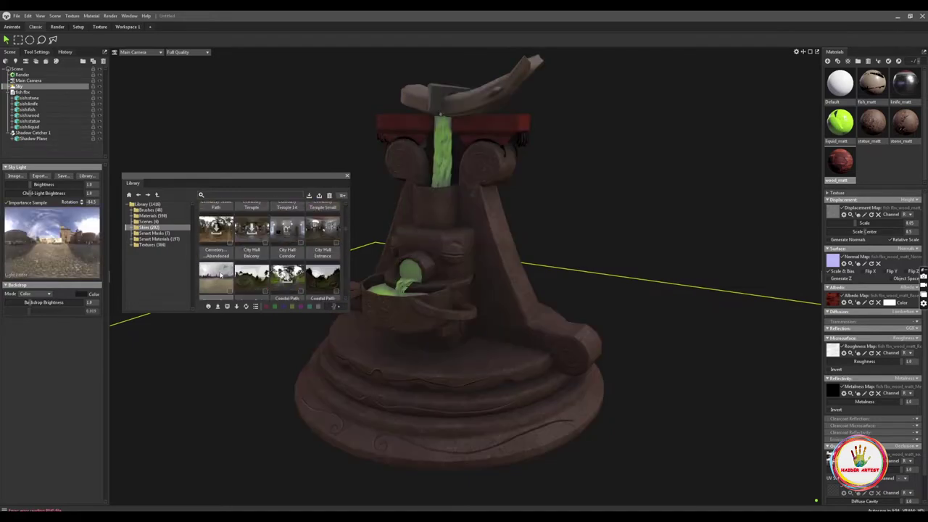
pyautogui.doubleClick(216, 275)
pyautogui.moveTo(565, 312)
pyautogui.mouseDown()
pyautogui.moveTo(603, 310)
pyautogui.moveTo(548, 326)
pyautogui.moveTo(508, 319)
pyautogui.mouseUp()
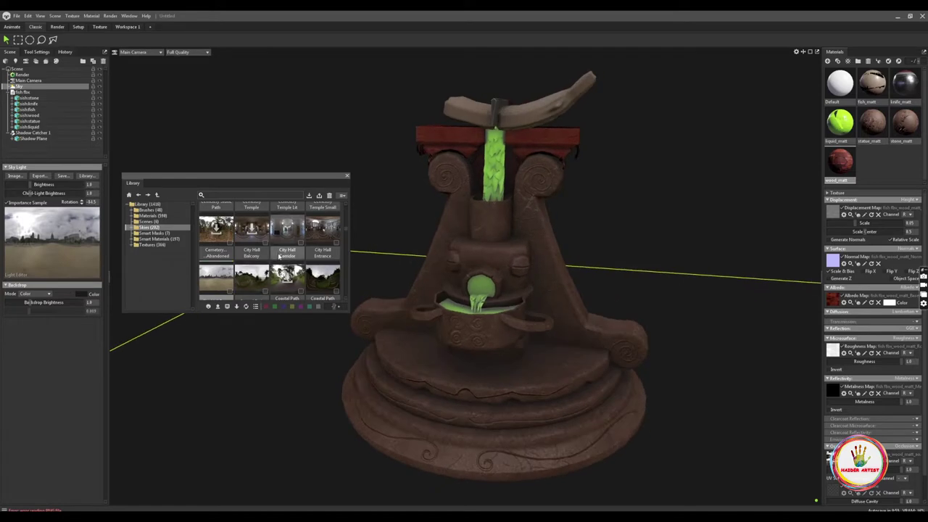
pyautogui.scroll(-2, 279, 259)
pyautogui.scroll(-2, 279, 259)
pyautogui.scroll(-2, 279, 259)
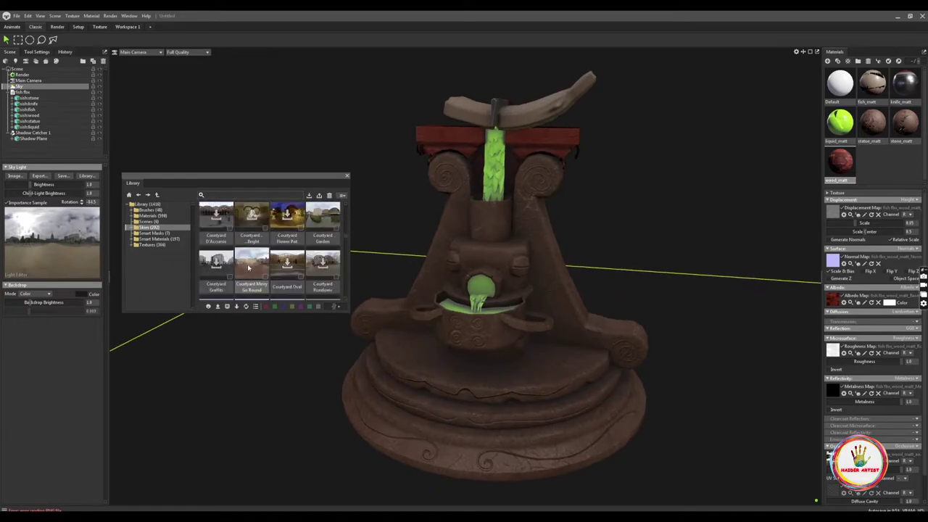
pyautogui.doubleClick(250, 264)
pyautogui.scroll(-2, 250, 269)
pyautogui.scroll(-1, 250, 268)
pyautogui.doubleClick(250, 268)
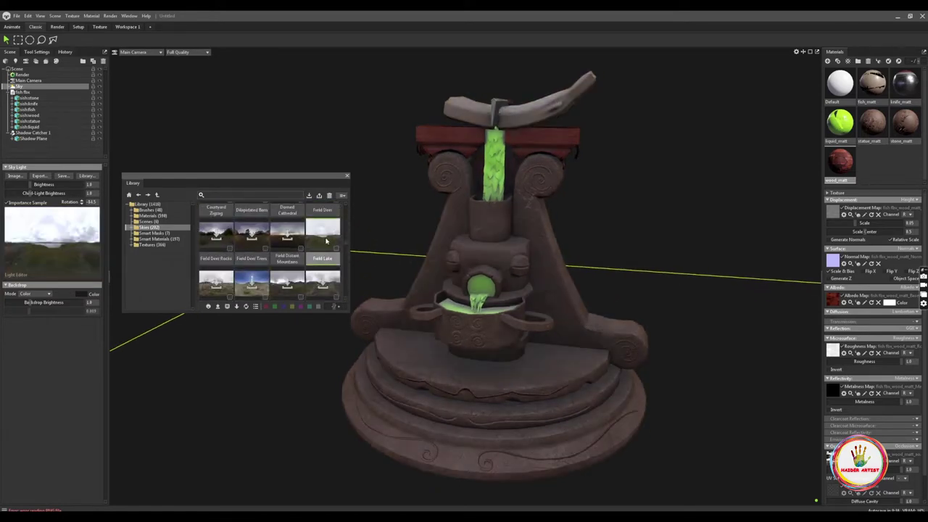
pyautogui.scroll(-1, 250, 268)
pyautogui.doubleClick(216, 277)
# Preview darker and cloudy skies, settle on the overcast city sky, and close the Library
pyautogui.scroll(-2, 217, 272)
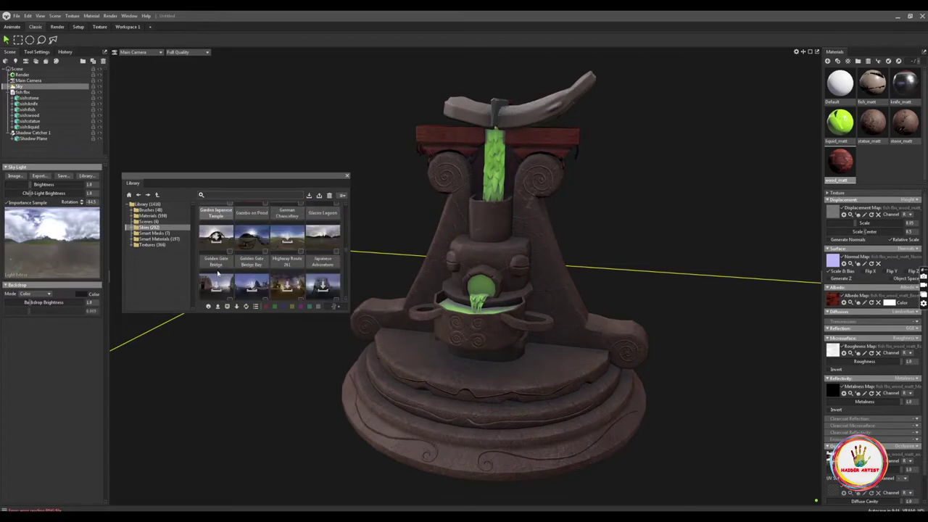
pyautogui.doubleClick(219, 274)
pyautogui.scroll(-2, 246, 268)
pyautogui.scroll(-2, 268, 261)
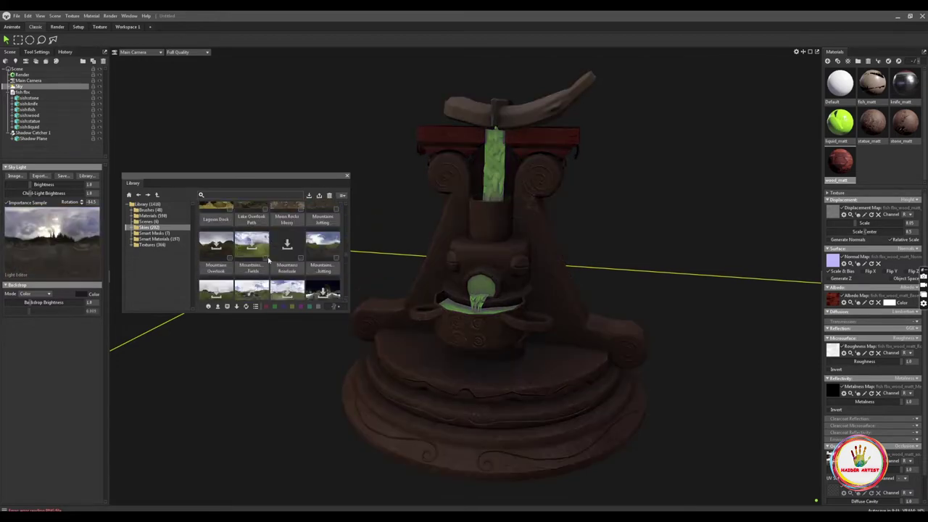
pyautogui.doubleClick(321, 249)
pyautogui.scroll(-2, 304, 253)
pyautogui.scroll(-1, 276, 262)
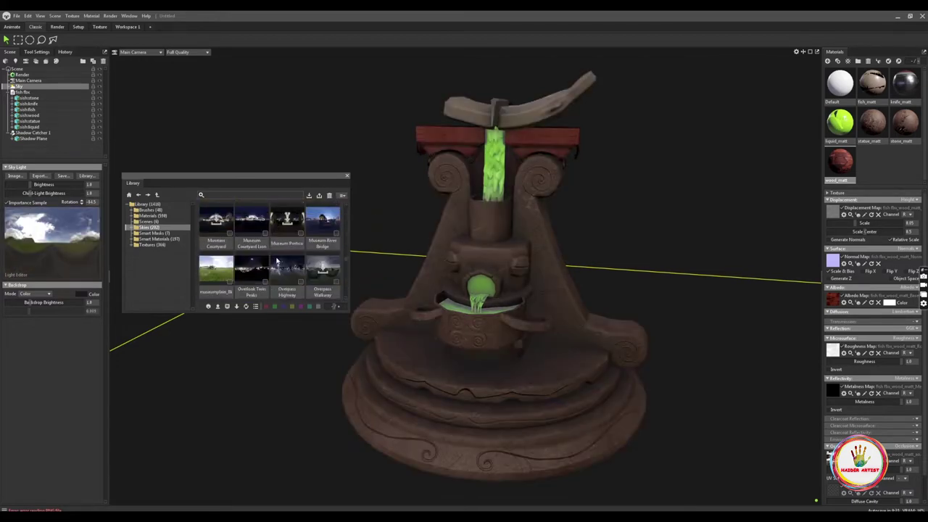
pyautogui.doubleClick(215, 263)
pyautogui.scroll(3, 218, 261)
pyautogui.doubleClick(251, 225)
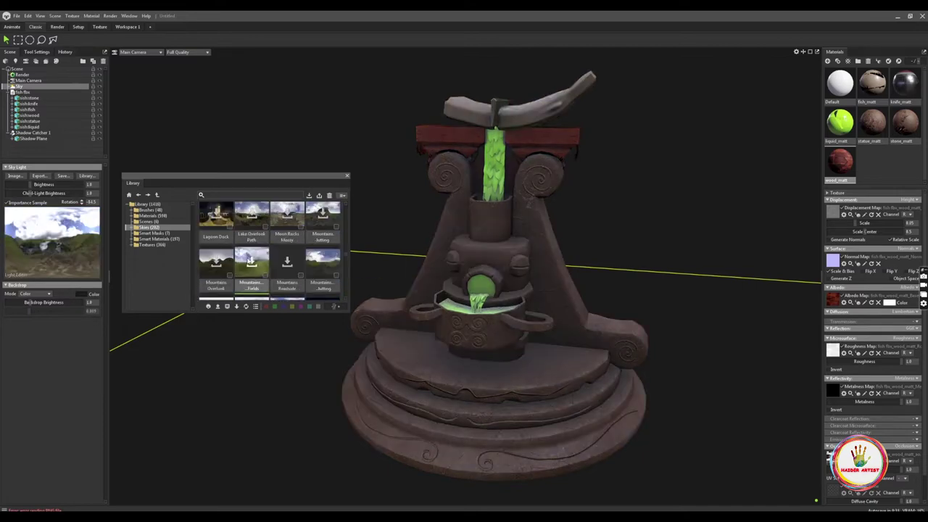
pyautogui.scroll(3, 248, 263)
pyautogui.scroll(2, 248, 262)
pyautogui.scroll(2, 248, 261)
pyautogui.scroll(2, 247, 260)
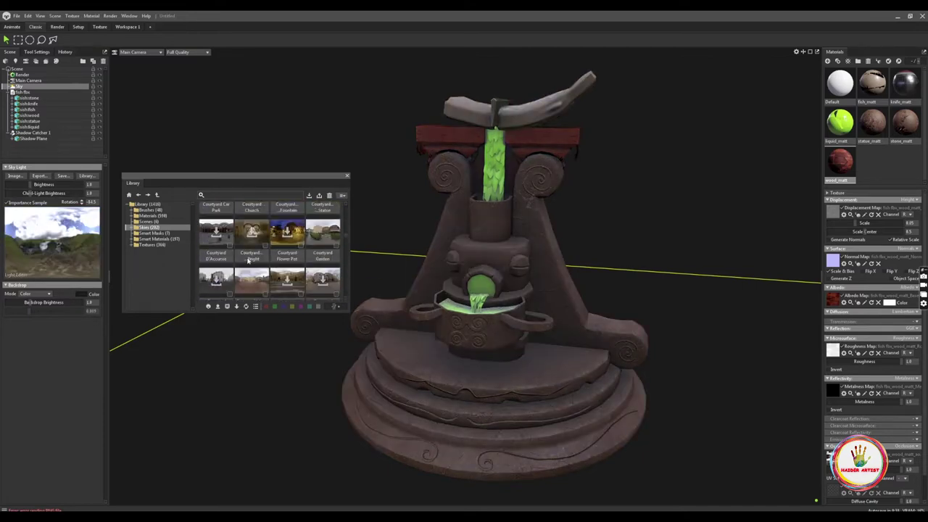
pyautogui.doubleClick(261, 286)
pyautogui.scroll(2, 239, 260)
pyautogui.scroll(2, 225, 250)
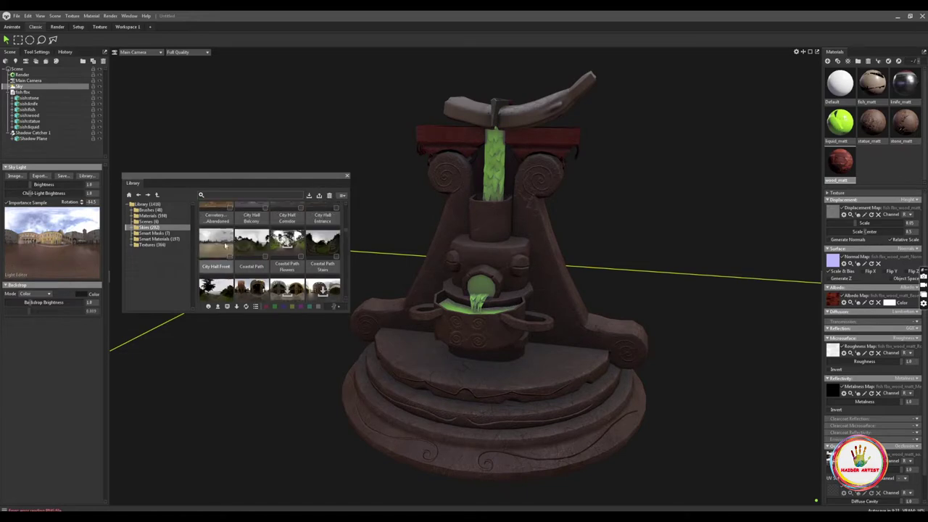
pyautogui.doubleClick(215, 242)
pyautogui.click(347, 177)
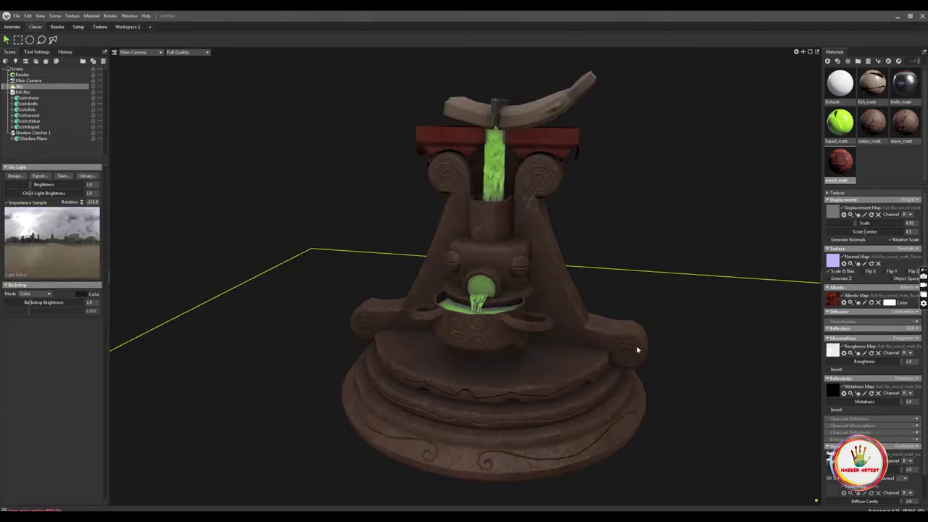
# Set Sky Light 1's colour to a pale orange
pyautogui.moveTo(637, 355)
pyautogui.mouseDown()
pyautogui.moveTo(555, 282)
pyautogui.moveTo(548, 250)
pyautogui.moveTo(232, 158)
pyautogui.mouseUp()
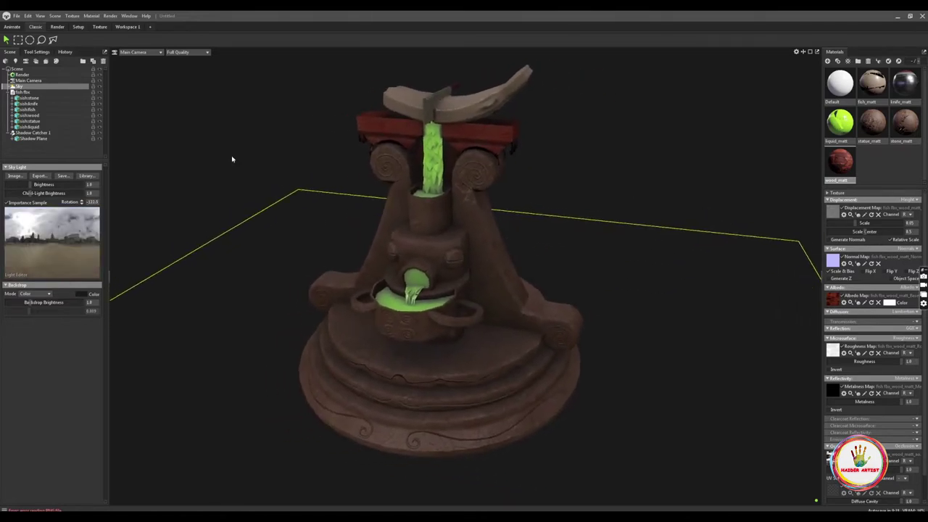
pyautogui.click(13, 86)
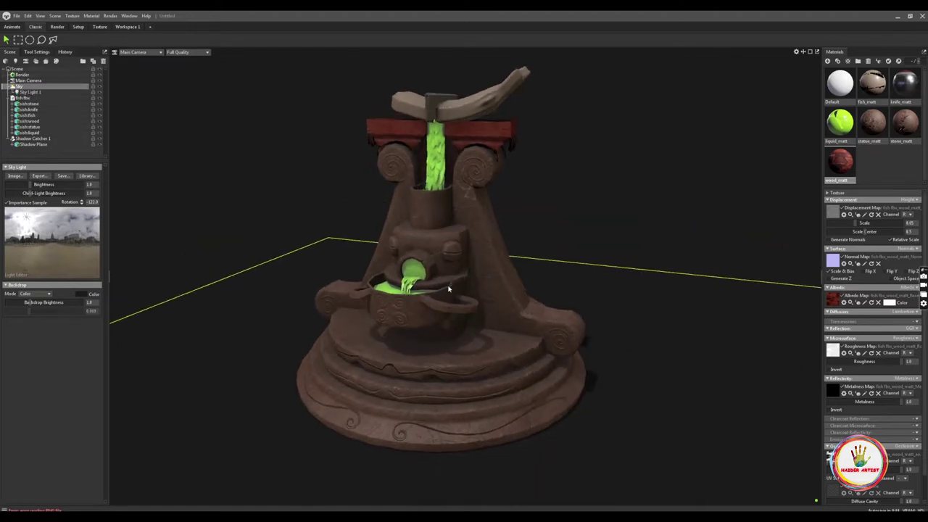
pyautogui.click(29, 92)
pyautogui.click(81, 184)
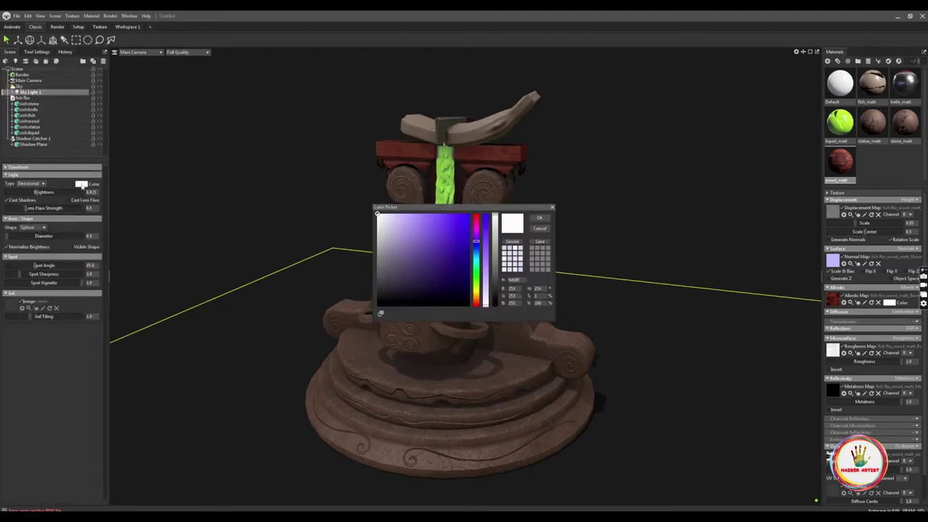
pyautogui.click(476, 296)
pyautogui.click(396, 214)
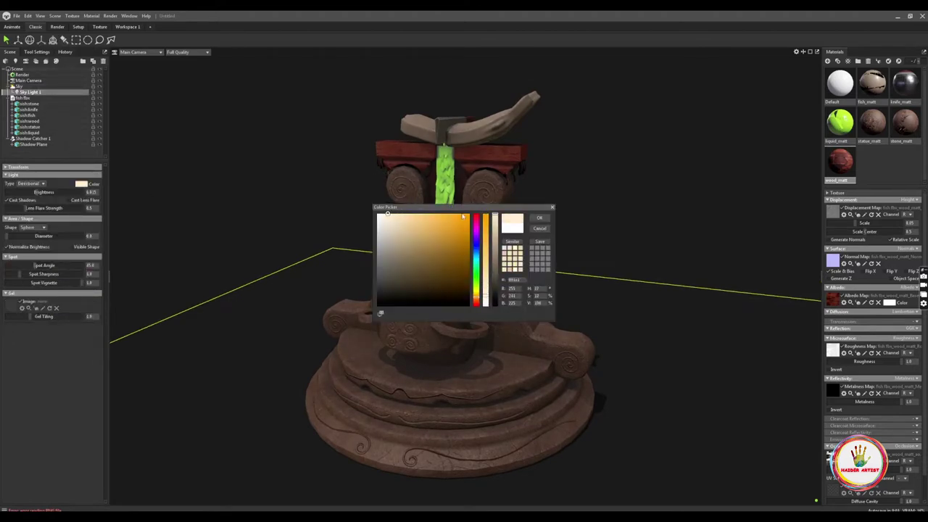
pyautogui.click(538, 217)
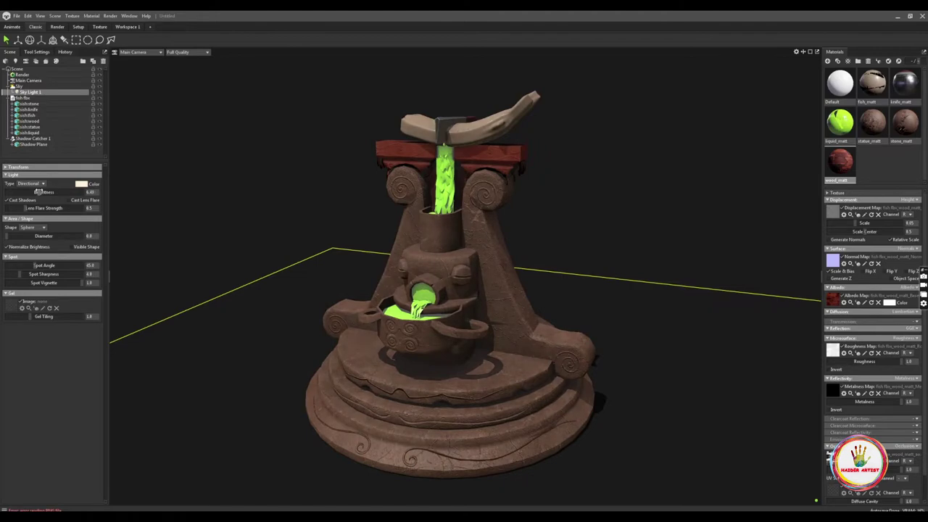
pyautogui.moveTo(421, 267)
pyautogui.mouseDown()
pyautogui.moveTo(450, 230)
pyautogui.moveTo(474, 270)
pyautogui.moveTo(459, 321)
pyautogui.moveTo(460, 307)
pyautogui.mouseUp()
pyautogui.moveTo(398, 314); pyautogui.dragTo(384, 304)
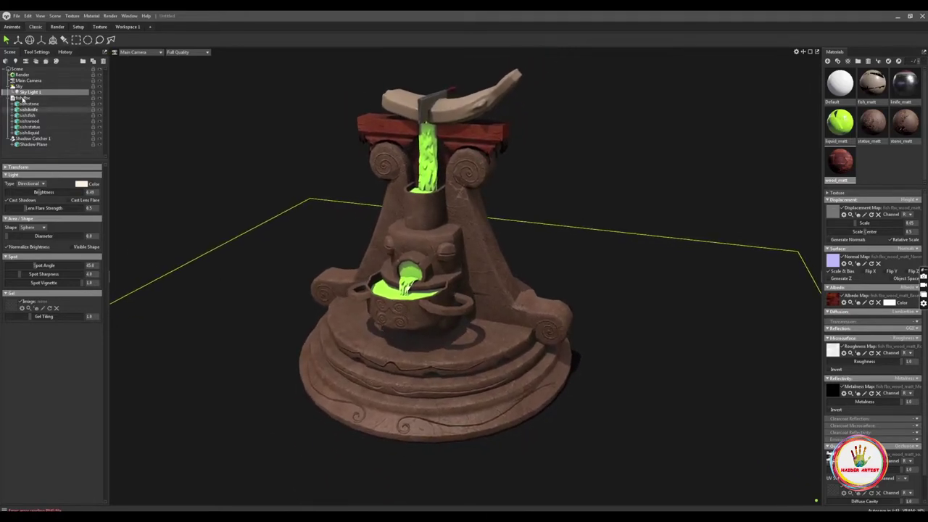
# Raise Sky Light 2's brightness and show the render output settings
pyautogui.click(22, 86)
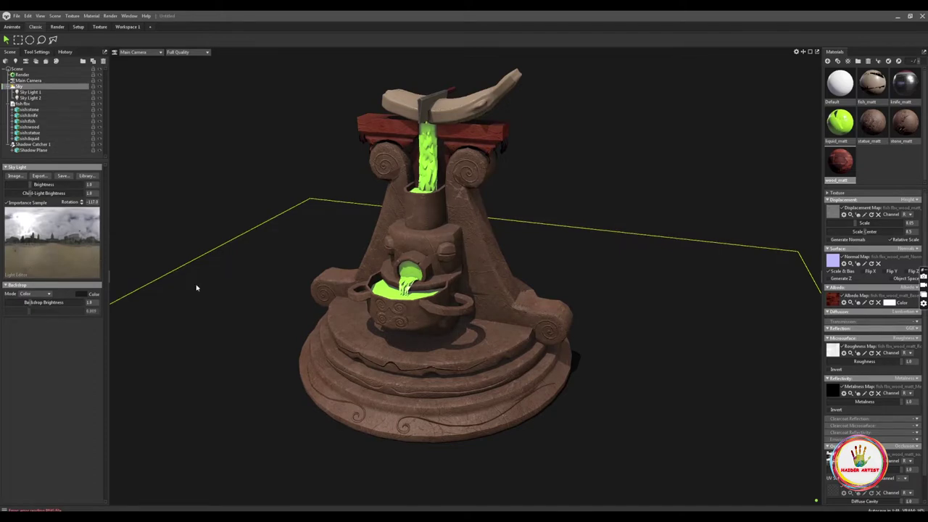
pyautogui.moveTo(196, 288); pyautogui.dragTo(365, 301)
pyautogui.click(30, 98)
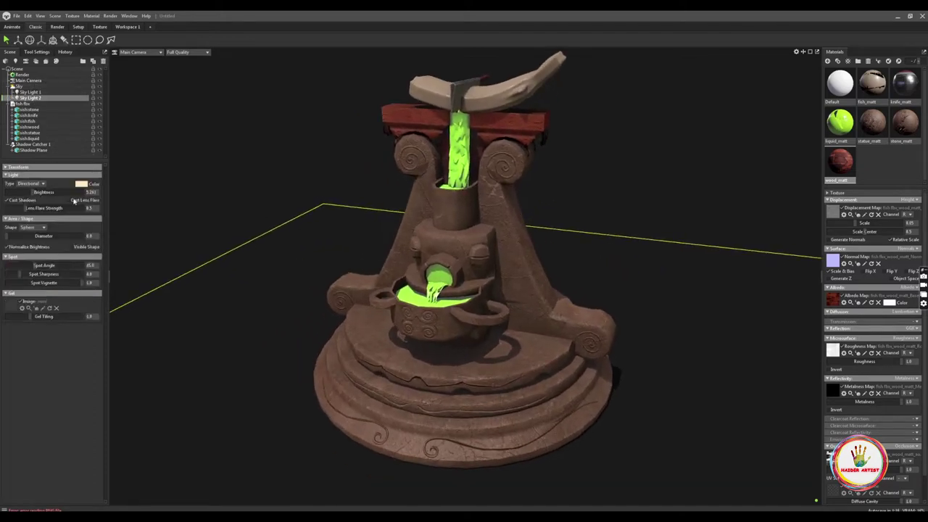
pyautogui.moveTo(34, 194); pyautogui.dragTo(36, 192)
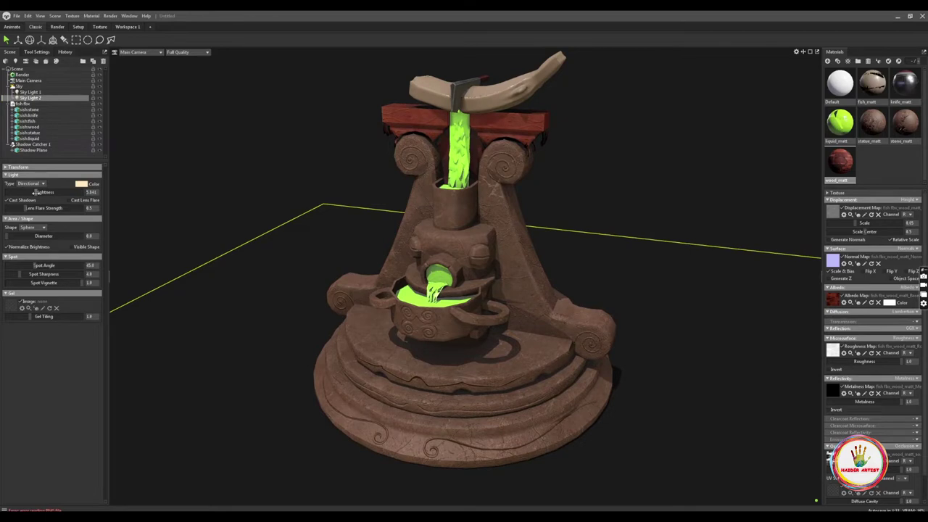
pyautogui.click(21, 81)
pyautogui.click(22, 74)
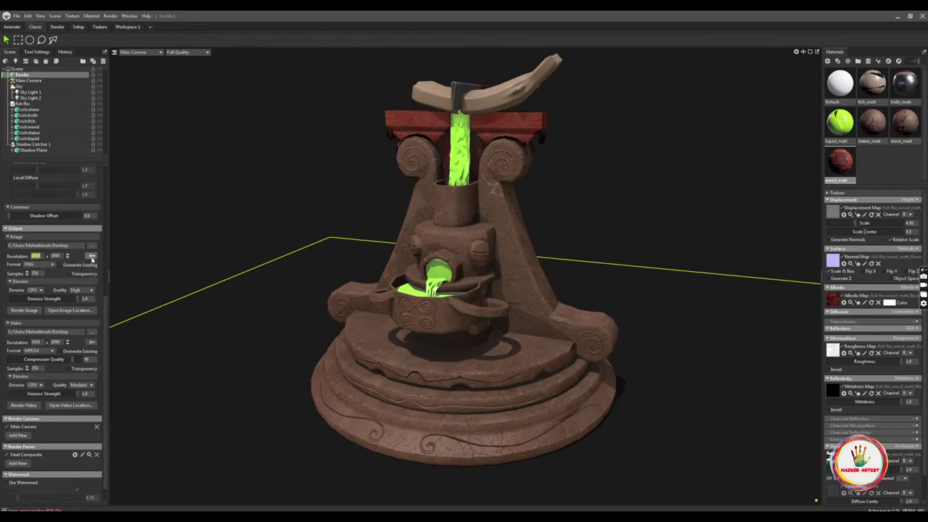
# Set the still image output to 2560 × 2560 with 640 samples and select Main Camera
pyautogui.click(91, 256)
pyautogui.click(76, 283)
pyautogui.write('2560')
pyautogui.press('Return')
pyautogui.write('64')
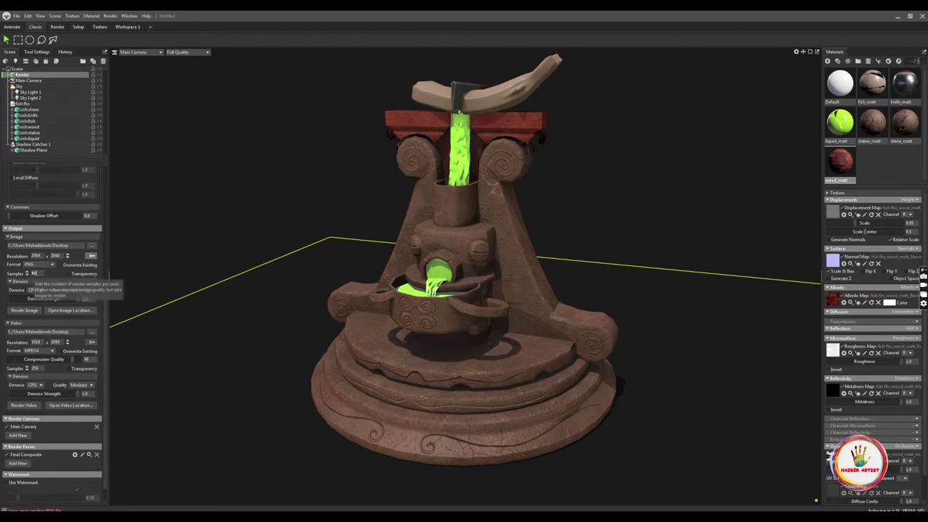
pyautogui.press('Return')
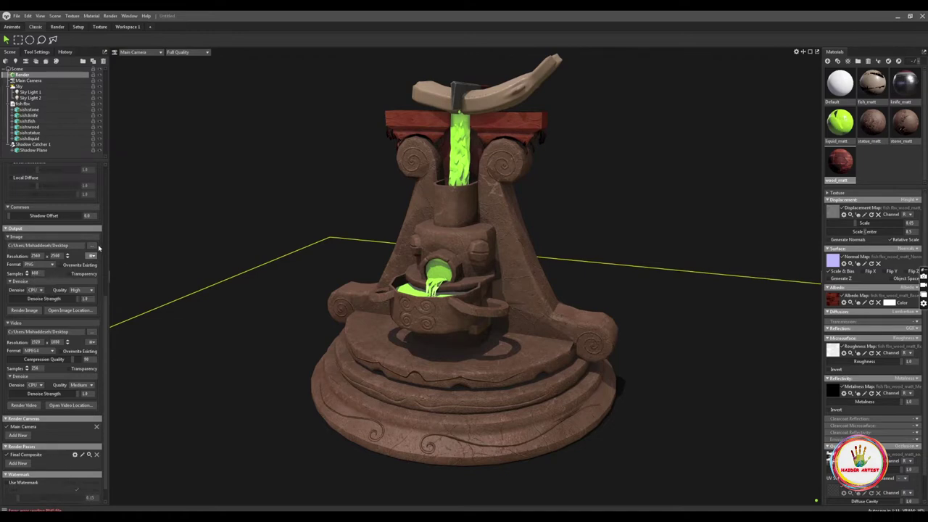
pyautogui.moveTo(300, 227); pyautogui.dragTo(393, 286)
pyautogui.click(29, 80)
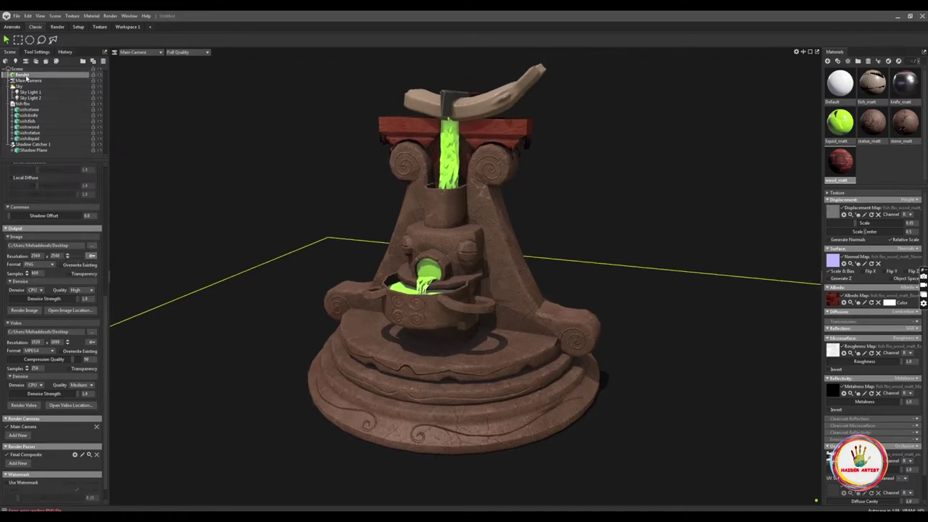
# Show the camera safe frame and inspect the fountain from a new angle
pyautogui.click(10, 257)
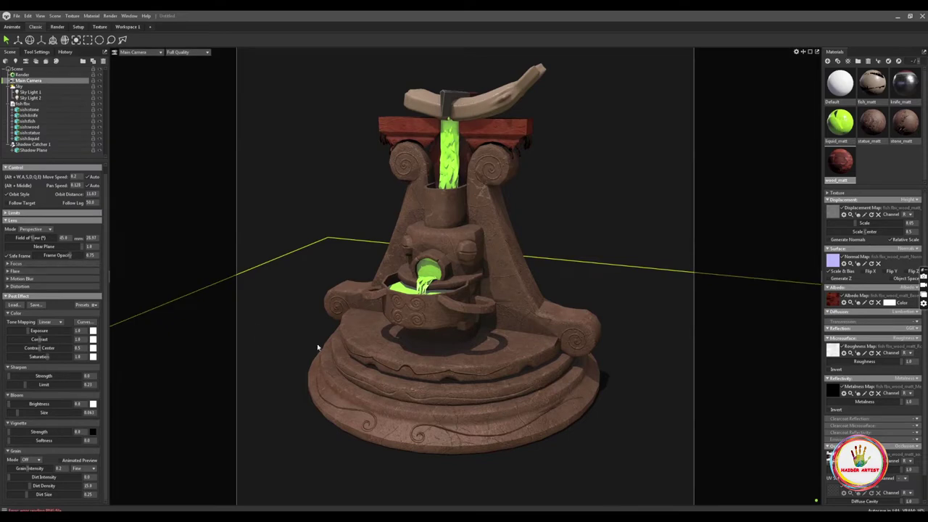
pyautogui.moveTo(362, 348); pyautogui.dragTo(399, 366)
pyautogui.click(399, 366)
pyautogui.moveTo(306, 306)
pyautogui.mouseDown()
pyautogui.moveTo(358, 325)
pyautogui.moveTo(376, 317)
pyautogui.moveTo(372, 306)
pyautogui.moveTo(373, 321)
pyautogui.moveTo(254, 340)
pyautogui.mouseUp()
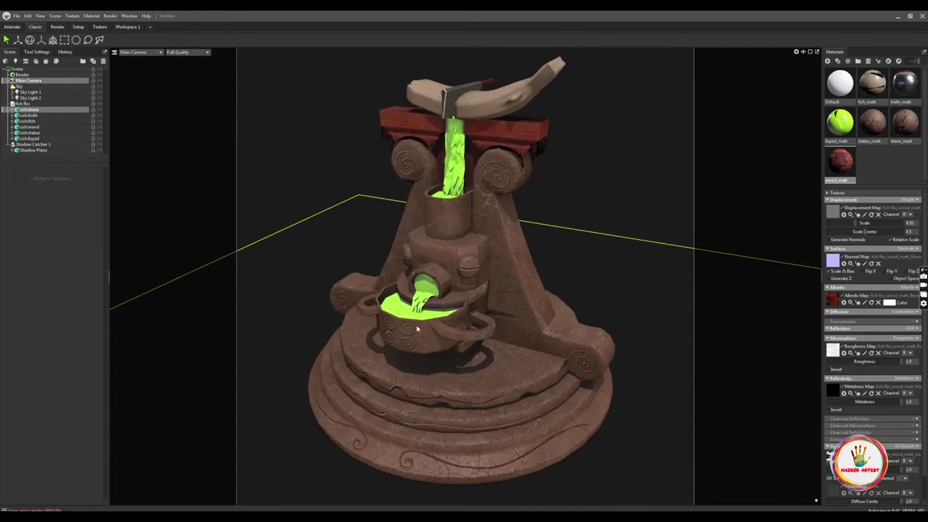
pyautogui.click(13, 81)
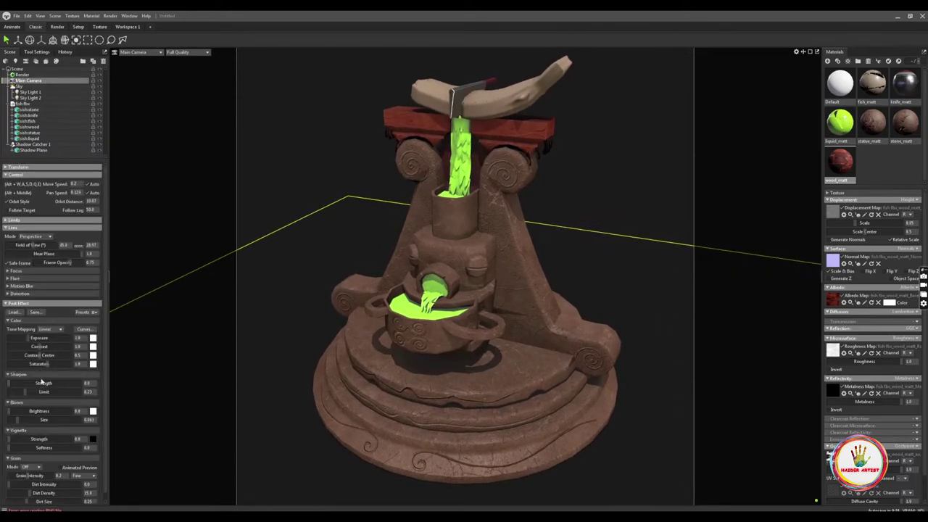
# Add a softened vignette and adjust the camera exposure and bloom glow
pyautogui.moveTo(13, 432); pyautogui.dragTo(39, 432)
pyautogui.click(9, 440)
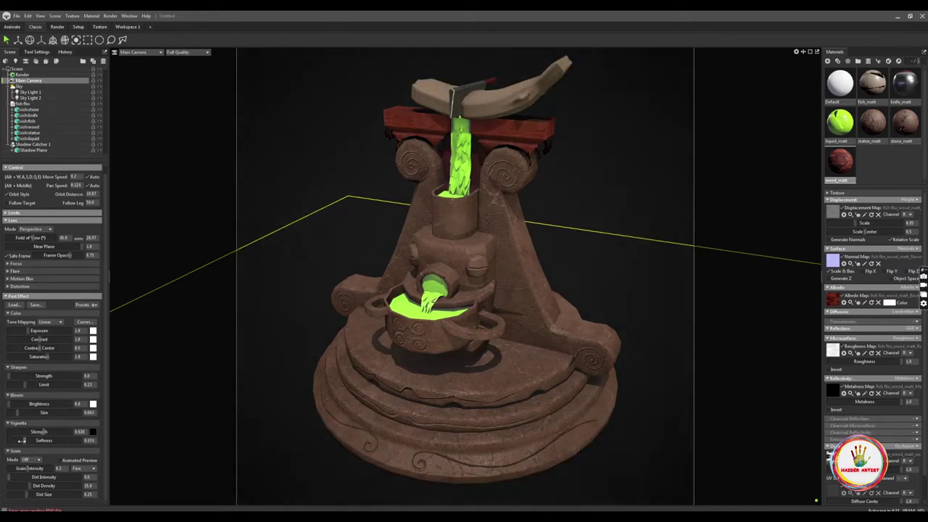
pyautogui.moveTo(348, 399); pyautogui.dragTo(376, 388)
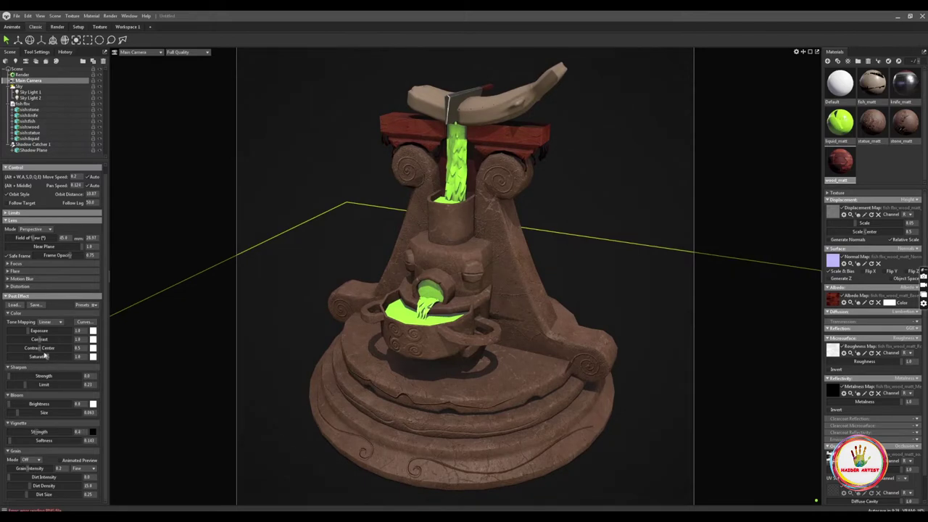
pyautogui.moveTo(29, 331); pyautogui.dragTo(49, 310)
pyautogui.moveTo(26, 404); pyautogui.dragTo(31, 404)
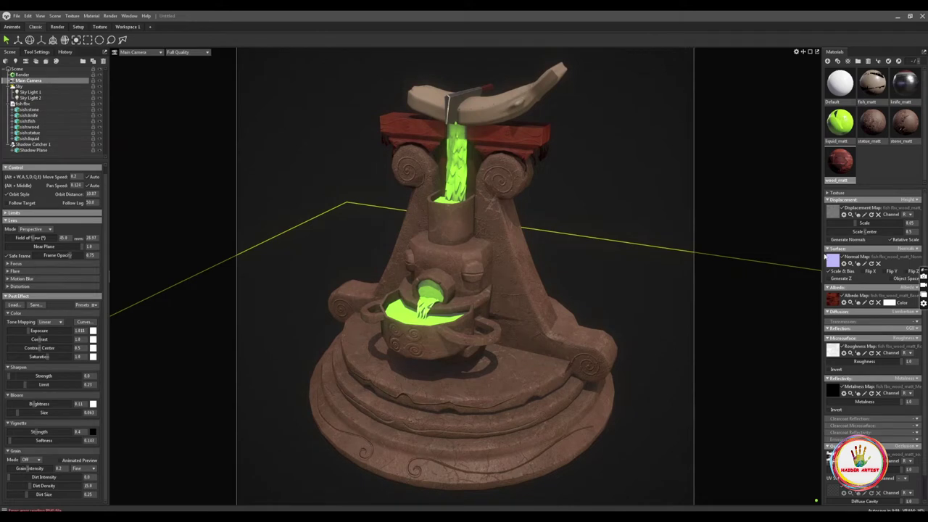
# Tune the liquid_matt material's glow intensity and lower the bloom brightness to about 0.87
pyautogui.click(840, 121)
pyautogui.scroll(-2, 866, 411)
pyautogui.moveTo(861, 400); pyautogui.dragTo(863, 401)
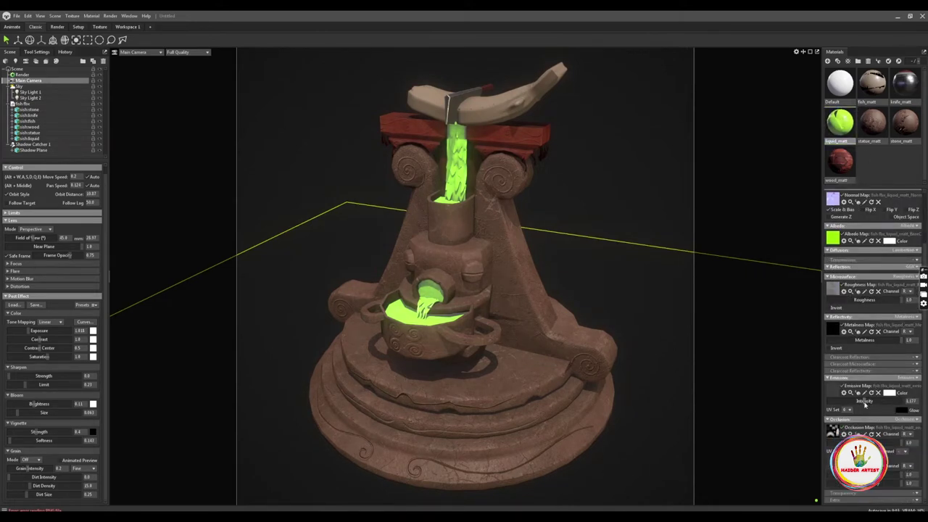
pyautogui.moveTo(31, 404); pyautogui.dragTo(29, 404)
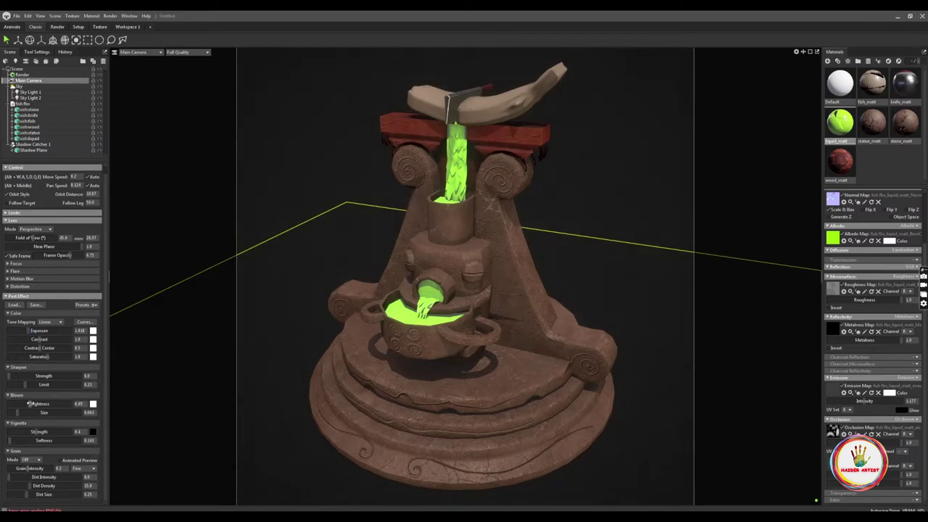
pyautogui.moveTo(450, 374)
pyautogui.mouseDown()
pyautogui.moveTo(457, 389)
pyautogui.moveTo(498, 387)
pyautogui.moveTo(461, 388)
pyautogui.mouseUp()
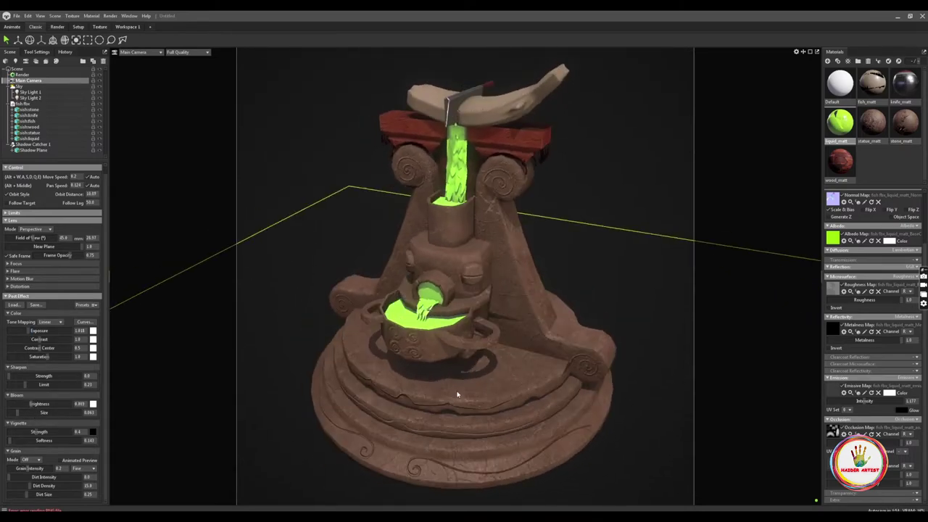
# Retune Sky Light 1's brightness and return to Main Camera's settings
pyautogui.click(29, 92)
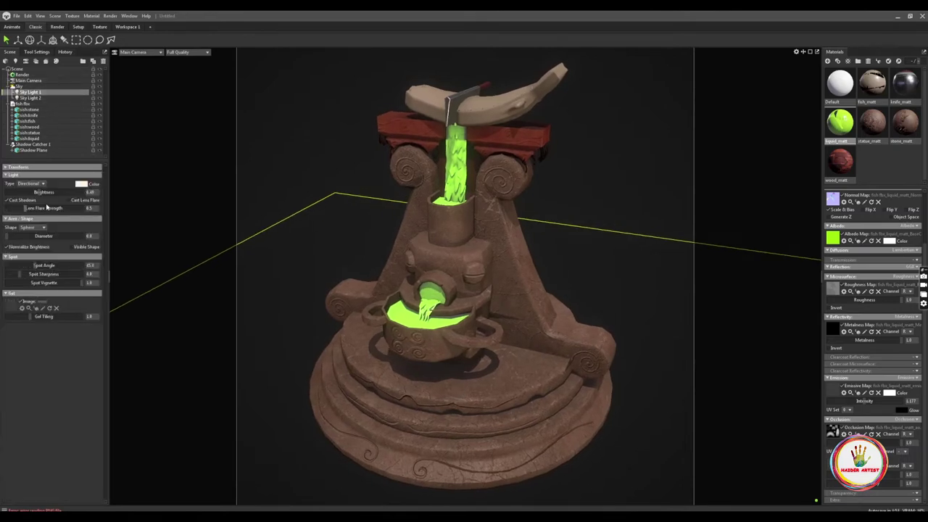
pyautogui.moveTo(40, 192); pyautogui.dragTo(40, 193)
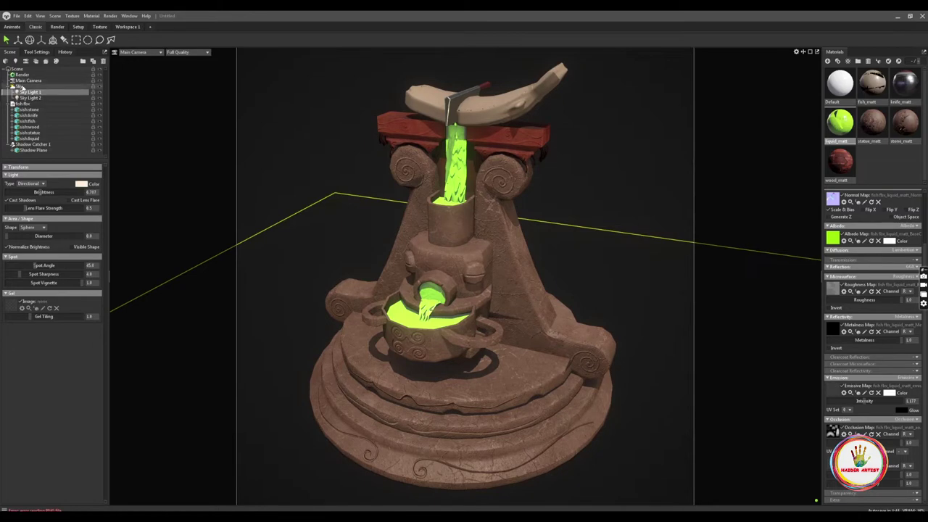
pyautogui.click(20, 87)
pyautogui.click(29, 80)
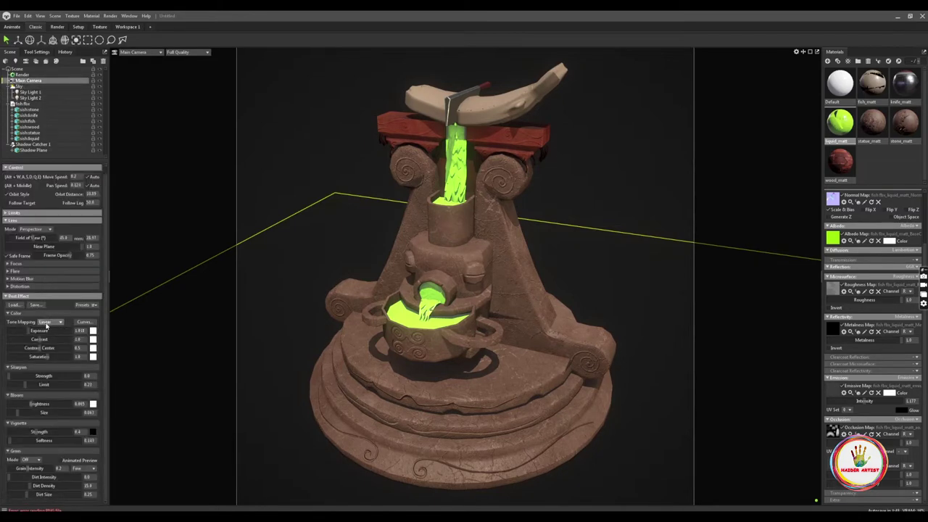
# Switch tone mapping to ACES and nudge the camera exposure up
pyautogui.click(45, 322)
pyautogui.click(53, 351)
pyautogui.moveTo(29, 330); pyautogui.dragTo(32, 330)
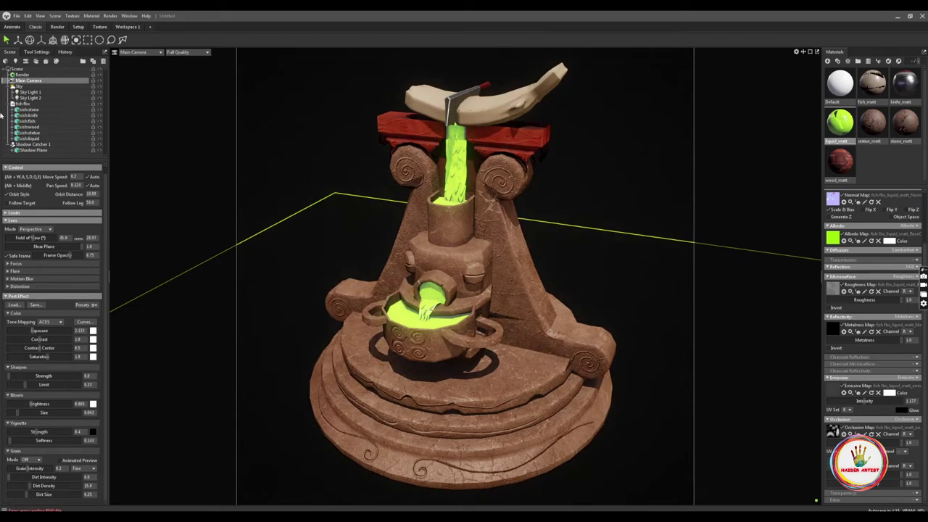
pyautogui.click(22, 75)
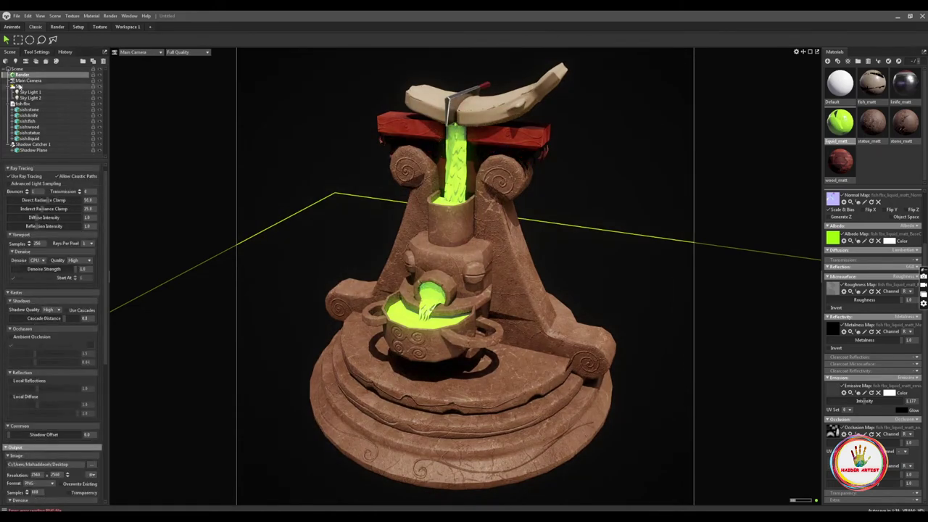
pyautogui.click(28, 80)
pyautogui.moveTo(40, 328); pyautogui.dragTo(32, 331)
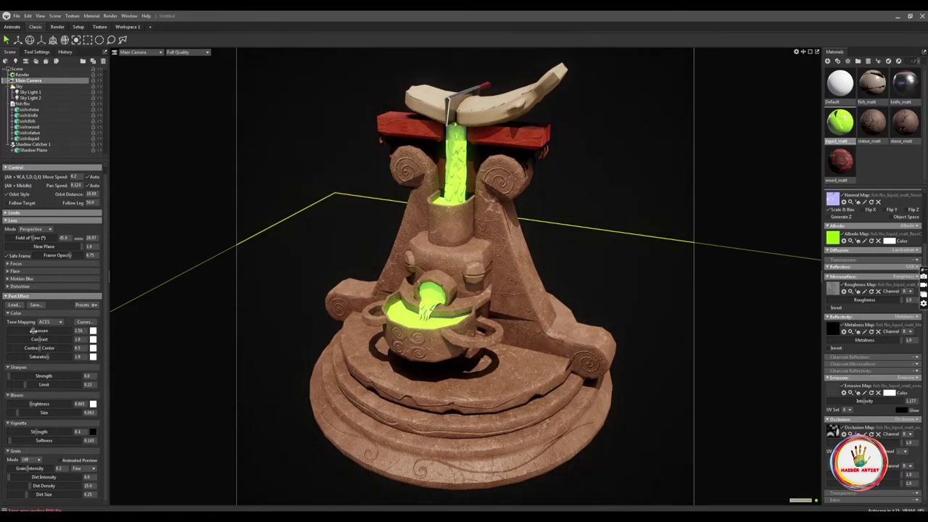
# Compare Linear and Hejl tone mapping with lower exposure, then return to ACES
pyautogui.click(46, 321)
pyautogui.click(46, 335)
pyautogui.moveTo(32, 331); pyautogui.dragTo(37, 330)
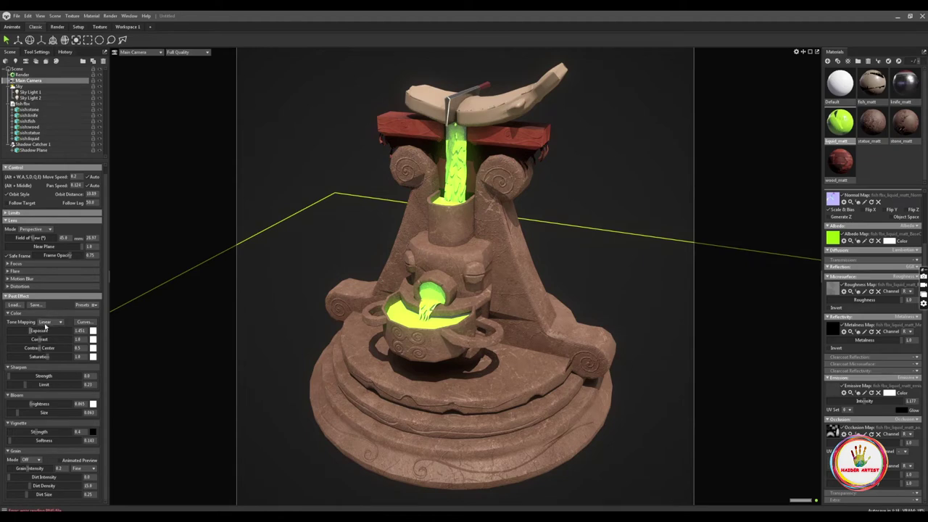
pyautogui.click(45, 321)
pyautogui.click(49, 334)
pyautogui.click(46, 321)
pyautogui.click(50, 342)
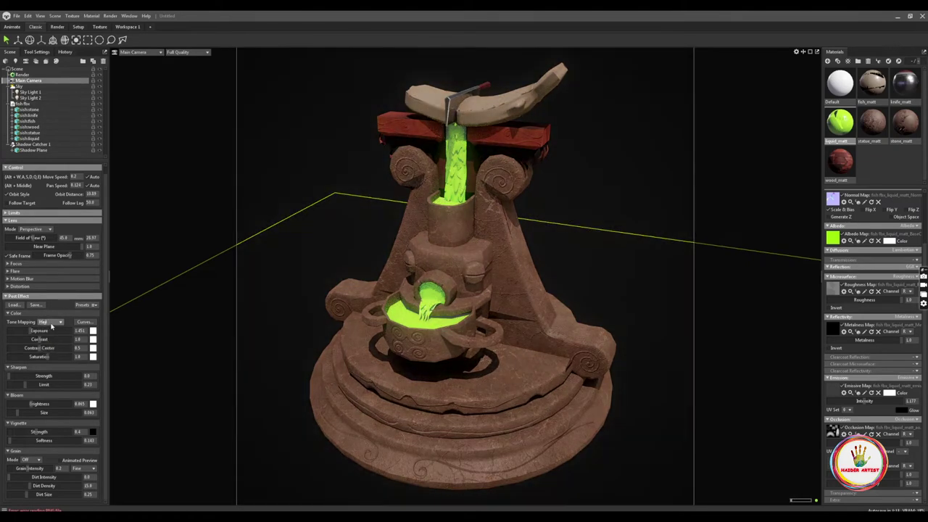
pyautogui.click(46, 321)
pyautogui.click(49, 335)
pyautogui.click(47, 321)
pyautogui.click(34, 334)
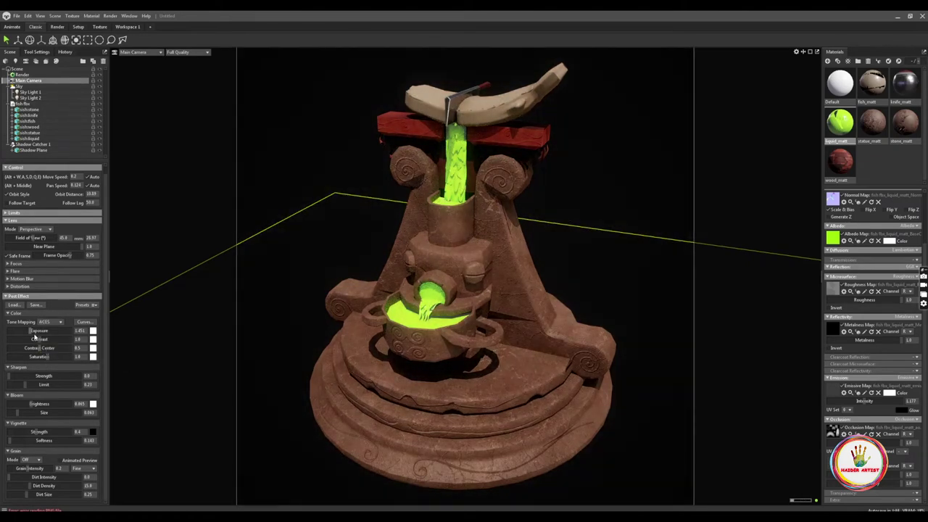
# Try exposure about 2.1, then Linear at about 1.36, then ACES at about 1.8
pyautogui.moveTo(34, 336); pyautogui.dragTo(33, 331)
pyautogui.moveTo(376, 347); pyautogui.dragTo(491, 360)
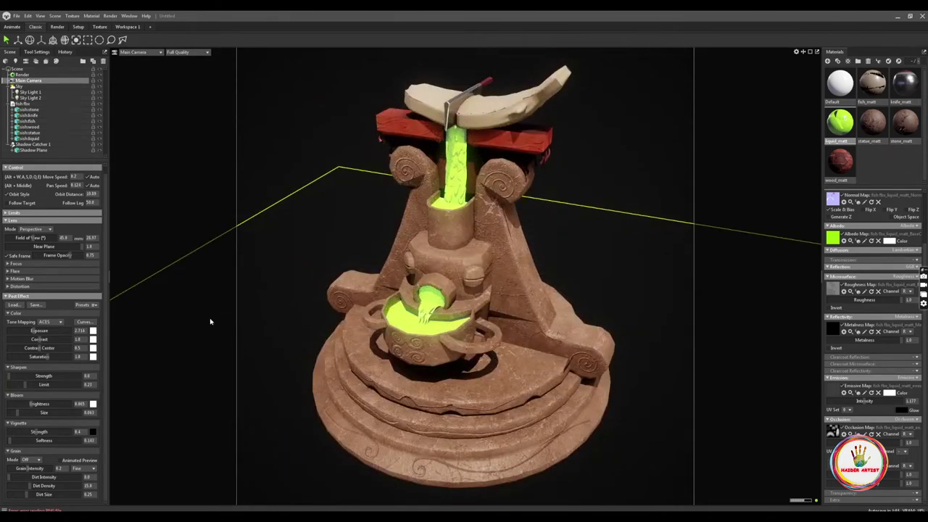
pyautogui.click(47, 321)
pyautogui.click(34, 330)
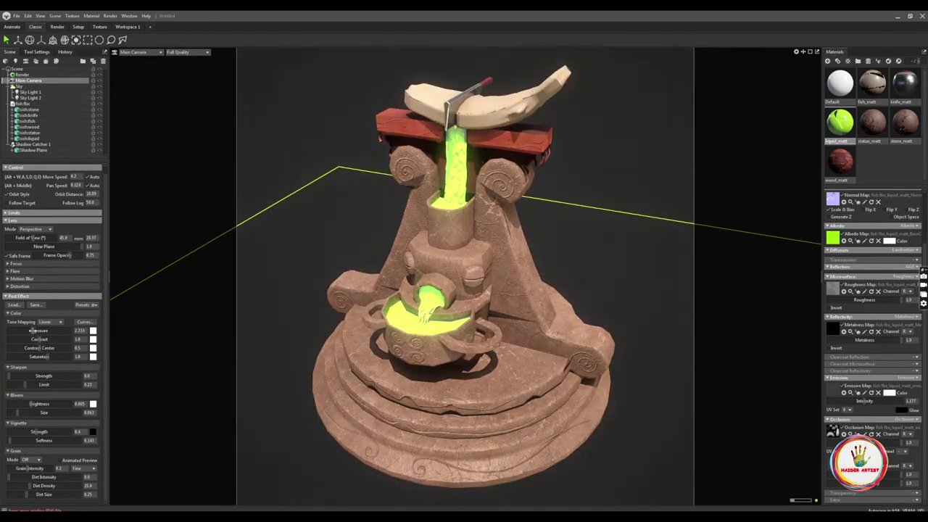
pyautogui.moveTo(33, 330)
pyautogui.mouseDown()
pyautogui.moveTo(15, 330)
pyautogui.moveTo(47, 339)
pyautogui.mouseUp()
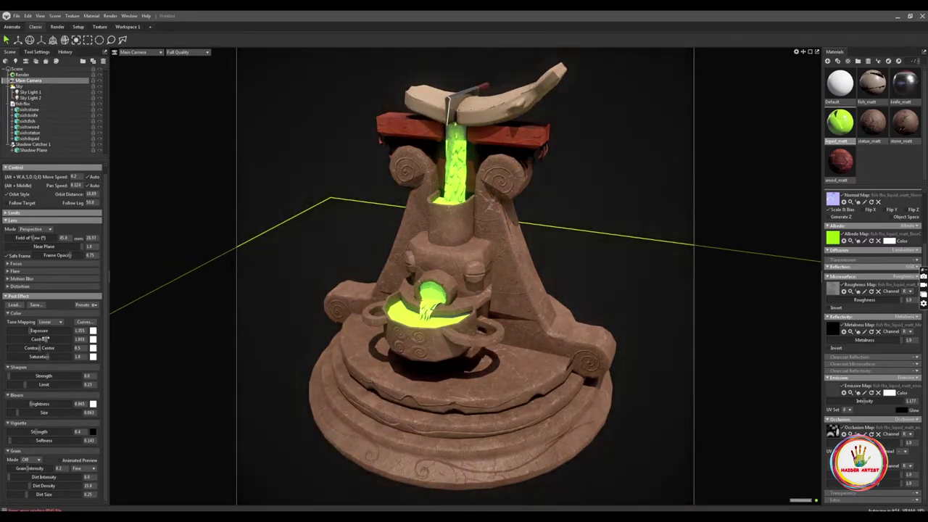
pyautogui.click(46, 321)
pyautogui.click(32, 330)
pyautogui.moveTo(32, 330)
pyautogui.mouseDown()
pyautogui.moveTo(45, 338)
pyautogui.moveTo(27, 331)
pyautogui.mouseUp()
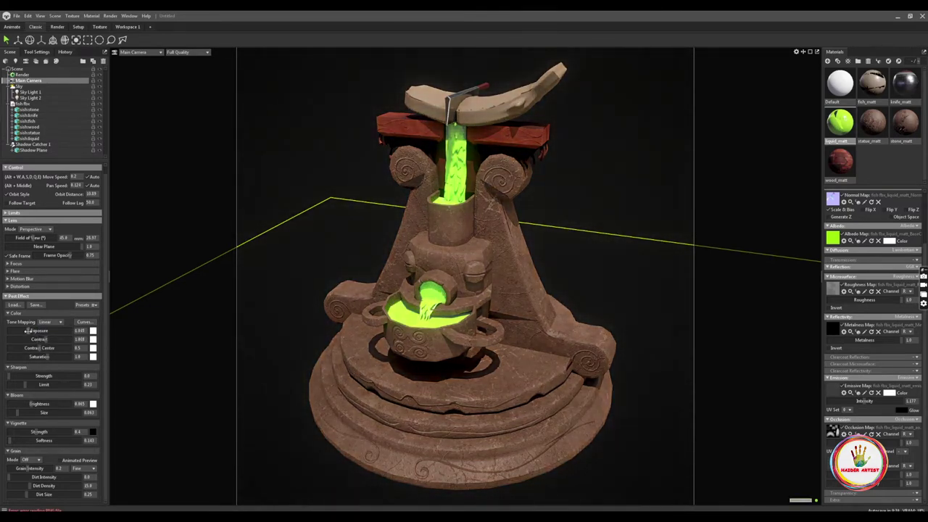
# Settle the exposure at about 1.45 and adjust a sky light's brightness
pyautogui.moveTo(335, 350); pyautogui.dragTo(482, 324)
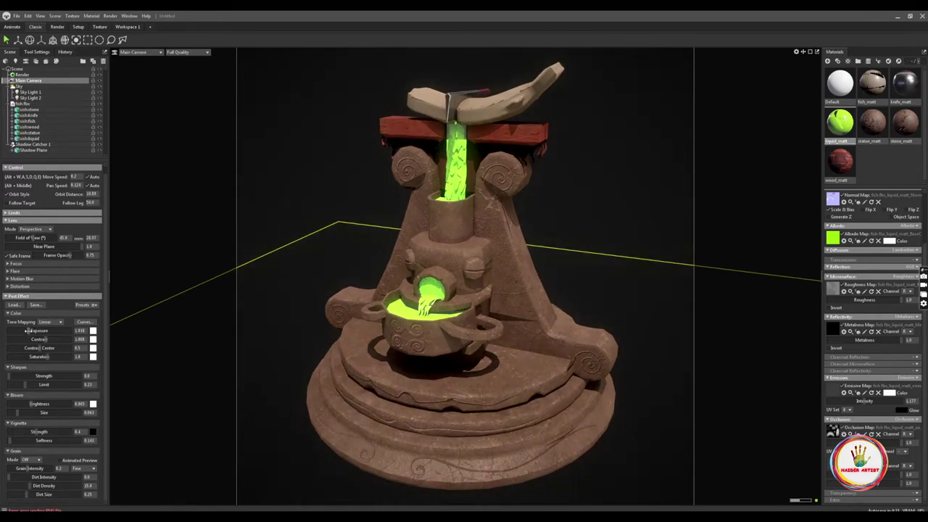
pyautogui.moveTo(29, 333); pyautogui.dragTo(29, 331)
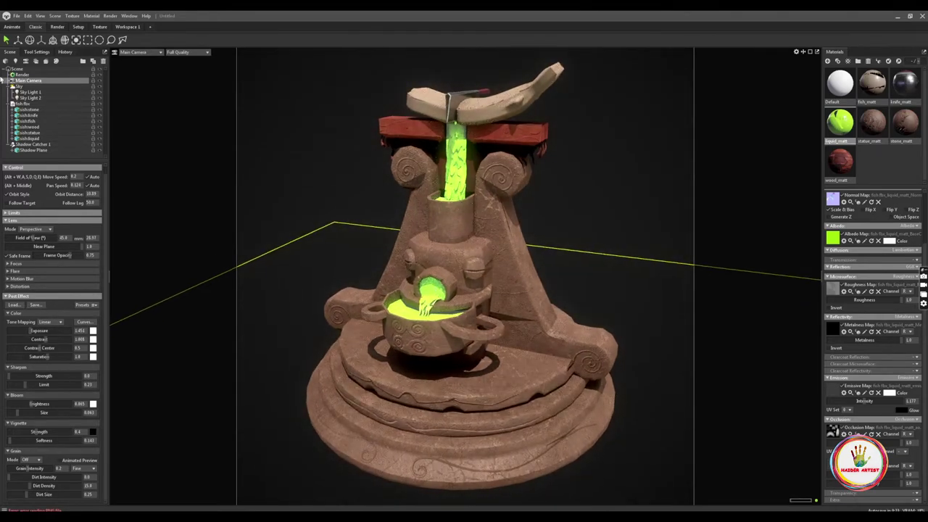
pyautogui.click(29, 92)
pyautogui.moveTo(44, 192); pyautogui.dragTo(38, 194)
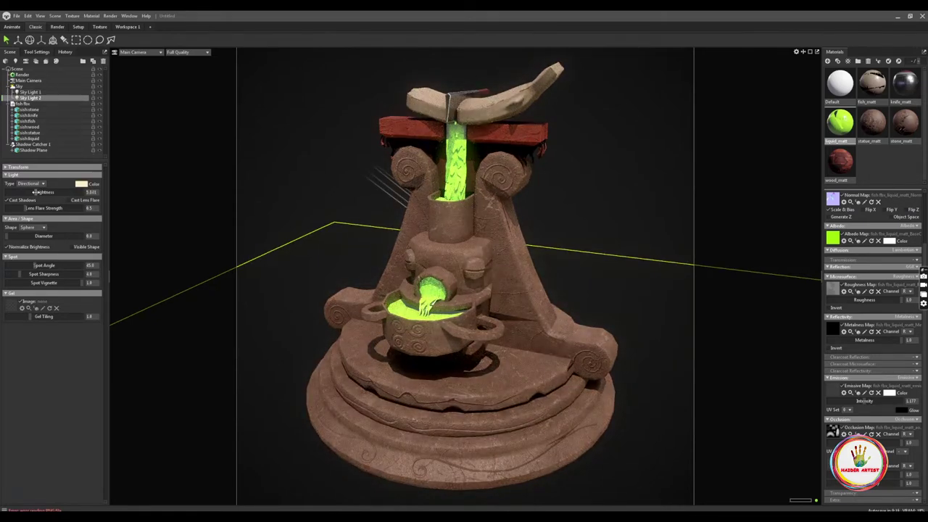
# Rotate Sky Light 2 to shift the shadows and dim it to about 0.274
pyautogui.moveTo(35, 192); pyautogui.dragTo(39, 192)
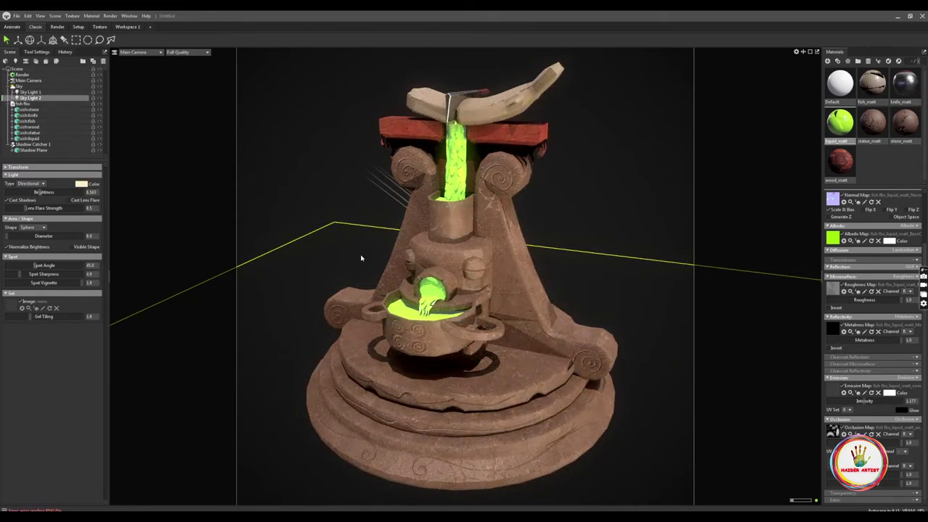
pyautogui.press('e')
pyautogui.moveTo(435, 239)
pyautogui.mouseDown()
pyautogui.moveTo(493, 243)
pyautogui.moveTo(464, 217)
pyautogui.mouseUp()
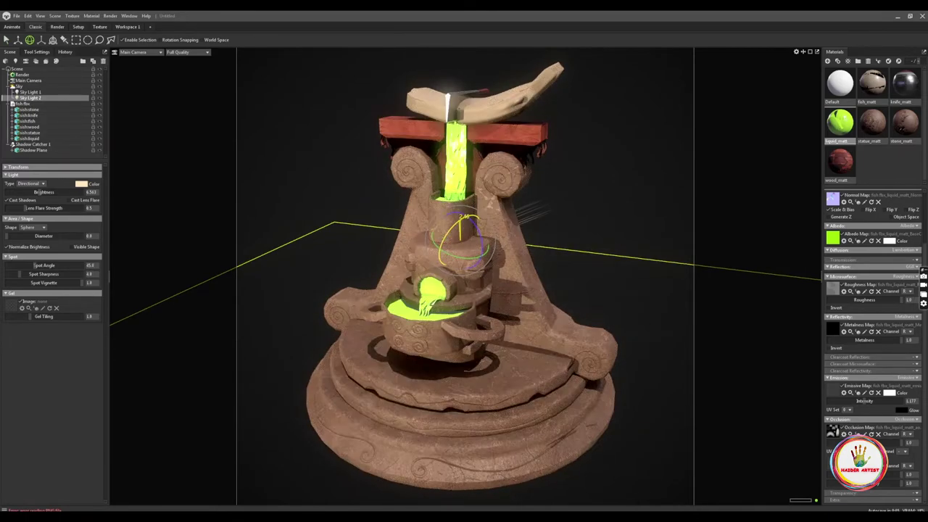
pyautogui.moveTo(480, 264)
pyautogui.mouseDown()
pyautogui.moveTo(455, 248)
pyautogui.moveTo(468, 250)
pyautogui.moveTo(459, 233)
pyautogui.moveTo(468, 209)
pyautogui.moveTo(465, 228)
pyautogui.mouseUp()
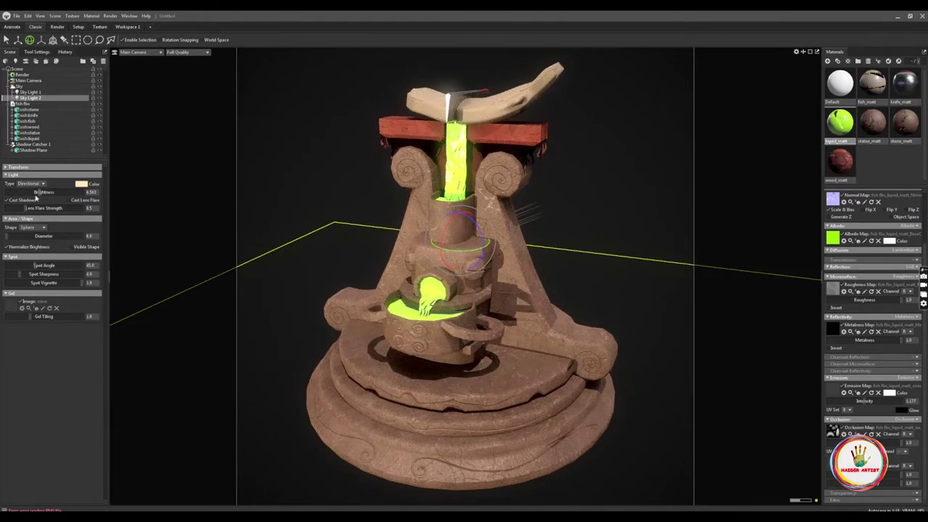
pyautogui.moveTo(35, 197); pyautogui.dragTo(38, 192)
pyautogui.moveTo(422, 250)
pyautogui.mouseDown()
pyautogui.moveTo(444, 239)
pyautogui.moveTo(461, 210)
pyautogui.moveTo(458, 230)
pyautogui.moveTo(458, 214)
pyautogui.mouseUp()
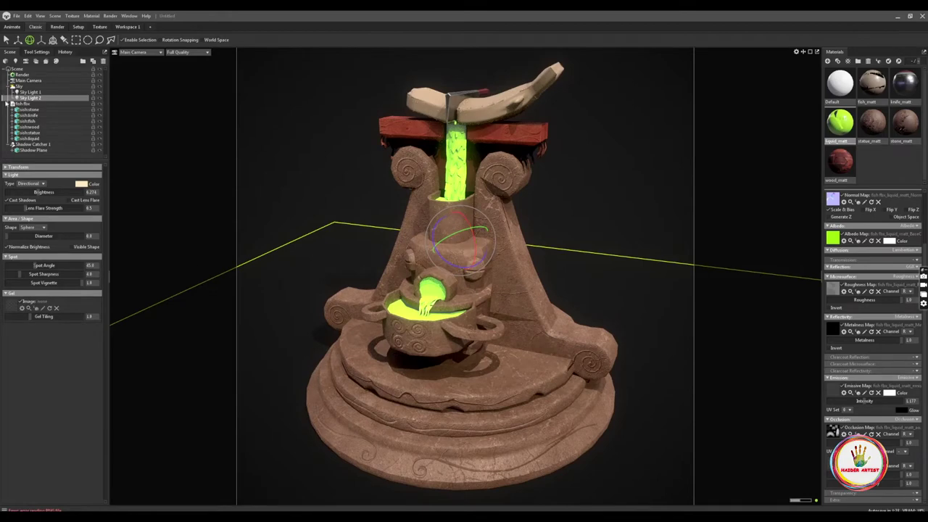
pyautogui.click(29, 92)
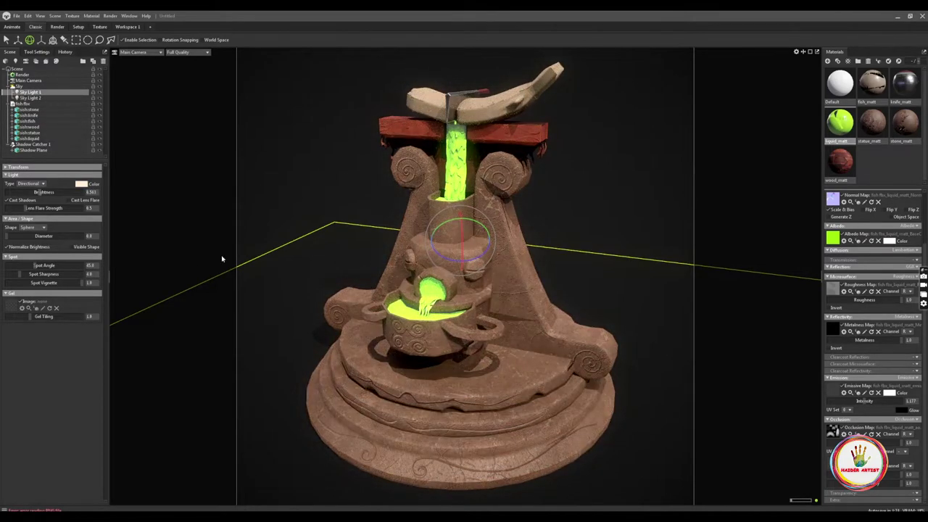
# Re-angle and slightly brighten Sky Light 1, then add Sky Light 3 from the Sky settings
pyautogui.moveTo(475, 249)
pyautogui.mouseDown()
pyautogui.moveTo(464, 263)
pyautogui.moveTo(478, 235)
pyautogui.moveTo(440, 229)
pyautogui.moveTo(470, 228)
pyautogui.moveTo(465, 265)
pyautogui.mouseUp()
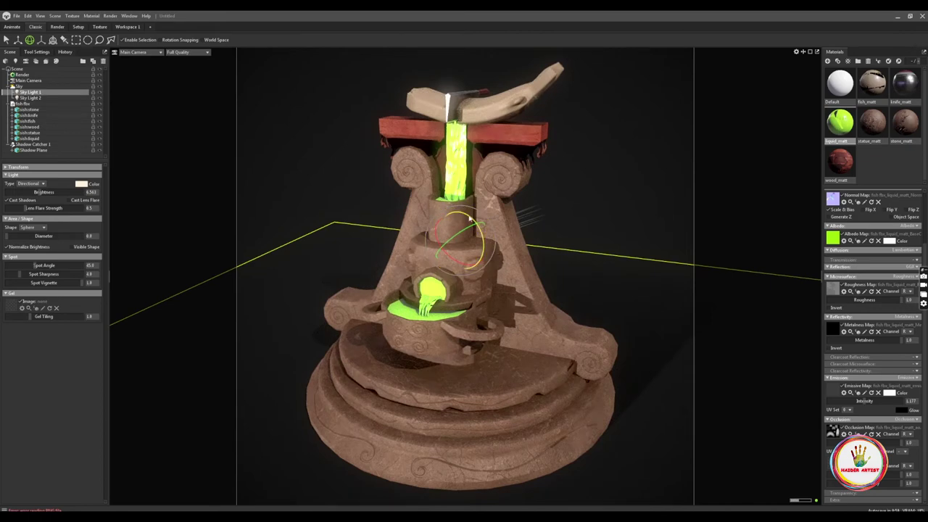
pyautogui.moveTo(464, 217)
pyautogui.mouseDown()
pyautogui.moveTo(489, 235)
pyautogui.moveTo(489, 256)
pyautogui.moveTo(461, 231)
pyautogui.moveTo(490, 230)
pyautogui.moveTo(468, 216)
pyautogui.mouseUp()
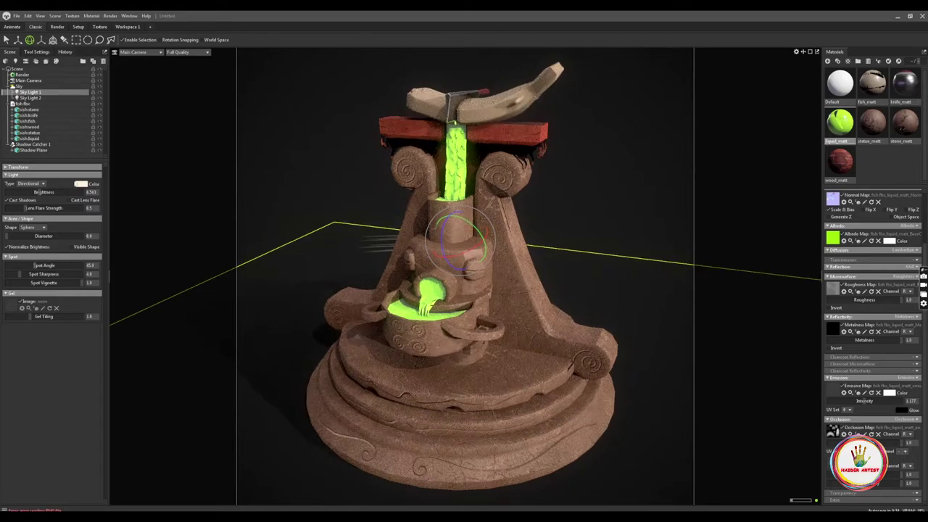
pyautogui.moveTo(37, 192); pyautogui.dragTo(41, 193)
pyautogui.click(18, 86)
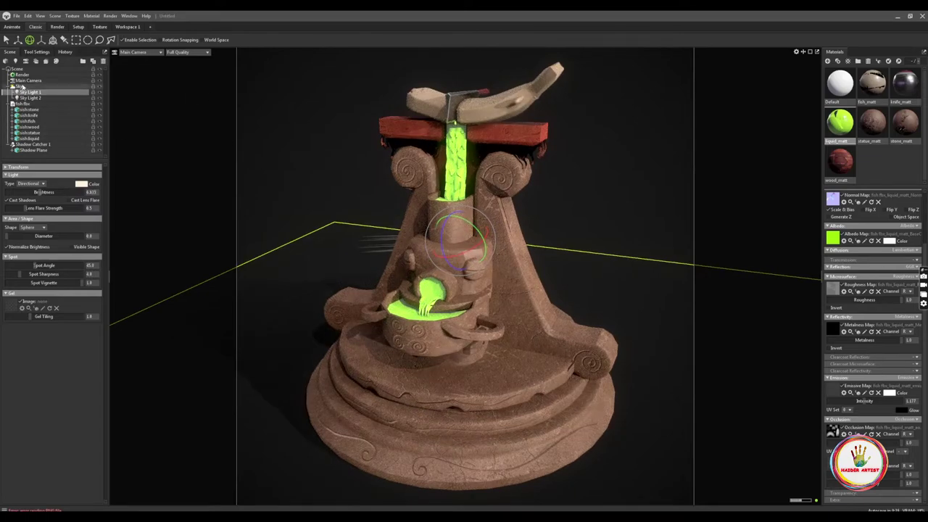
pyautogui.click(60, 210)
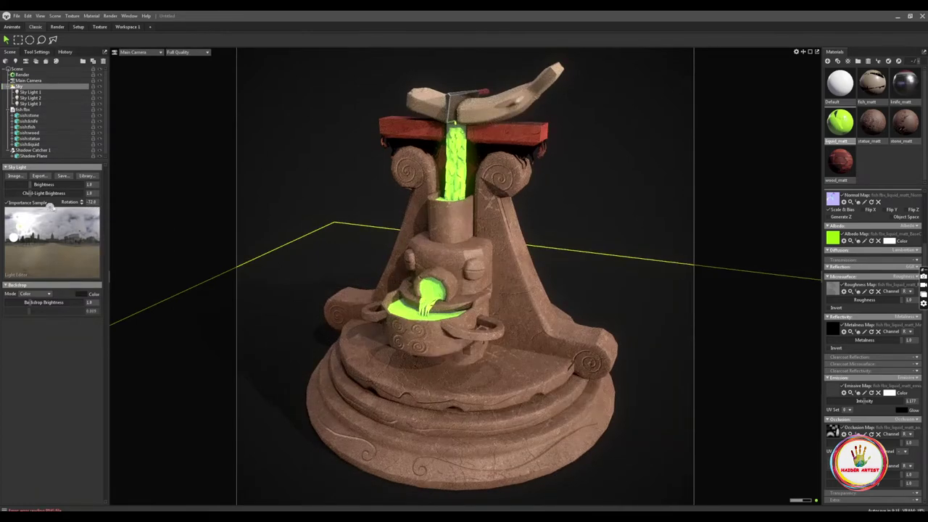
# Rotate Sky Light 3 onto the statue and dim it to about 0.25
pyautogui.click(30, 104)
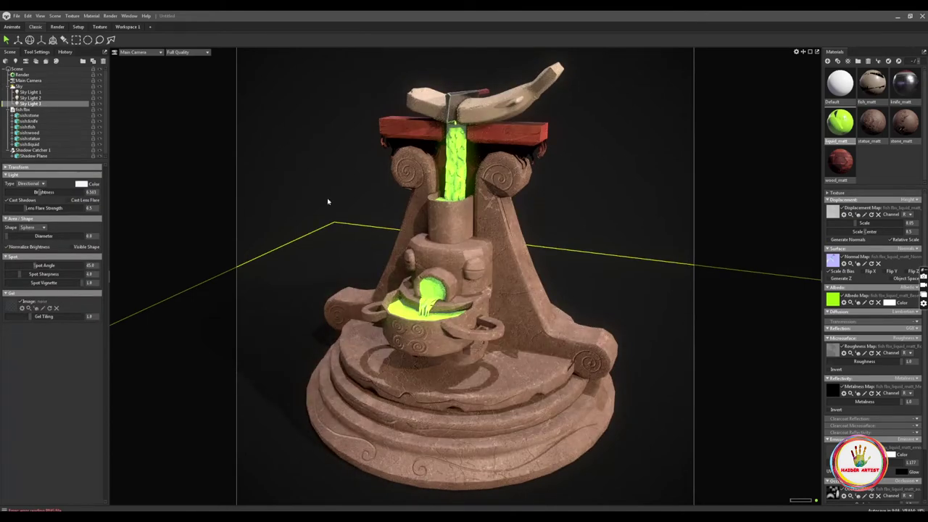
pyautogui.press('e')
pyautogui.moveTo(452, 229)
pyautogui.mouseDown()
pyautogui.moveTo(469, 230)
pyautogui.moveTo(462, 239)
pyautogui.moveTo(478, 218)
pyautogui.moveTo(468, 210)
pyautogui.mouseUp()
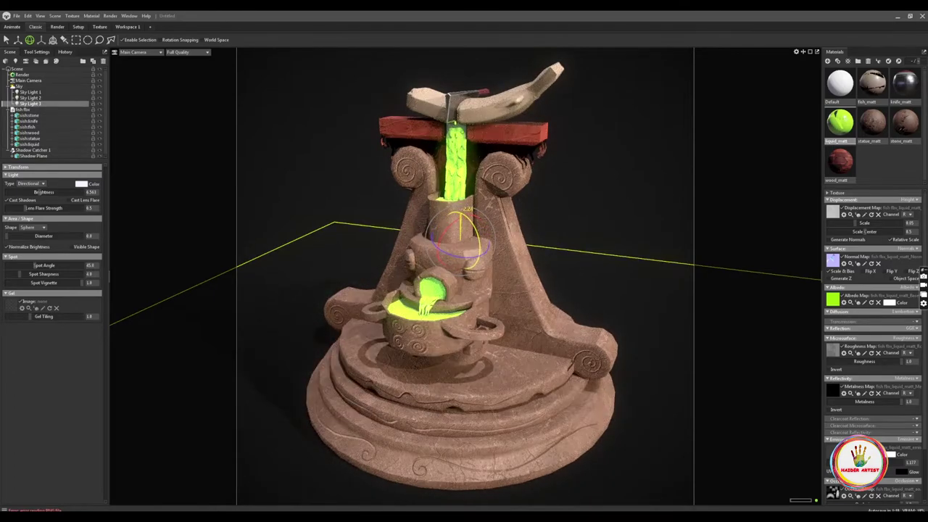
pyautogui.moveTo(40, 192); pyautogui.dragTo(37, 192)
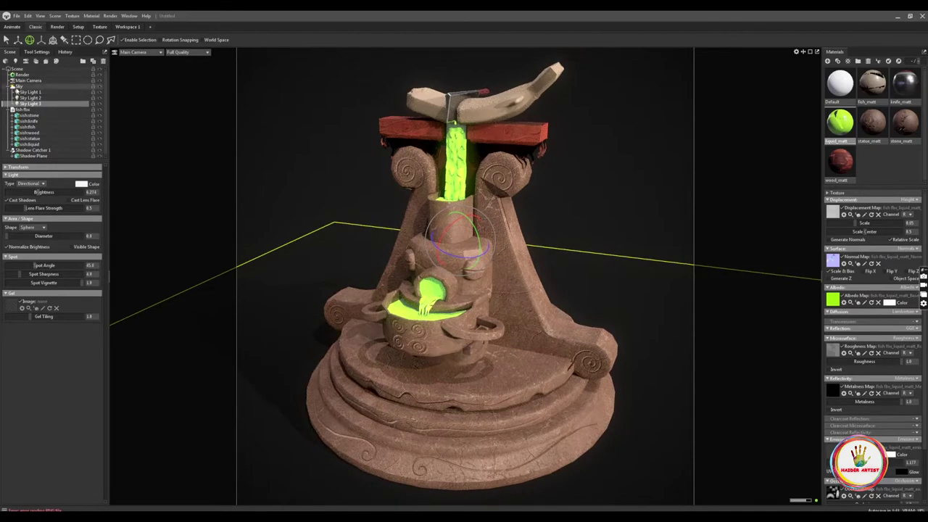
pyautogui.click(17, 86)
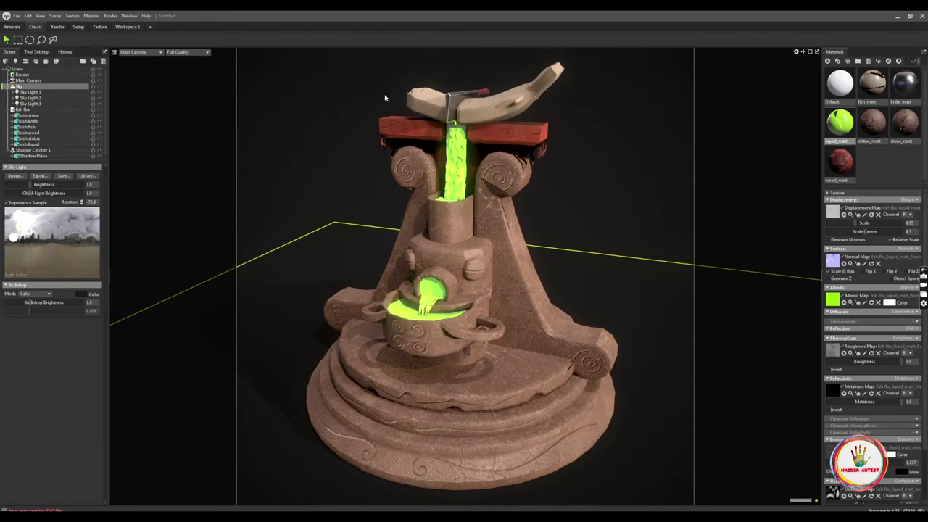
# Create a new camera and orbit around the fountain to reach the sky lights
pyautogui.click(125, 52)
pyautogui.click(183, 68)
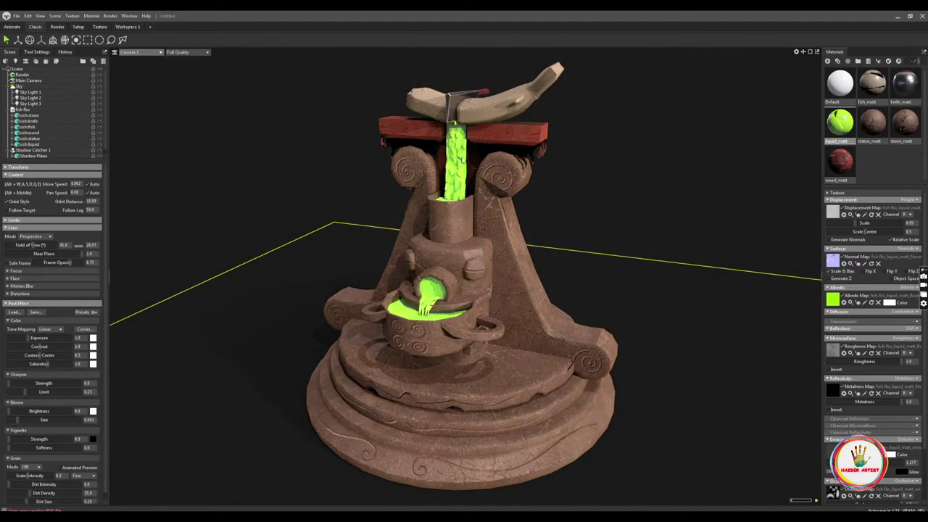
pyautogui.moveTo(571, 187); pyautogui.dragTo(463, 181)
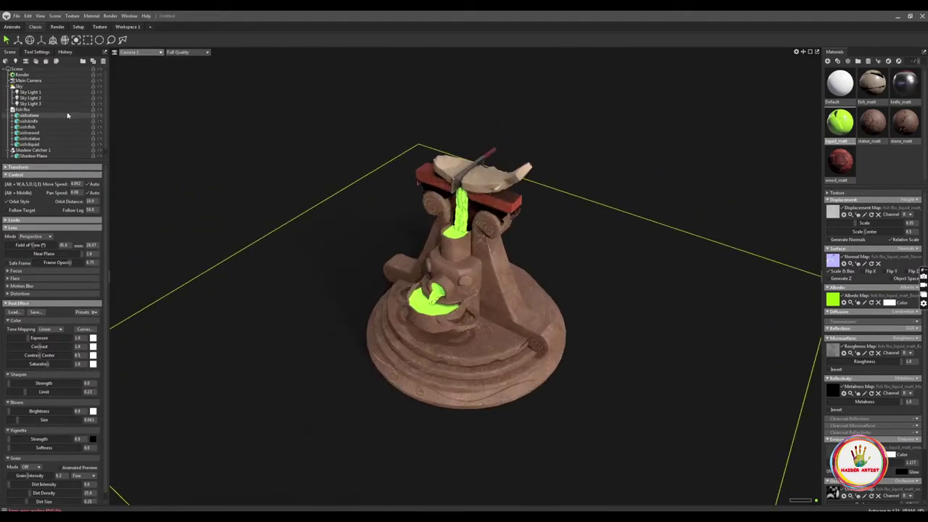
pyautogui.click(21, 88)
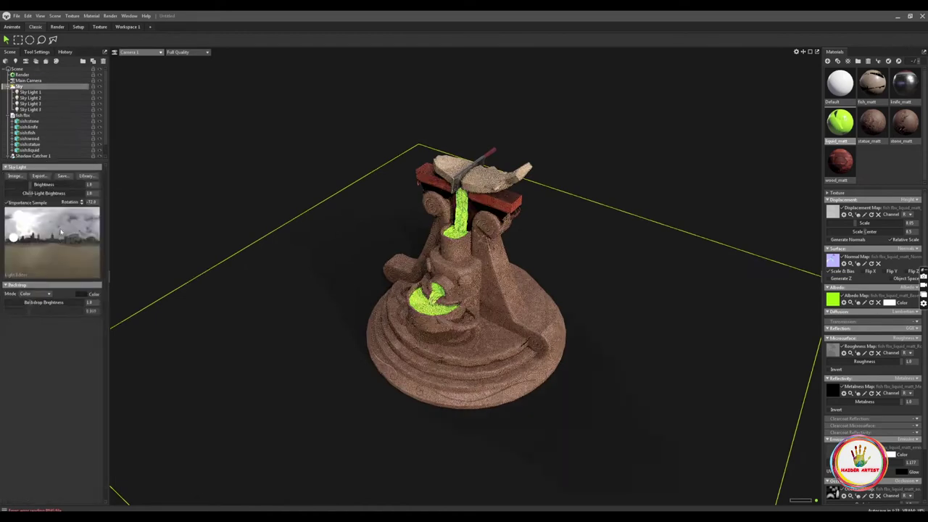
pyautogui.moveTo(449, 224); pyautogui.dragTo(504, 223)
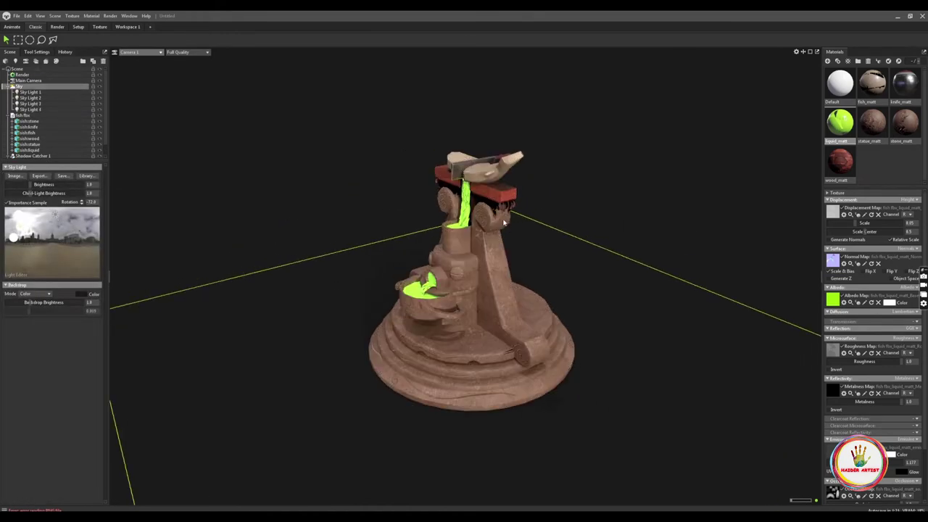
# Move Sky Light 4 above the fountain and rotate it to aim down
pyautogui.click(486, 248)
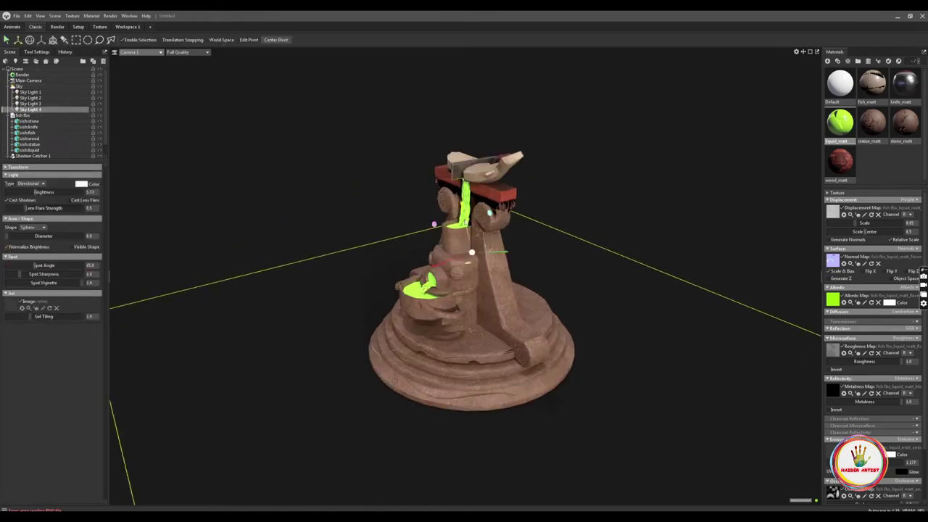
pyautogui.moveTo(471, 252)
pyautogui.mouseDown()
pyautogui.moveTo(435, 80)
pyautogui.moveTo(436, 196)
pyautogui.moveTo(431, 181)
pyautogui.mouseUp()
pyautogui.press('e')
pyautogui.moveTo(449, 217); pyautogui.dragTo(467, 248)
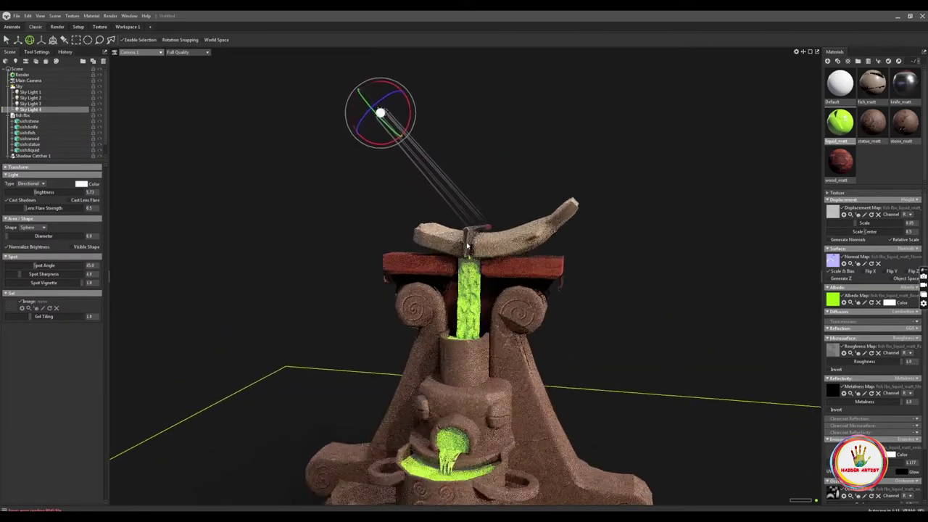
pyautogui.click(130, 52)
pyautogui.click(183, 59)
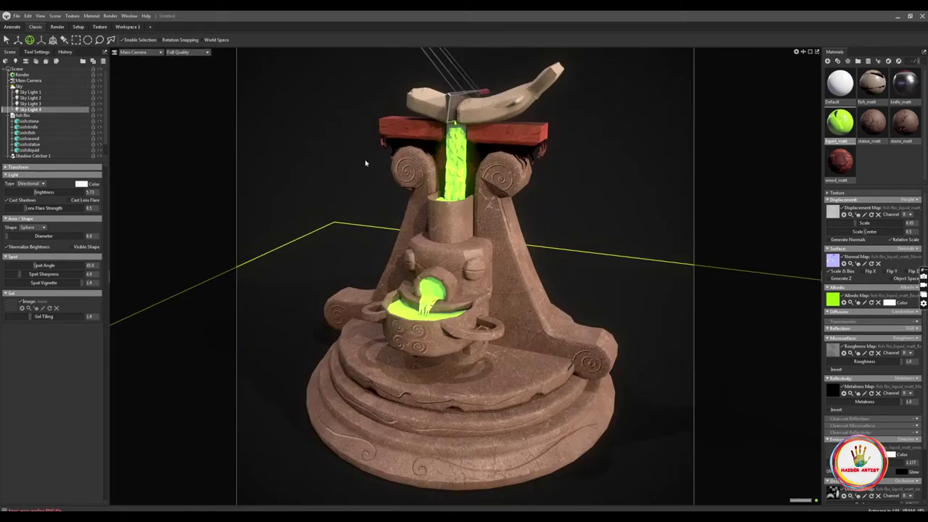
pyautogui.press('w')
# Set Sky Light 4's brightness to about 0.13 and colour it pale yellow
pyautogui.moveTo(36, 193); pyautogui.dragTo(36, 200)
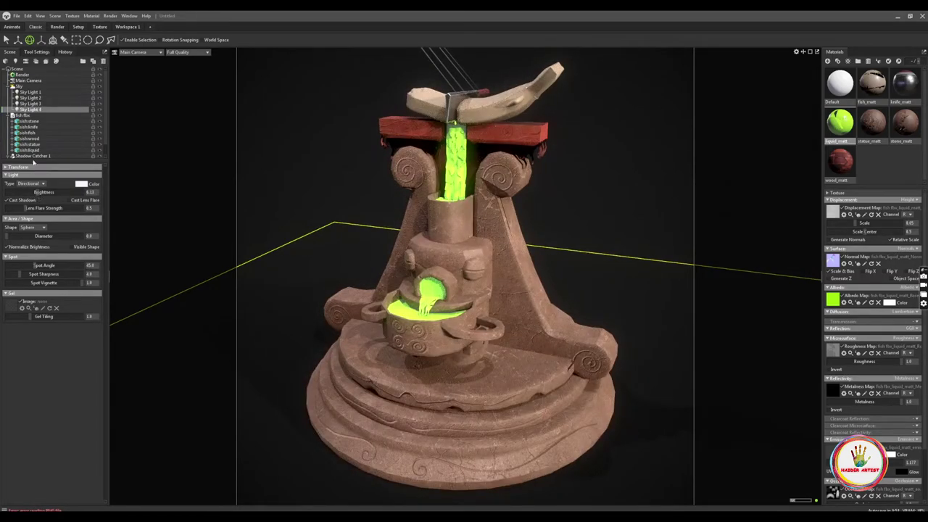
pyautogui.click(84, 184)
pyautogui.click(476, 300)
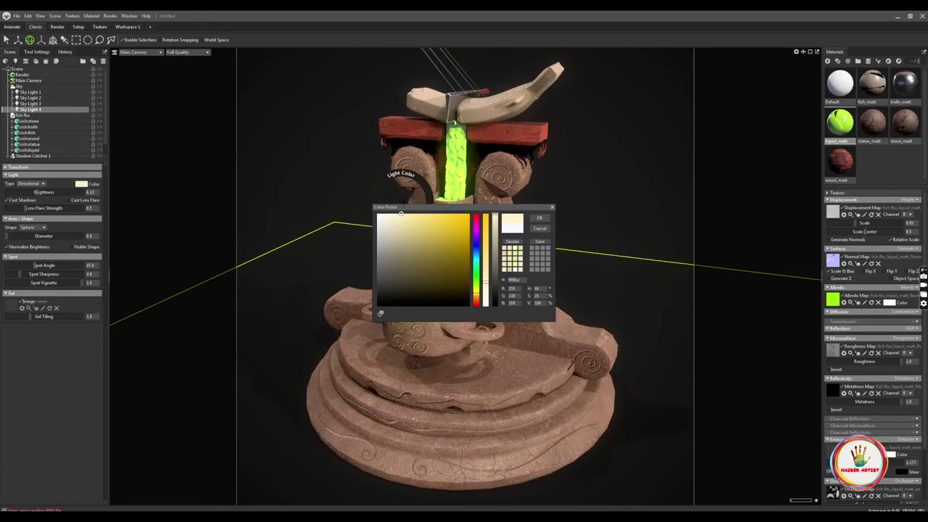
pyautogui.click(538, 218)
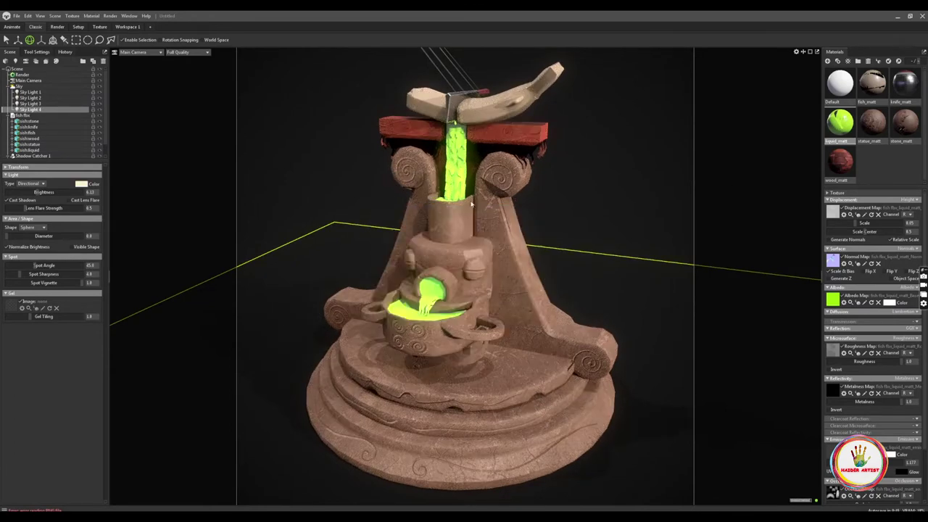
pyautogui.click(12, 115)
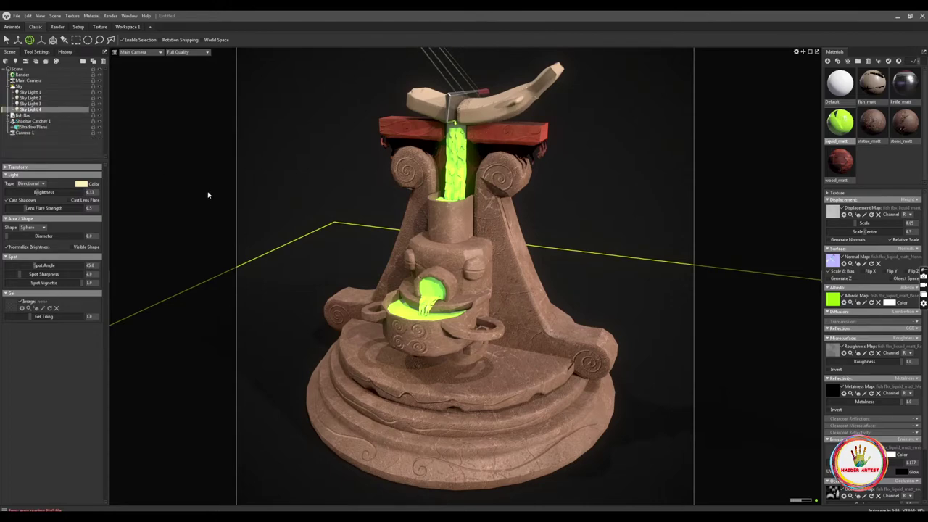
# Add an omni light, lower its brightness and move it toward the green bowl
pyautogui.click(39, 151)
pyautogui.rightClick(40, 150)
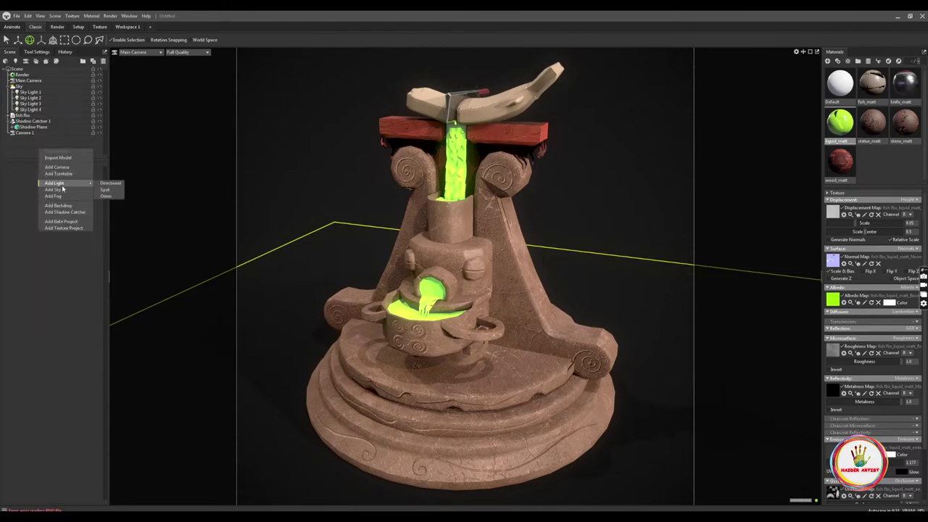
pyautogui.click(105, 196)
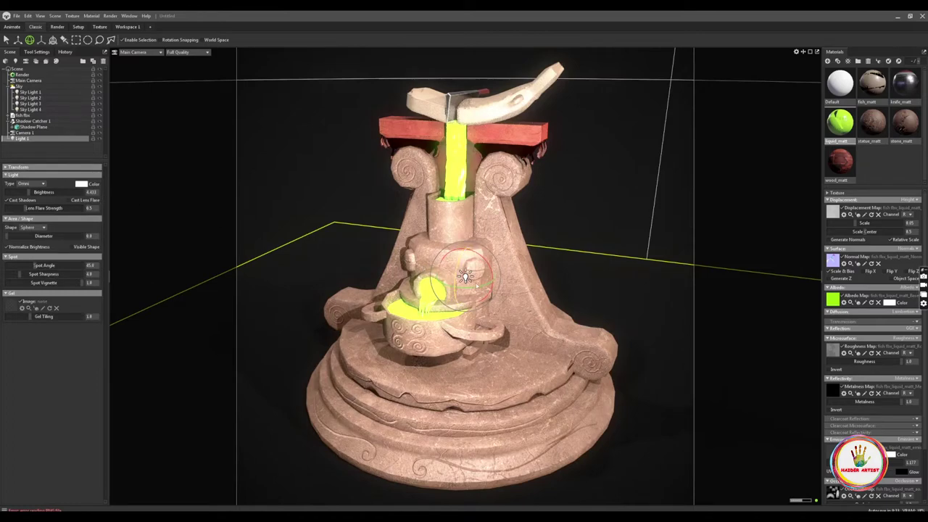
pyautogui.press('w')
pyautogui.moveTo(45, 194); pyautogui.dragTo(20, 192)
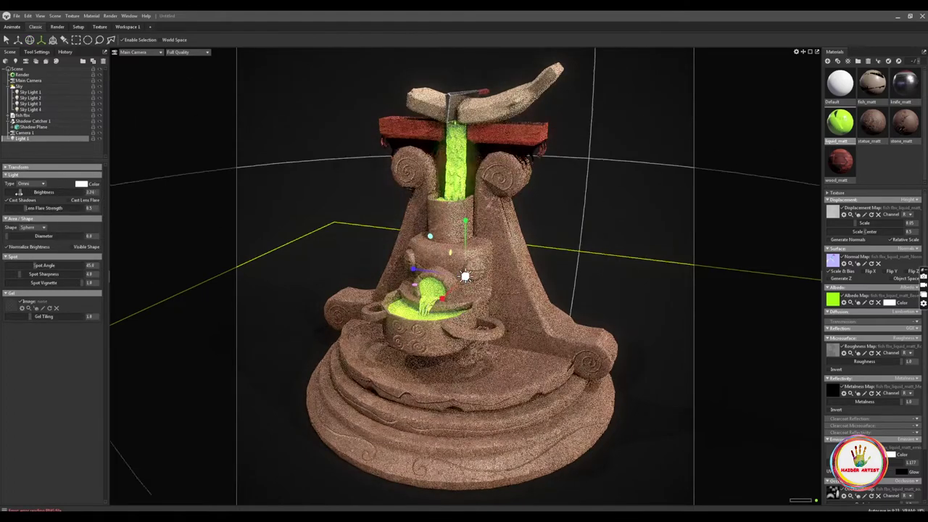
pyautogui.moveTo(465, 276)
pyautogui.mouseDown()
pyautogui.moveTo(428, 319)
pyautogui.moveTo(440, 259)
pyautogui.moveTo(441, 321)
pyautogui.mouseUp()
# Check through Camera 1 and reposition the omni light inside the bowl
pyautogui.click(134, 52)
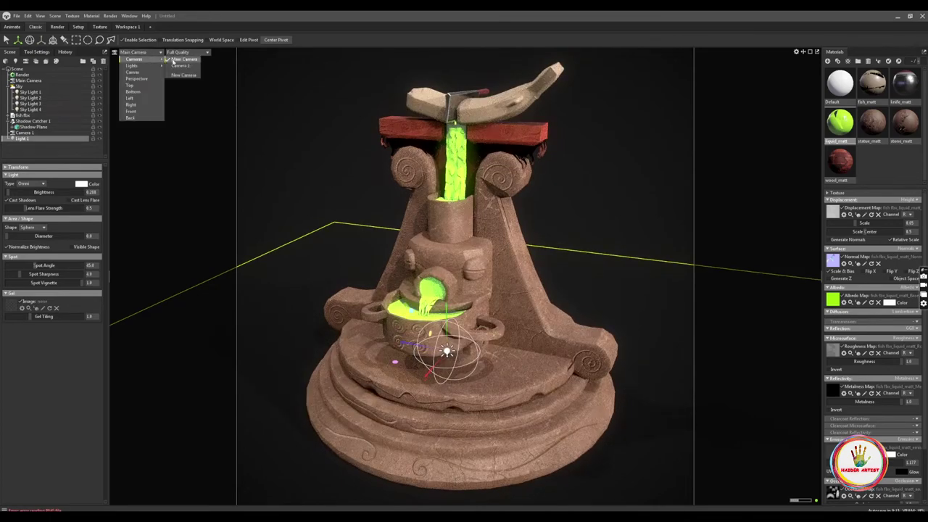
pyautogui.click(180, 66)
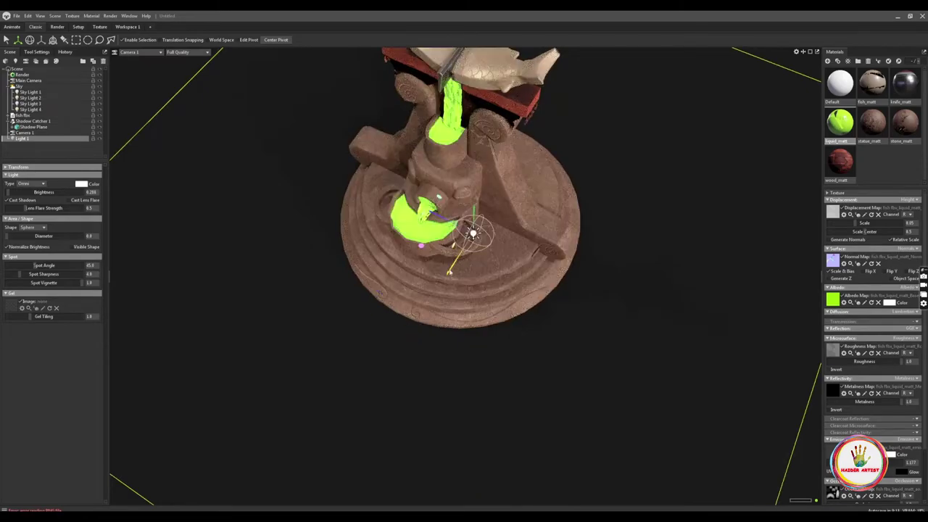
pyautogui.moveTo(473, 233); pyautogui.dragTo(419, 208)
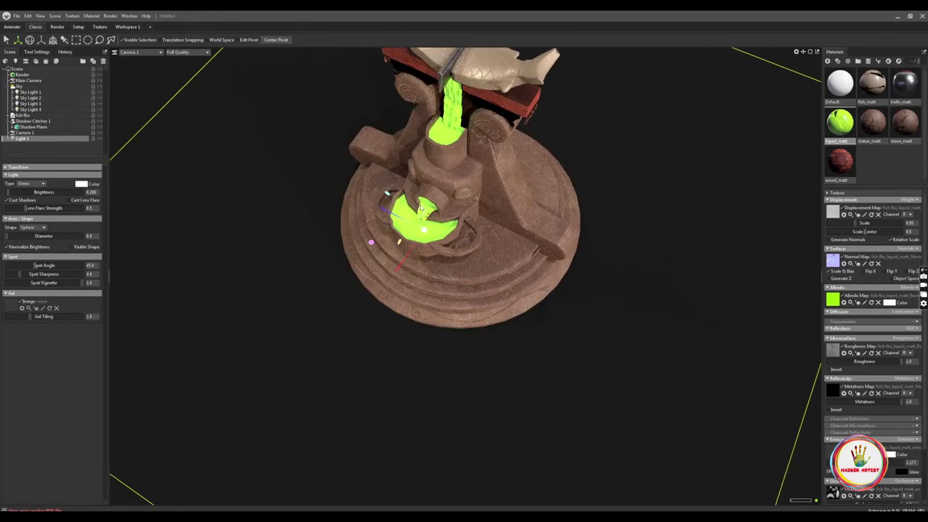
pyautogui.scroll(5, 418, 208)
pyautogui.moveTo(419, 208)
pyautogui.mouseDown()
pyautogui.moveTo(437, 305)
pyautogui.moveTo(379, 288)
pyautogui.moveTo(388, 287)
pyautogui.moveTo(381, 266)
pyautogui.mouseUp()
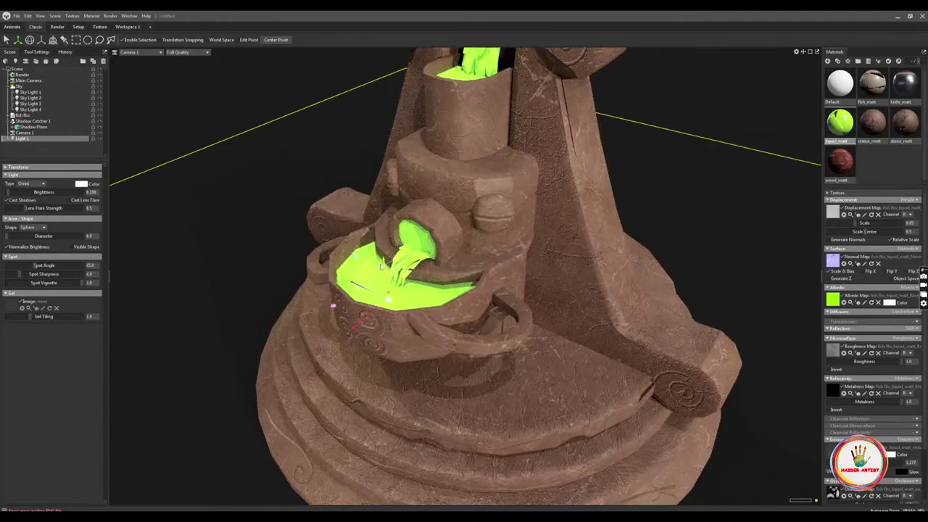
pyautogui.click(131, 53)
pyautogui.click(181, 61)
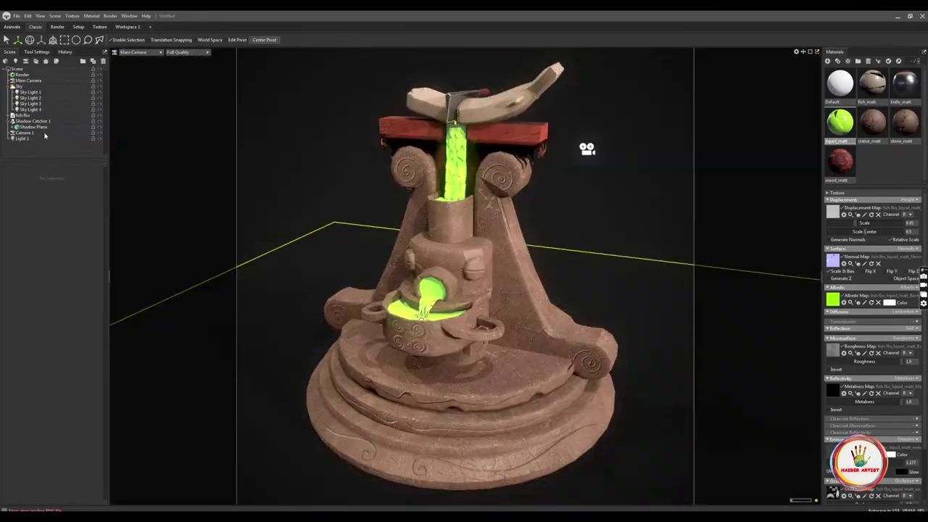
# Raise Light 1's brightness to 1.883, sink it deeper in the bowl, and enlarge its diameter to about 0.768
pyautogui.click(22, 138)
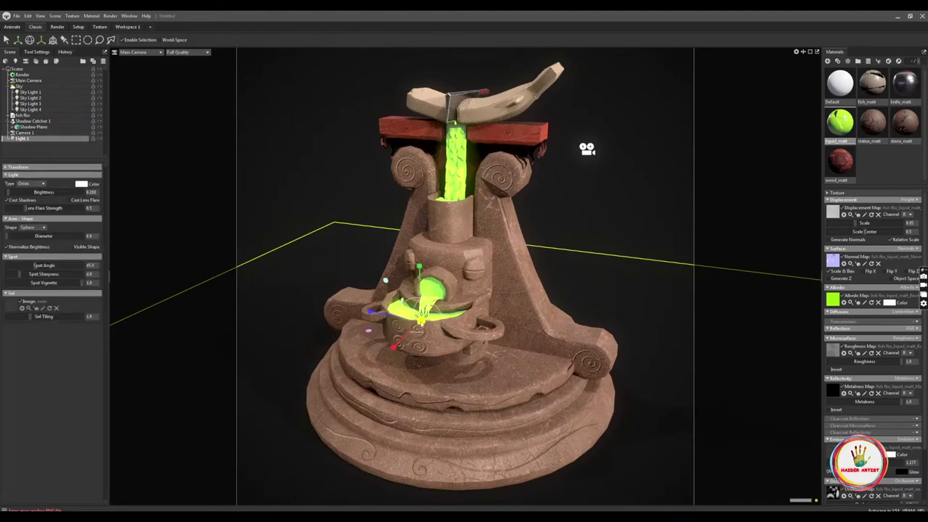
pyautogui.moveTo(9, 194); pyautogui.dragTo(14, 190)
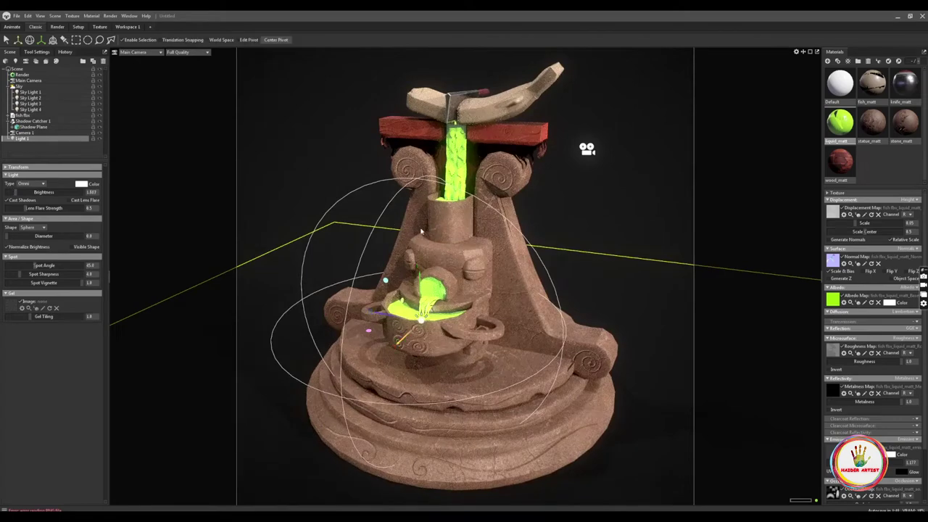
pyautogui.moveTo(421, 284)
pyautogui.mouseDown()
pyautogui.moveTo(427, 341)
pyautogui.moveTo(428, 279)
pyautogui.mouseUp()
pyautogui.moveTo(398, 319); pyautogui.dragTo(395, 319)
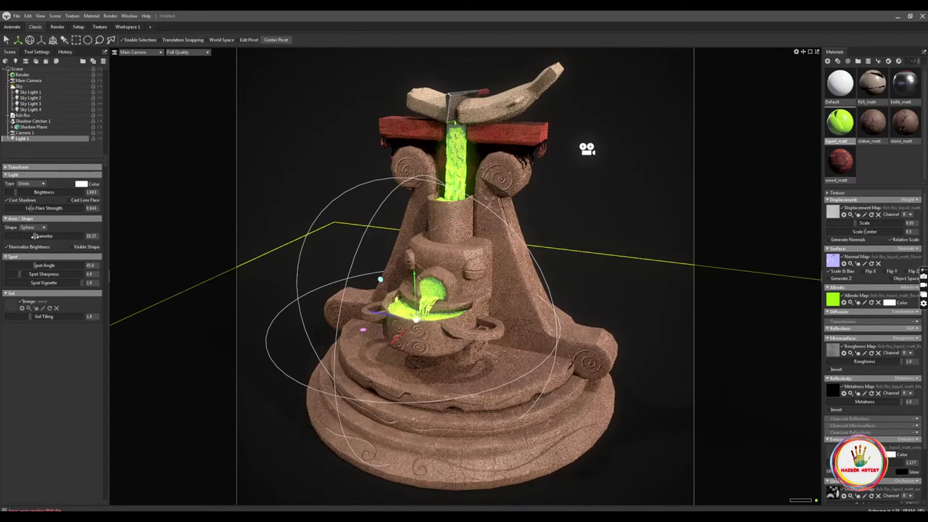
pyautogui.moveTo(6, 236); pyautogui.dragTo(14, 236)
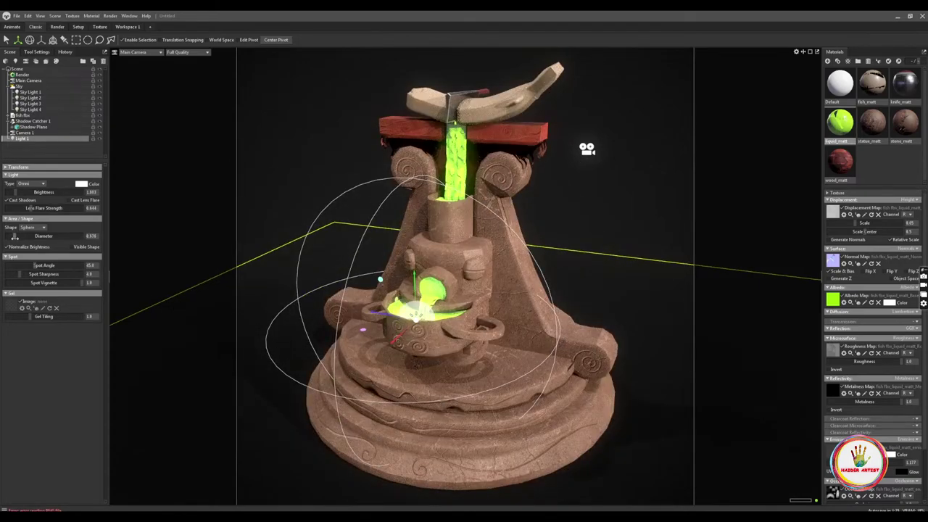
pyautogui.click(14, 139)
pyautogui.doubleClick(15, 140)
pyautogui.press('Escape')
pyautogui.click(695, 214)
# Add omni Light 2 at about 0.218 brightness beside the spout, checked through Camera 1
pyautogui.click(22, 138)
pyautogui.rightClick(27, 147)
pyautogui.moveTo(45, 182)
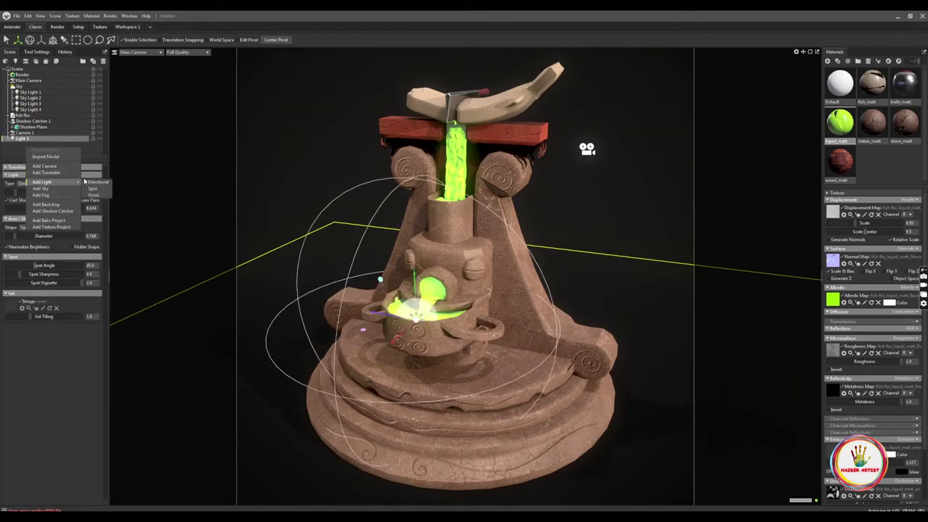
pyautogui.click(100, 195)
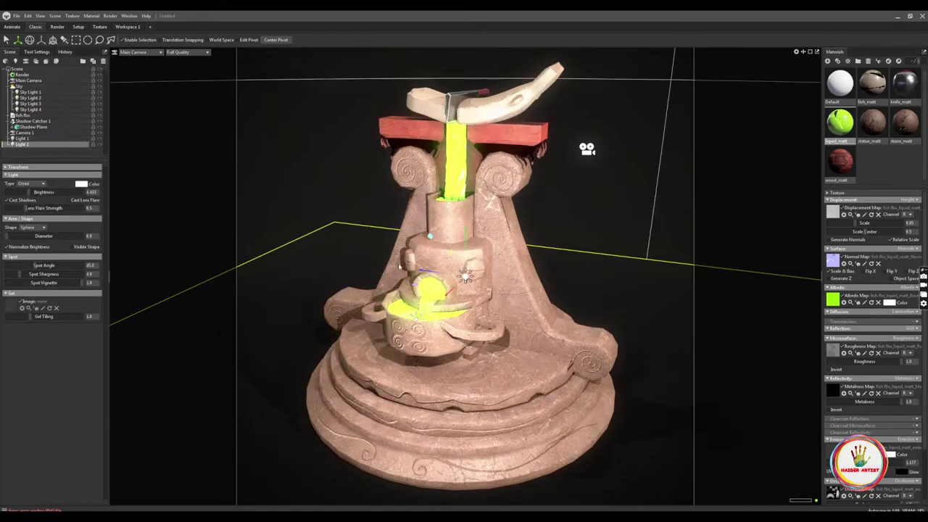
pyautogui.press('e')
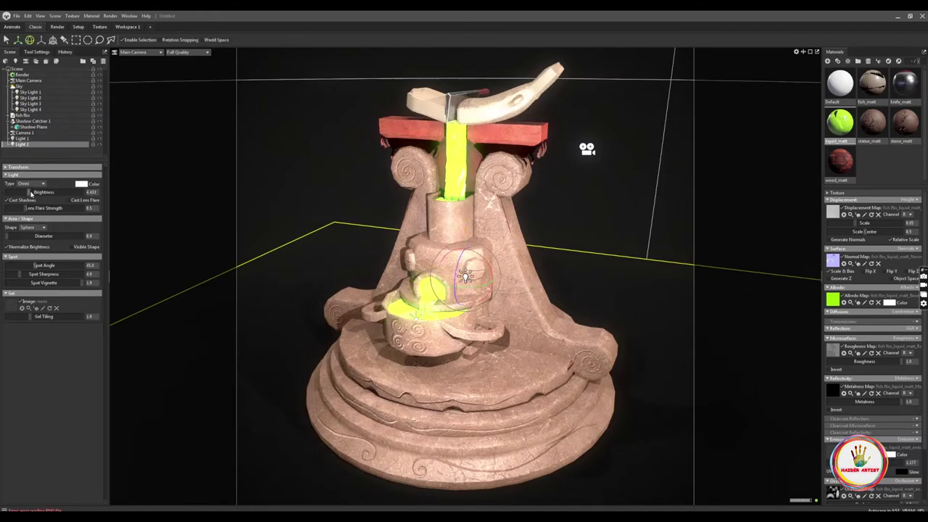
pyautogui.moveTo(31, 193); pyautogui.dragTo(9, 192)
pyautogui.press('w')
pyautogui.moveTo(466, 275); pyautogui.dragTo(429, 271)
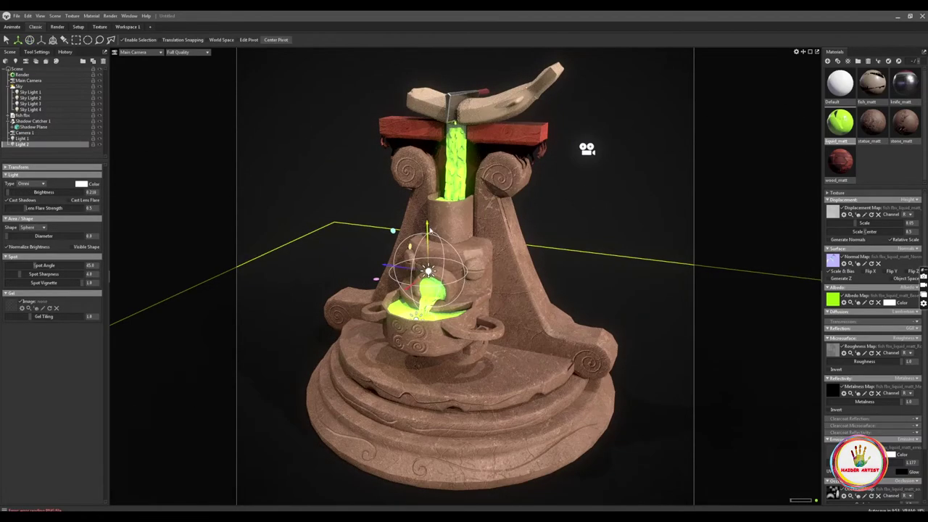
pyautogui.moveTo(429, 231); pyautogui.dragTo(440, 278)
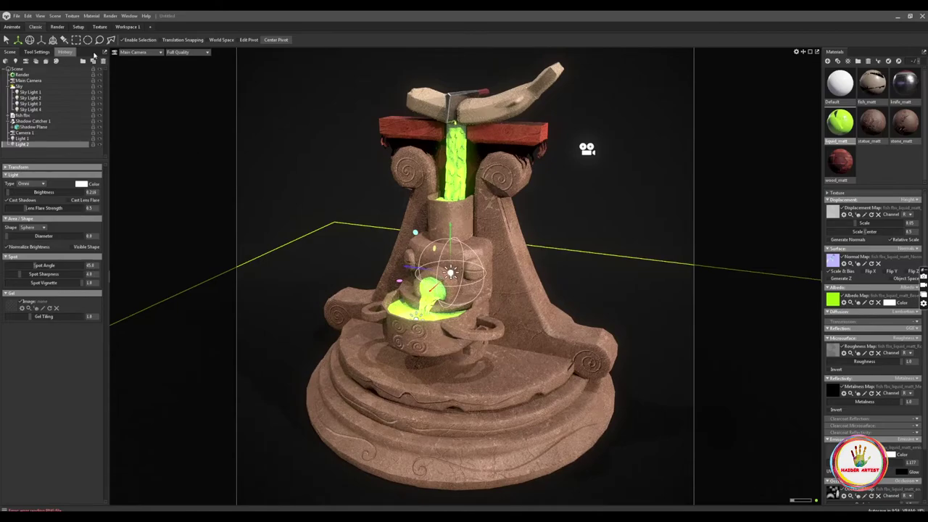
pyautogui.click(134, 52)
pyautogui.click(182, 64)
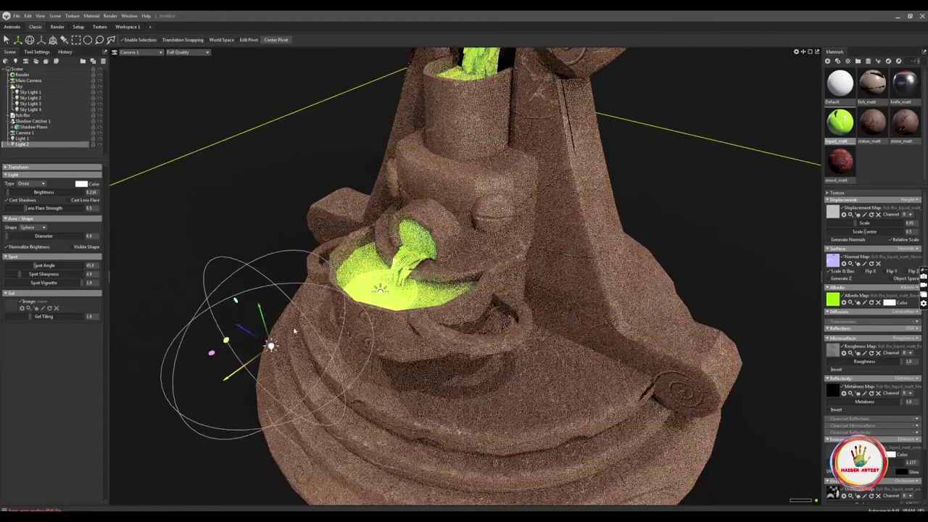
pyautogui.moveTo(294, 331)
pyautogui.mouseDown()
pyautogui.moveTo(337, 227)
pyautogui.moveTo(426, 232)
pyautogui.moveTo(416, 225)
pyautogui.moveTo(480, 319)
pyautogui.moveTo(372, 267)
pyautogui.moveTo(454, 246)
pyautogui.mouseUp()
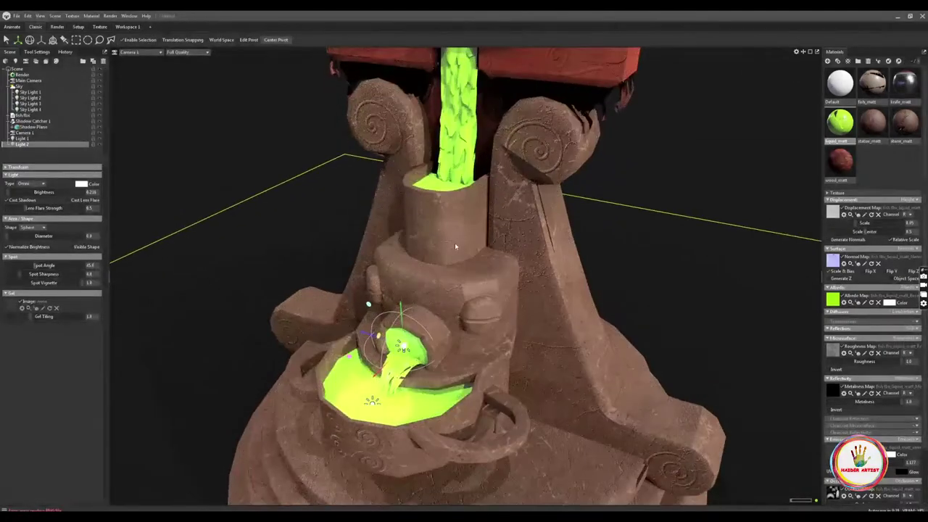
# Add omni Light 3 at the upper basin, dimmed to about 0.91, viewed through Main Camera
pyautogui.rightClick(41, 155)
pyautogui.moveTo(56, 187)
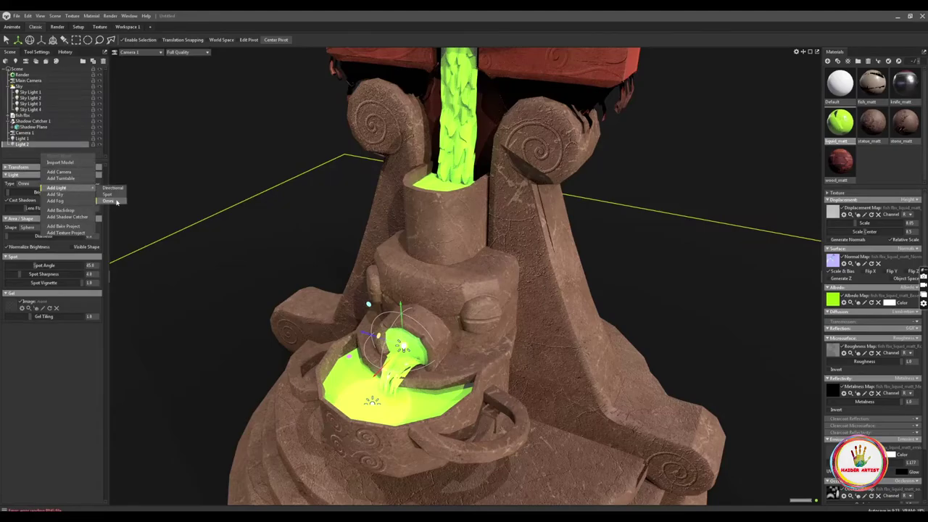
pyautogui.click(116, 201)
pyautogui.click(22, 150)
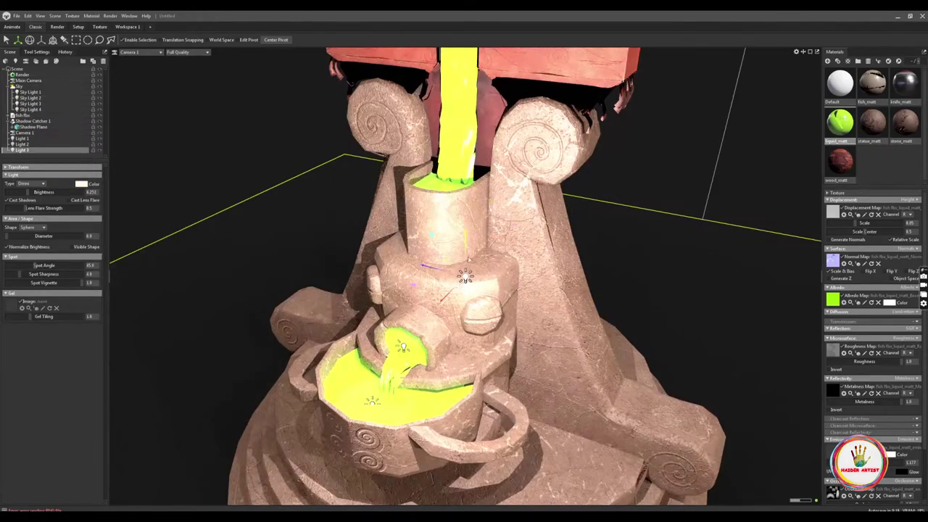
pyautogui.moveTo(464, 290); pyautogui.dragTo(464, 341)
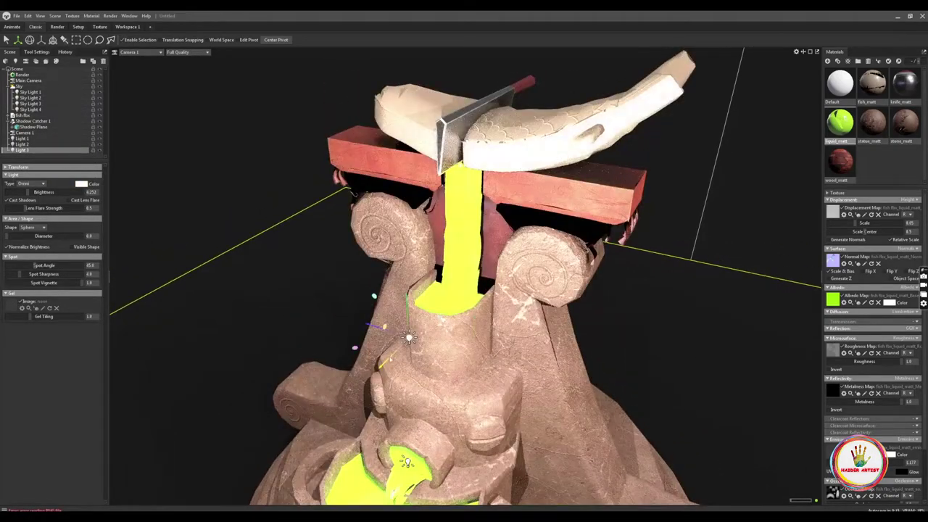
pyautogui.moveTo(478, 388); pyautogui.dragTo(478, 124)
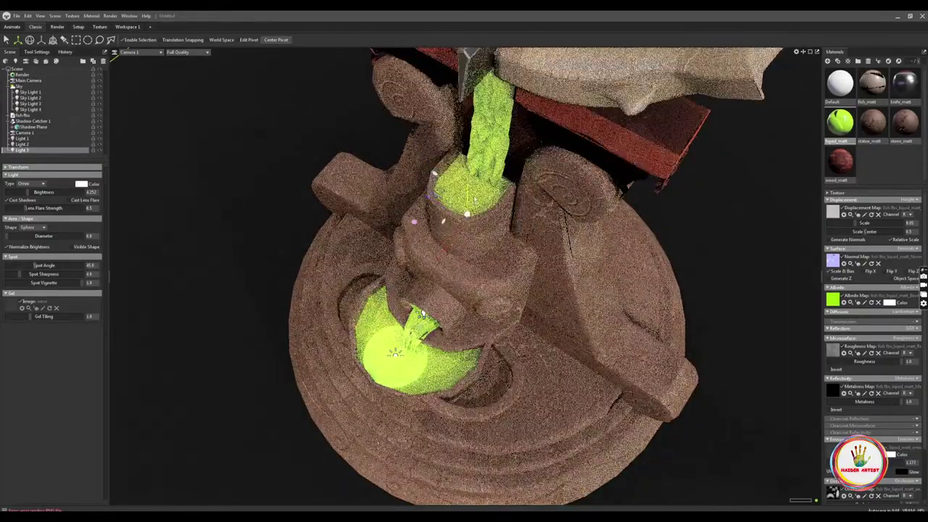
pyautogui.click(137, 52)
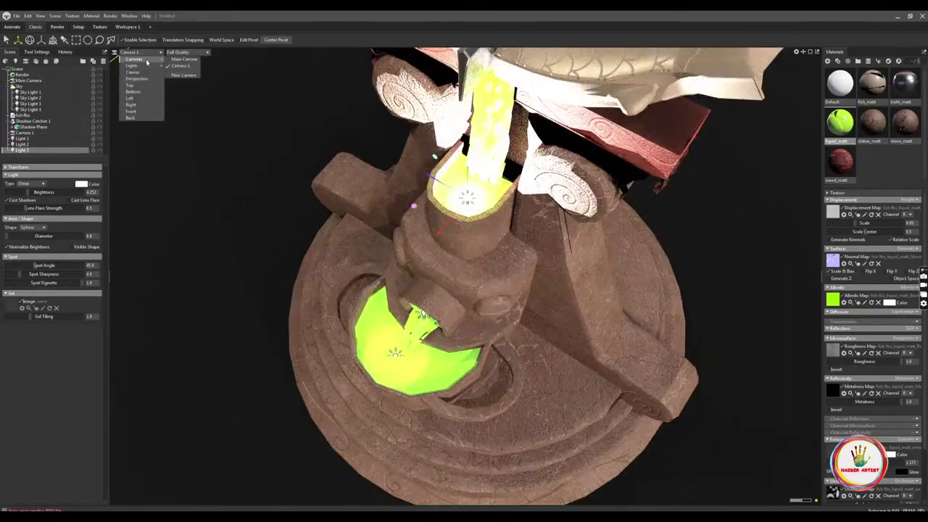
pyautogui.click(178, 57)
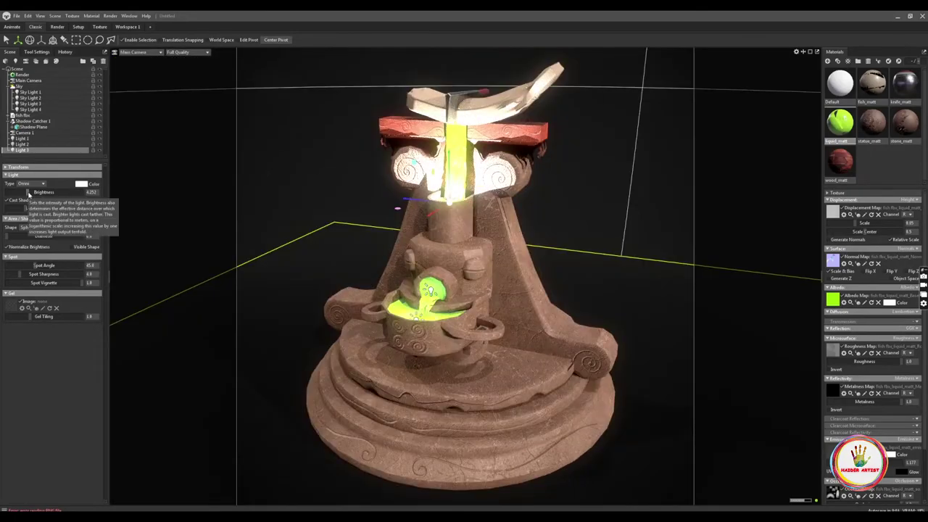
pyautogui.moveTo(29, 193); pyautogui.dragTo(13, 201)
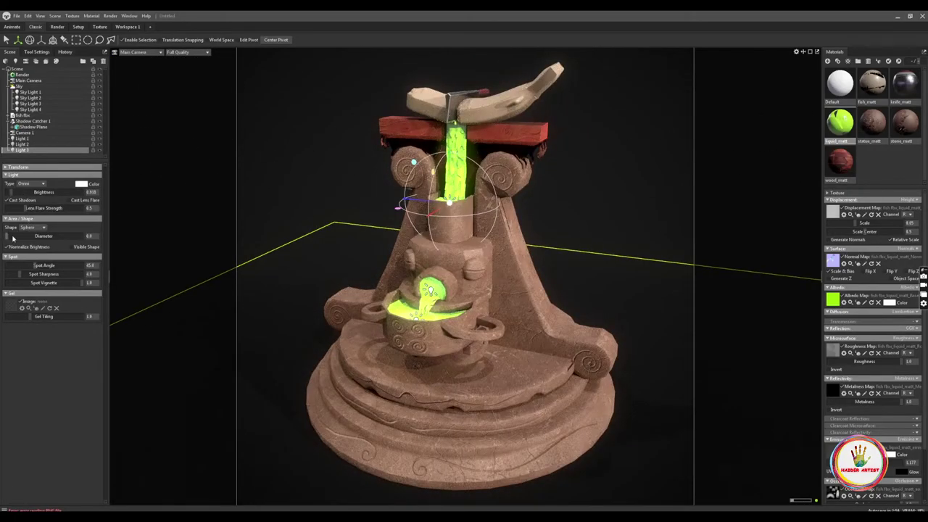
# Widen Light 2's diameter to about 0.5
pyautogui.click(22, 143)
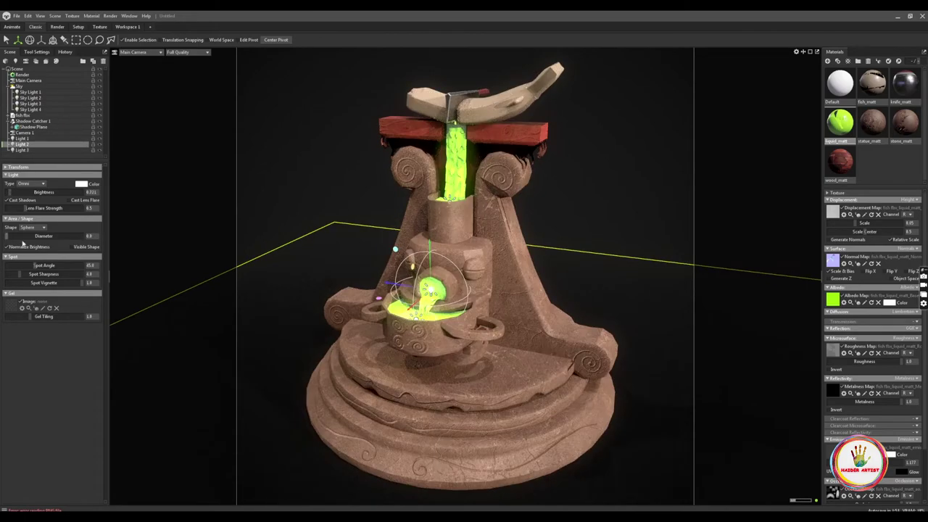
pyautogui.moveTo(6, 236); pyautogui.dragTo(14, 238)
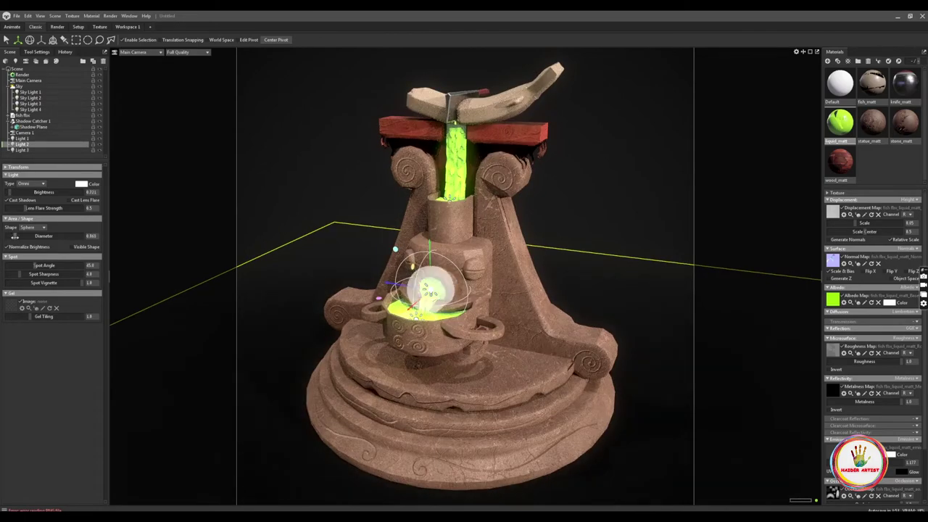
pyautogui.click(739, 153)
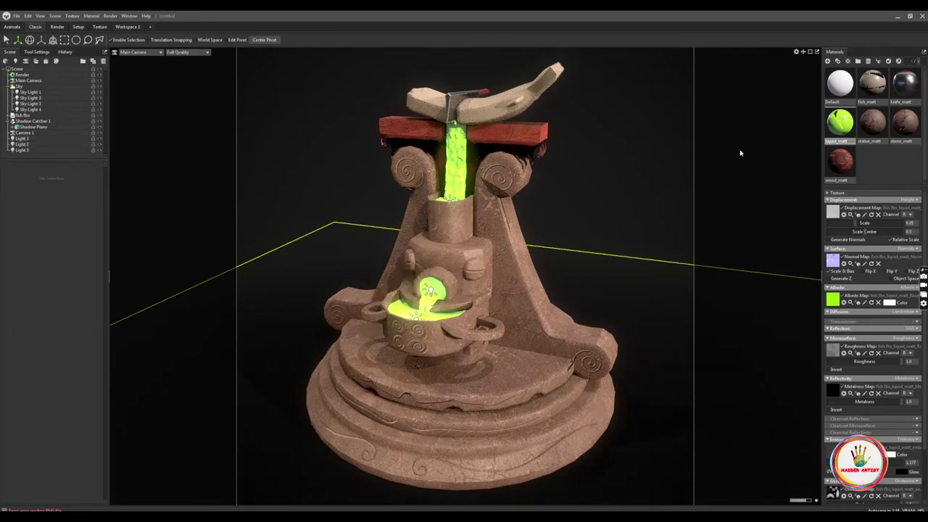
# Check Camera 1 and Main Camera settings, then add Sky Light 5 to the Sky
pyautogui.click(27, 134)
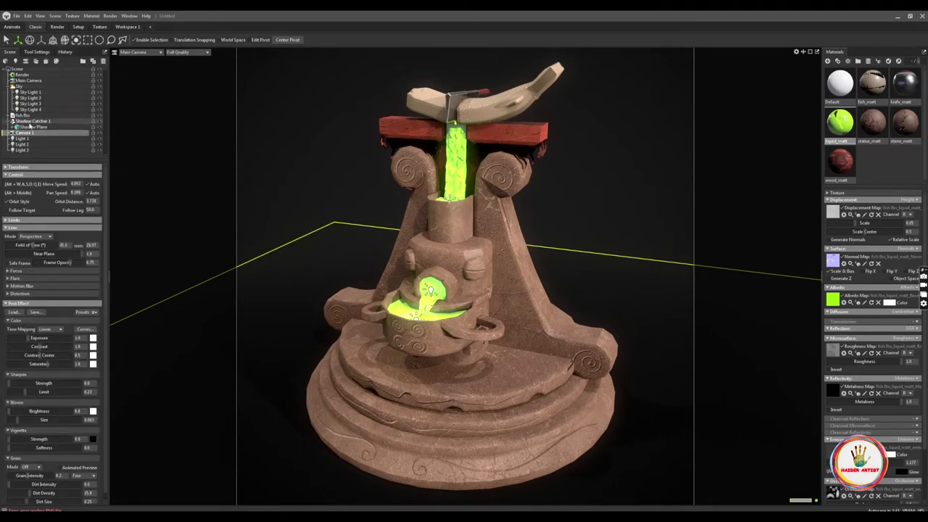
pyautogui.click(25, 81)
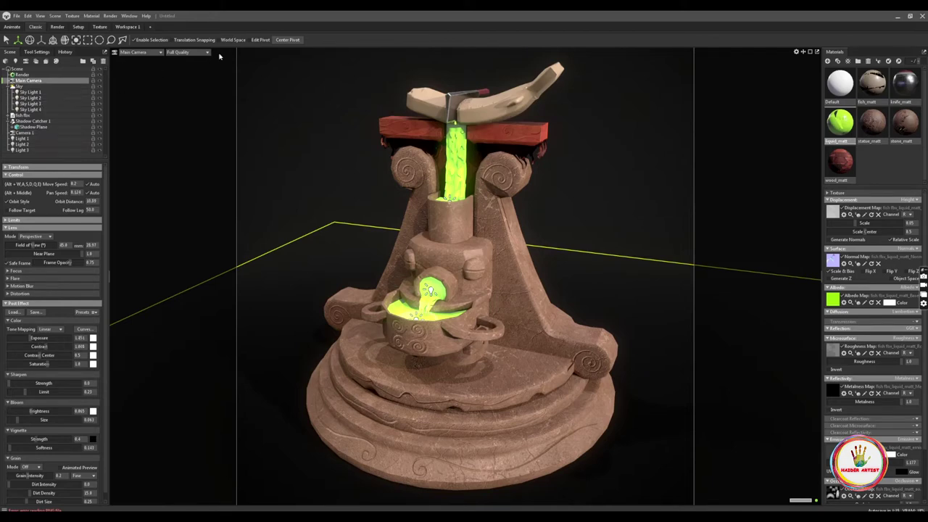
pyautogui.click(19, 86)
pyautogui.click(55, 223)
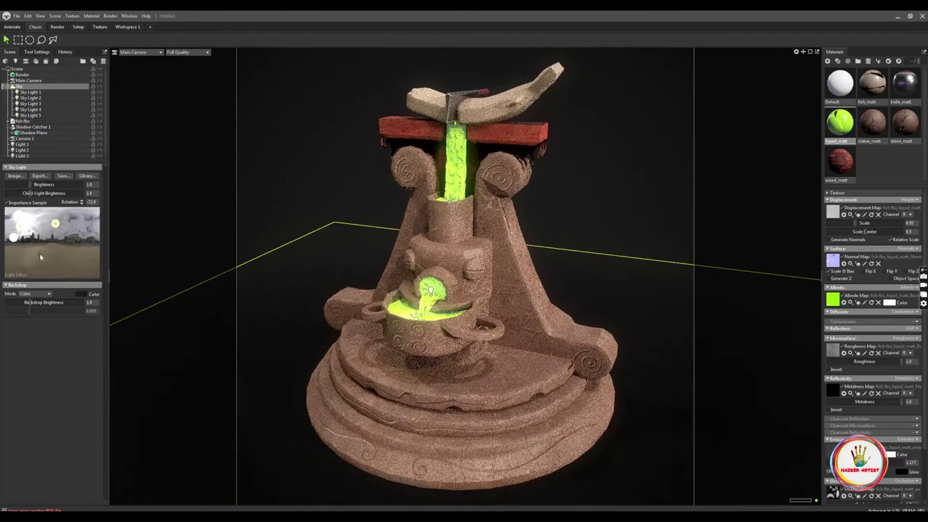
# Rotate Sky Light 5 about 23 degrees across the fountain and set its brightness to about 5.625
pyautogui.click(29, 115)
pyautogui.moveTo(474, 232); pyautogui.dragTo(452, 231)
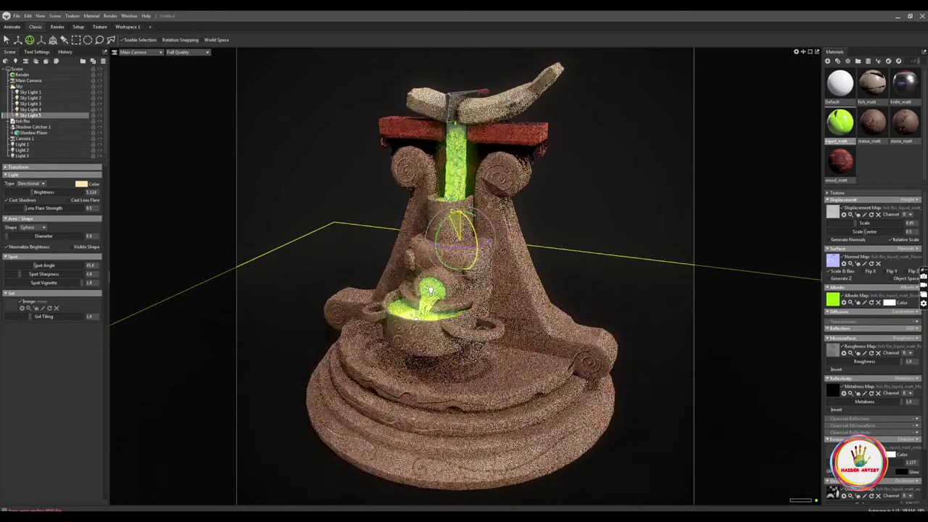
pyautogui.moveTo(459, 267)
pyautogui.mouseDown()
pyautogui.moveTo(467, 215)
pyautogui.moveTo(480, 230)
pyautogui.moveTo(463, 231)
pyautogui.mouseUp()
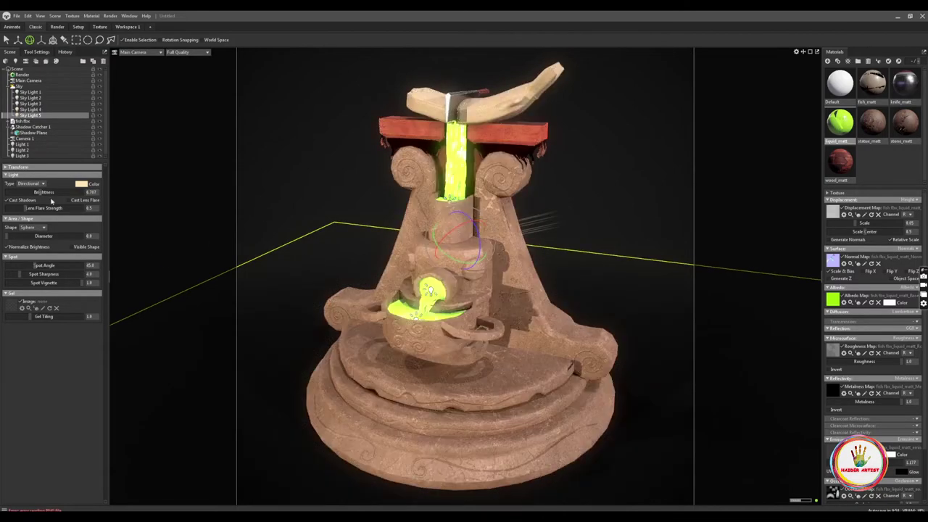
pyautogui.moveTo(42, 192); pyautogui.dragTo(33, 192)
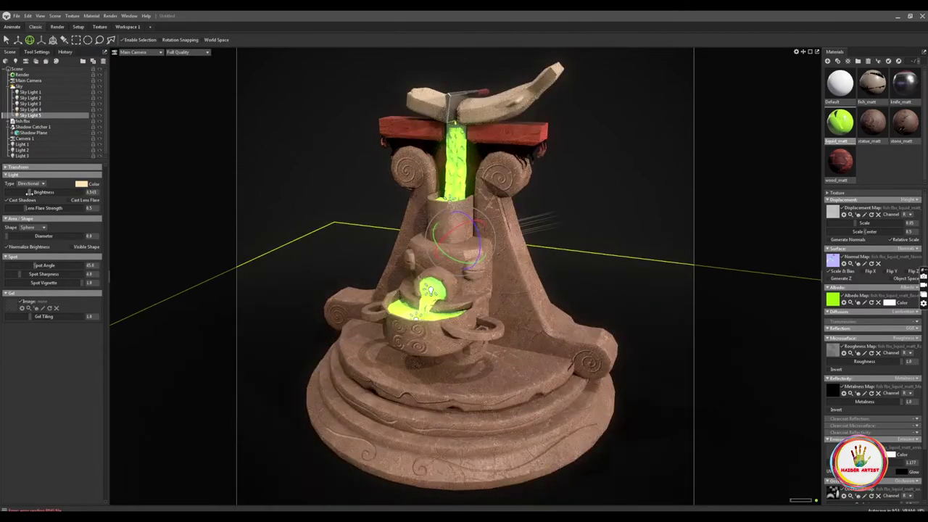
pyautogui.moveTo(31, 192); pyautogui.dragTo(33, 192)
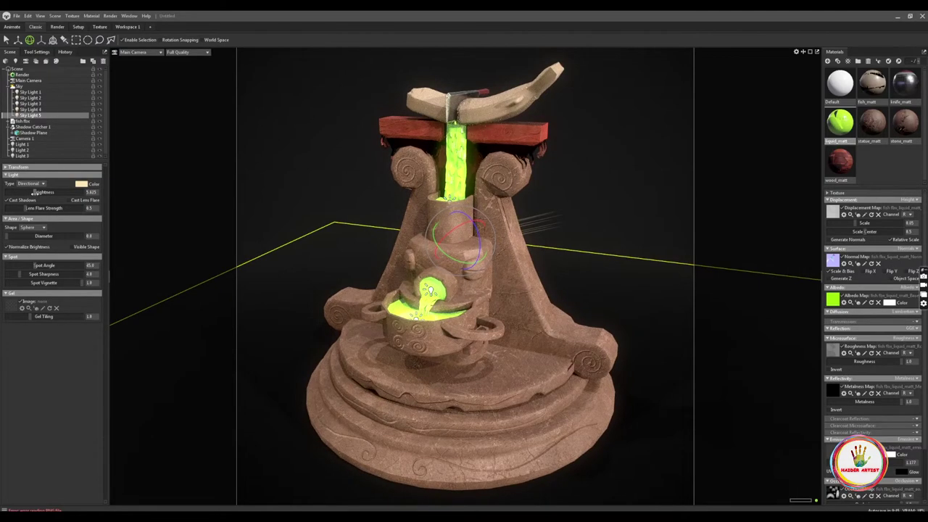
# Slightly raise Main Camera's Post Effect contrast, then rotate Sky Light 5 again to shift the shadows
pyautogui.click(27, 80)
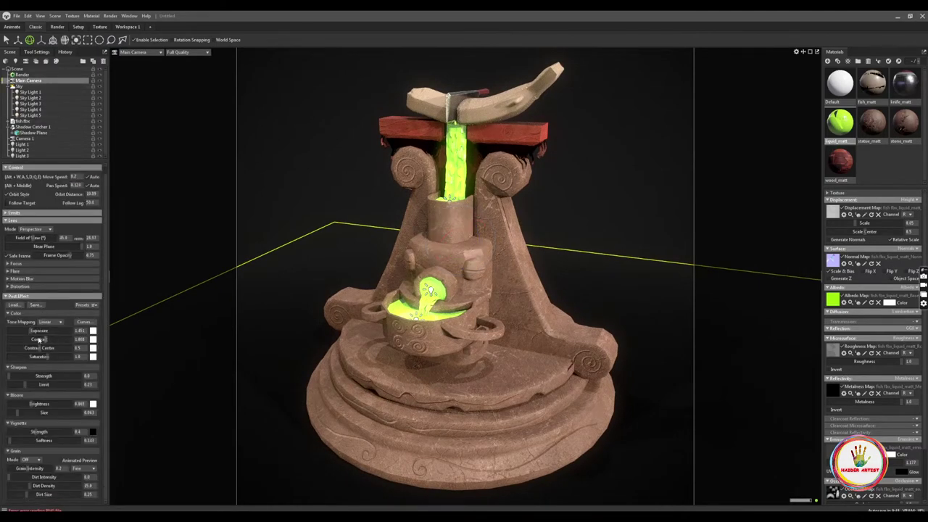
pyautogui.moveTo(45, 338); pyautogui.dragTo(46, 339)
pyautogui.click(30, 115)
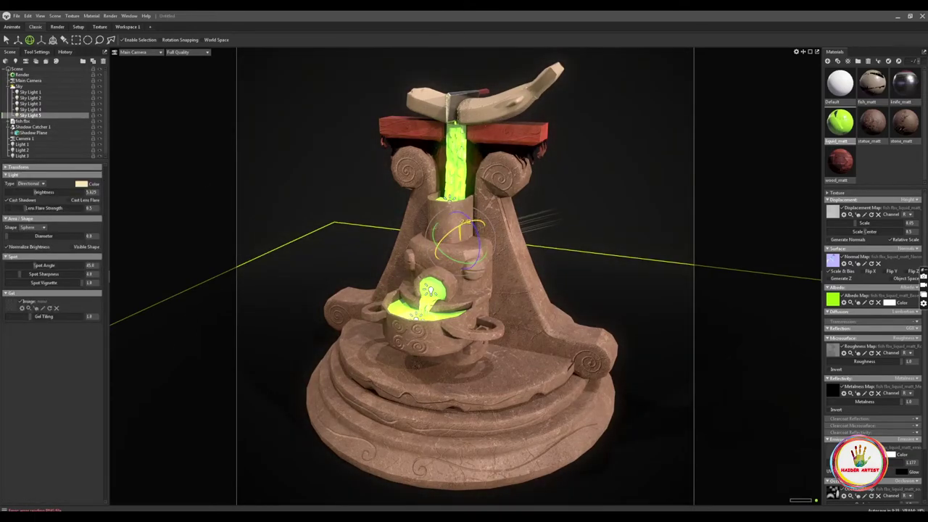
pyautogui.moveTo(458, 240); pyautogui.dragTo(469, 231)
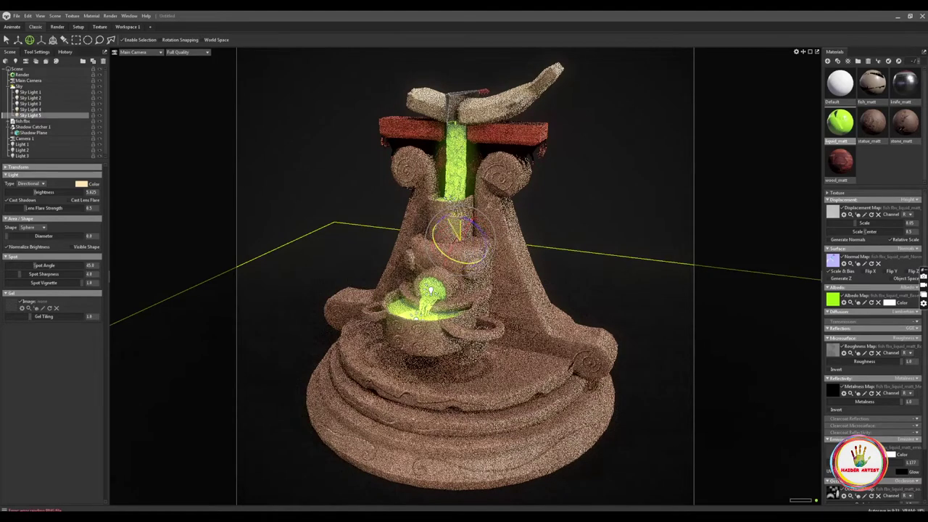
# Lower Main Camera bloom brightness to 0.815 and dim bowl Light 1 to about 1.507
pyautogui.click(29, 81)
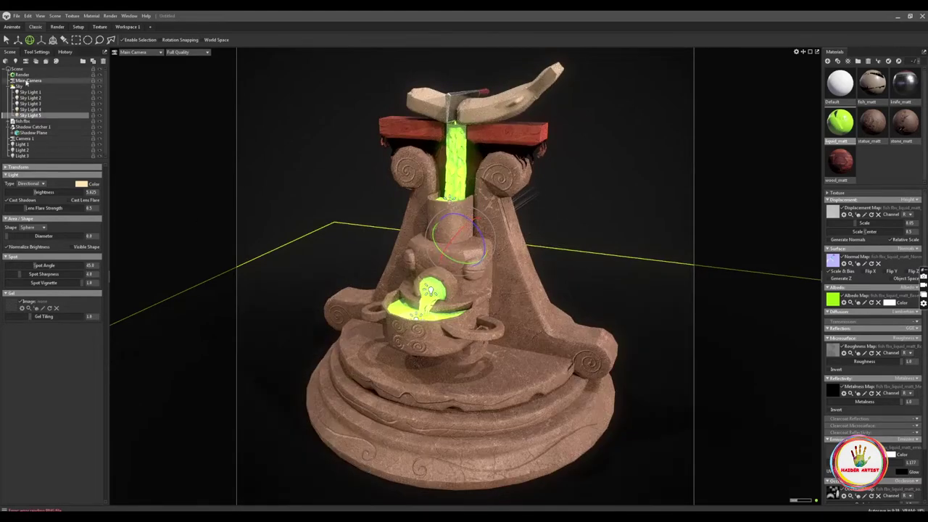
pyautogui.moveTo(32, 406); pyautogui.dragTo(30, 403)
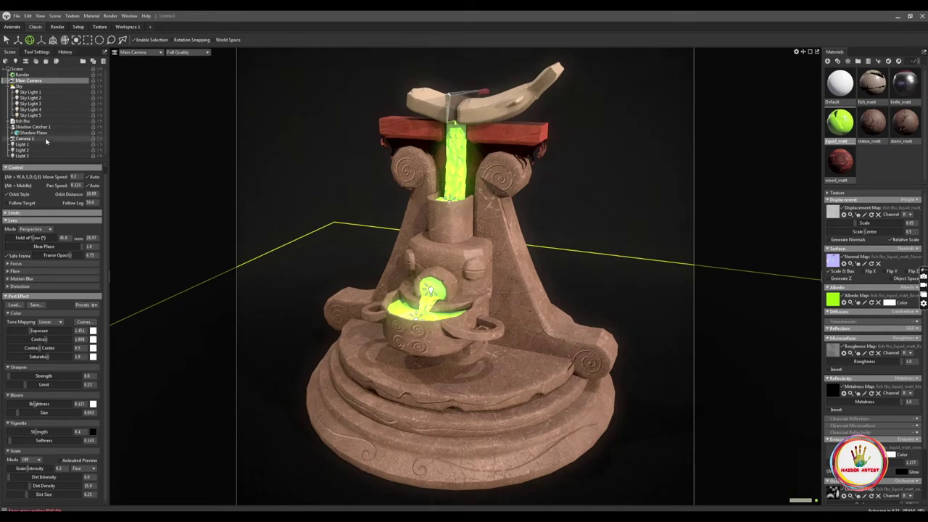
pyautogui.click(24, 155)
pyautogui.press('Up')
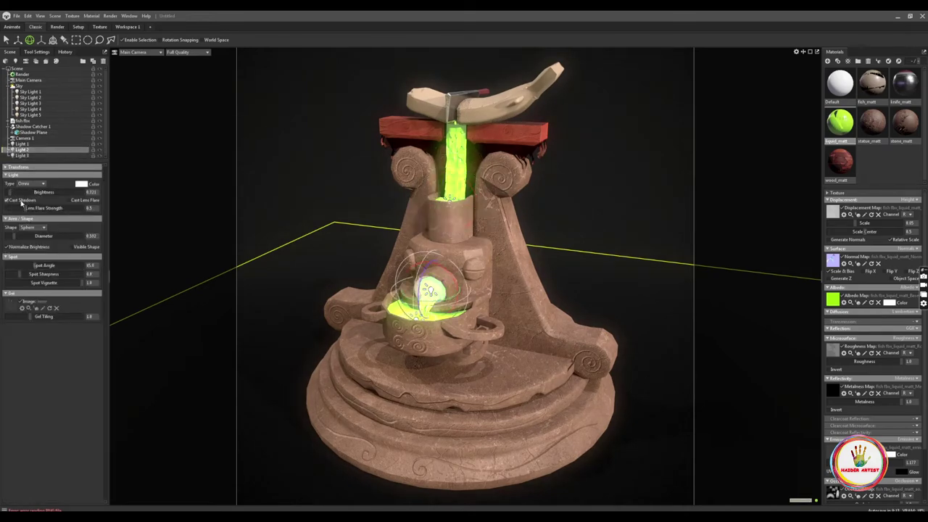
pyautogui.click(22, 144)
pyautogui.moveTo(17, 193); pyautogui.dragTo(16, 194)
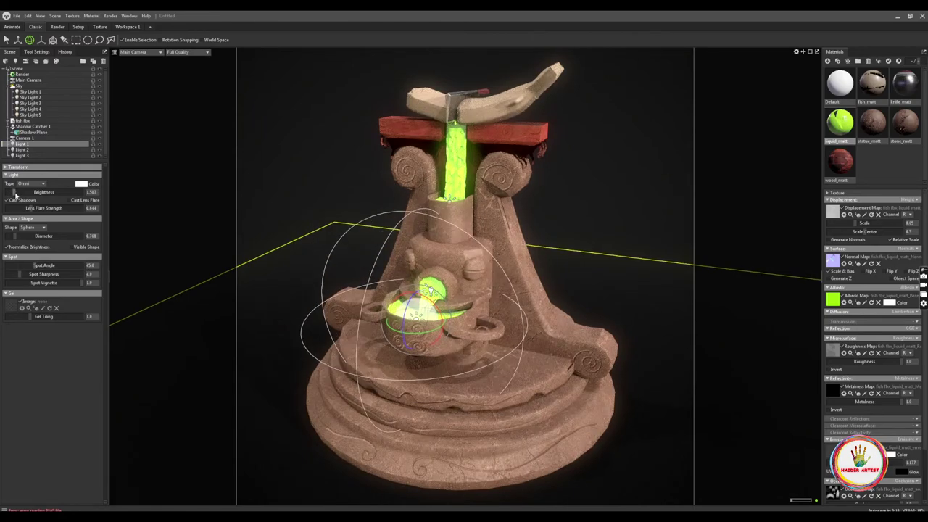
pyautogui.moveTo(398, 186); pyautogui.dragTo(453, 231)
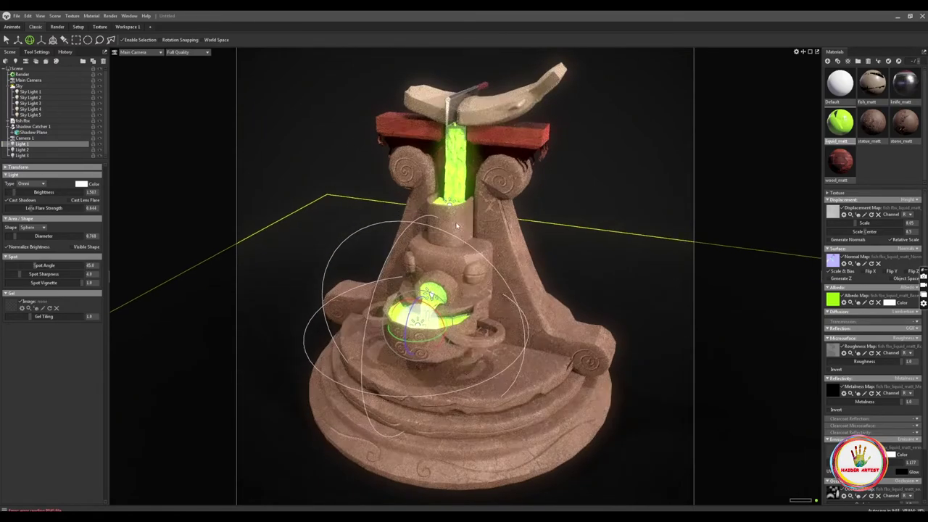
pyautogui.click(773, 127)
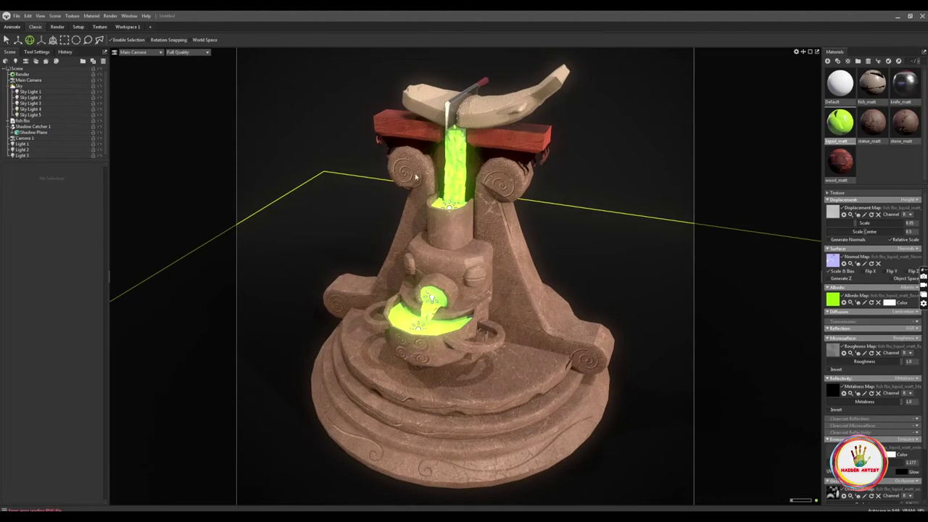
# Dim the Sky's brightness to about 0.647
pyautogui.click(18, 86)
pyautogui.moveTo(28, 184); pyautogui.dragTo(27, 184)
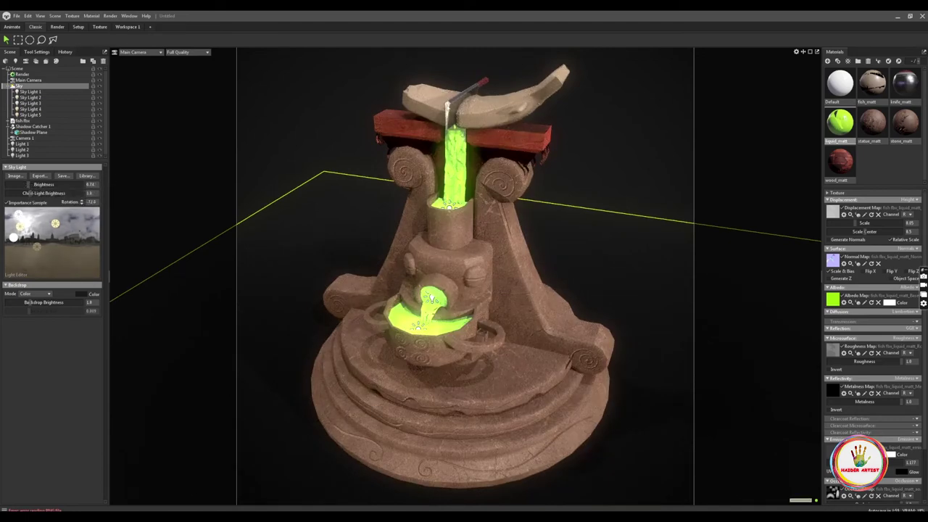
pyautogui.moveTo(484, 210); pyautogui.dragTo(488, 207)
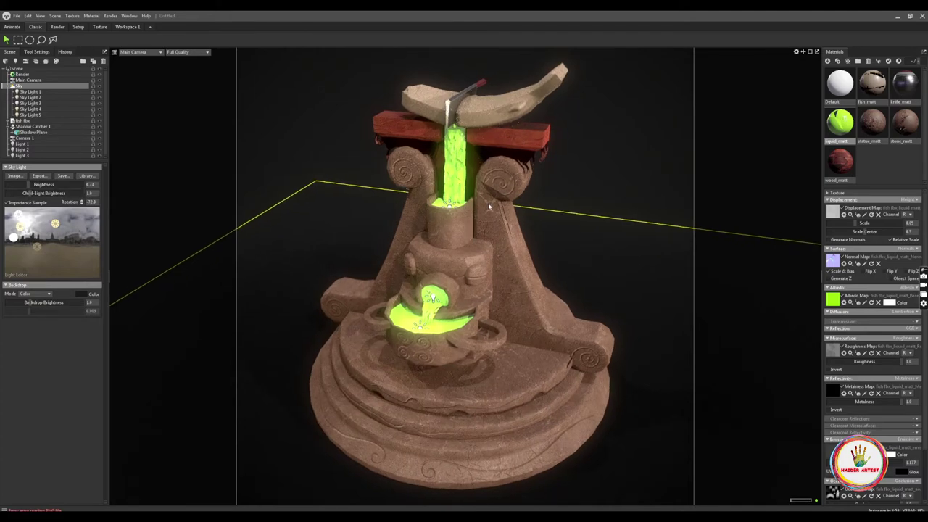
# Tweak the brightness of Sky Lights 1 through 5, dimming Sky Light 5 to about 4.97
pyautogui.click(30, 91)
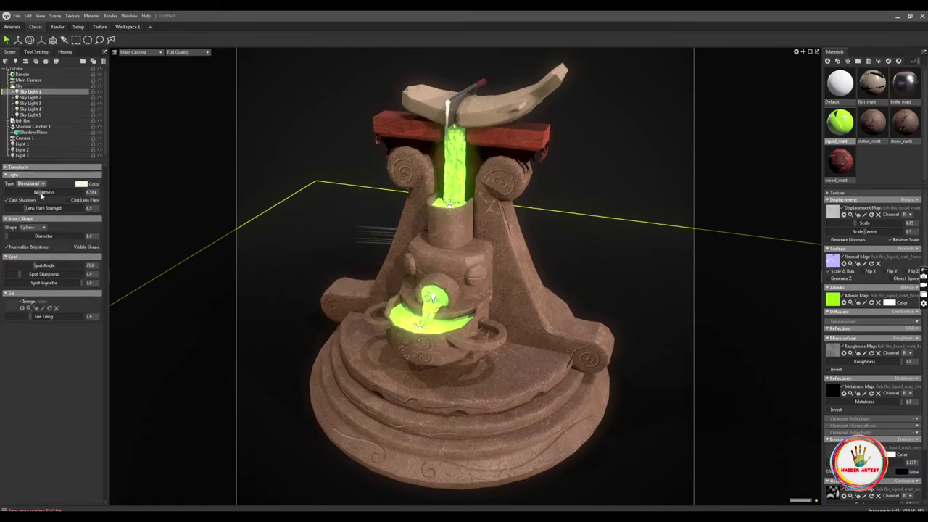
pyautogui.moveTo(40, 191); pyautogui.dragTo(39, 192)
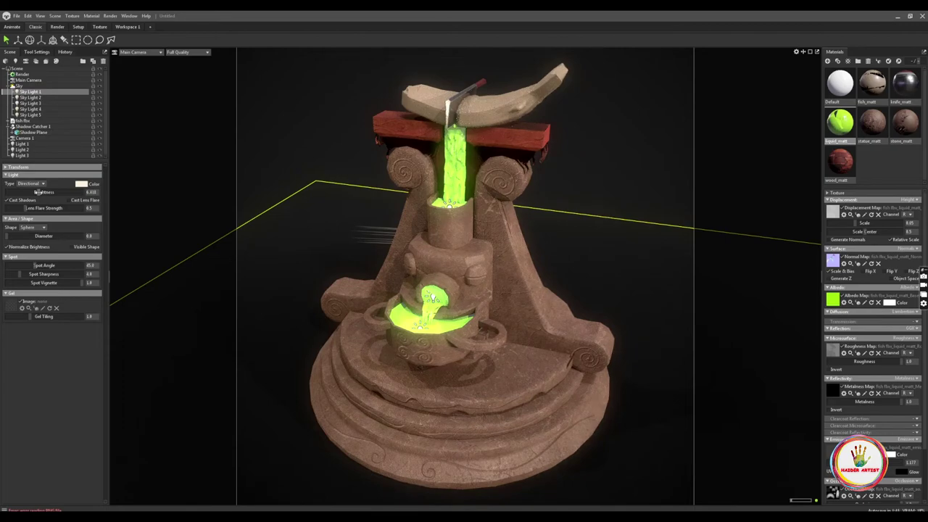
pyautogui.press('Down')
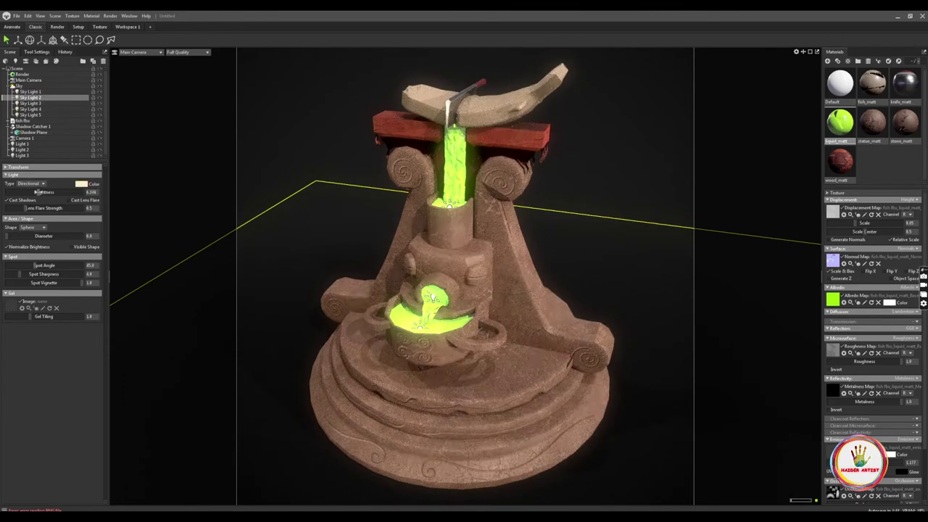
pyautogui.moveTo(37, 191); pyautogui.dragTo(38, 192)
pyautogui.click(27, 103)
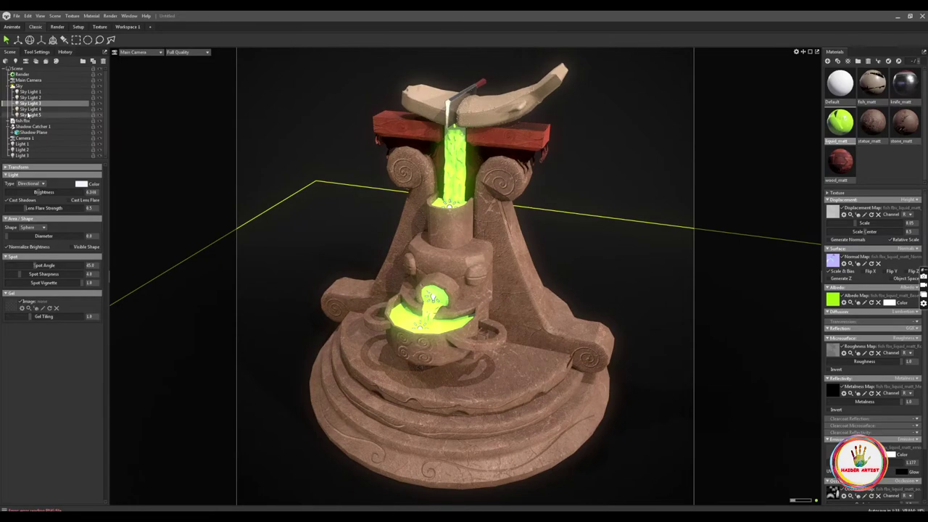
pyautogui.press('Down')
pyautogui.moveTo(38, 192); pyautogui.dragTo(34, 192)
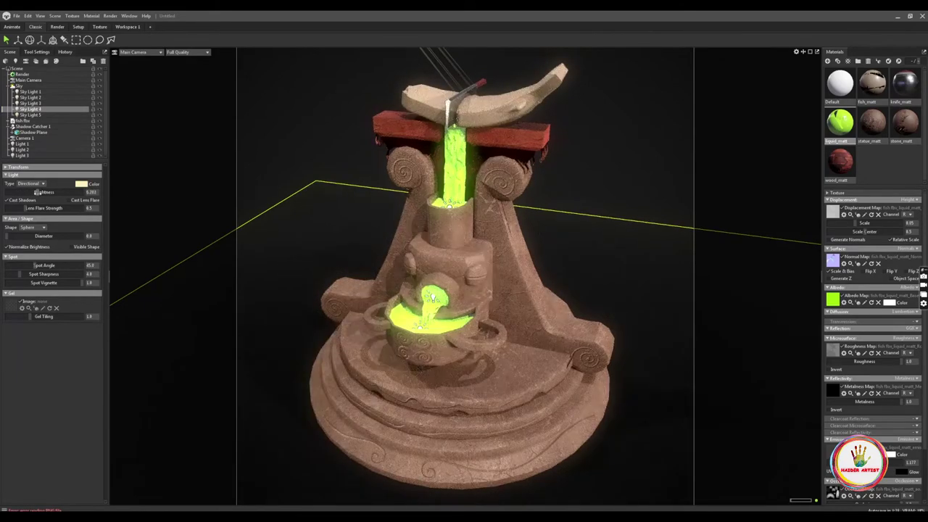
pyautogui.click(29, 115)
pyautogui.moveTo(34, 191); pyautogui.dragTo(30, 192)
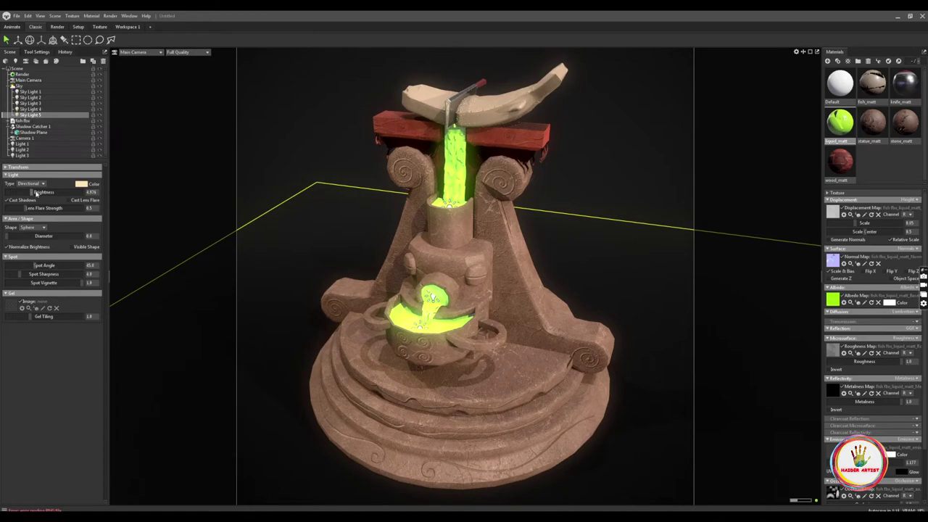
# Set the overall sky brightness near 0.68 and dolly the camera closer to the fountain
pyautogui.click(24, 88)
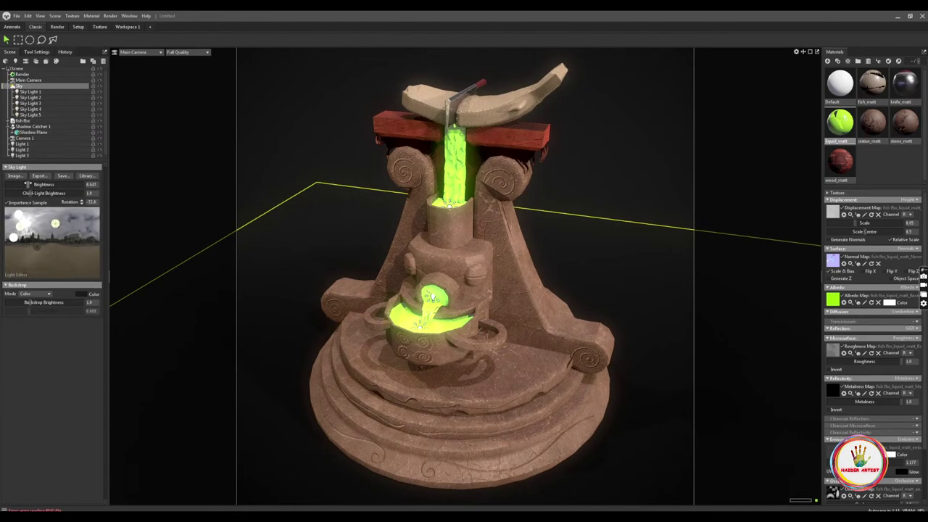
pyautogui.moveTo(28, 184)
pyautogui.mouseDown()
pyautogui.moveTo(27, 194)
pyautogui.moveTo(27, 184)
pyautogui.mouseUp()
pyautogui.moveTo(430, 234); pyautogui.dragTo(440, 249, button='right')
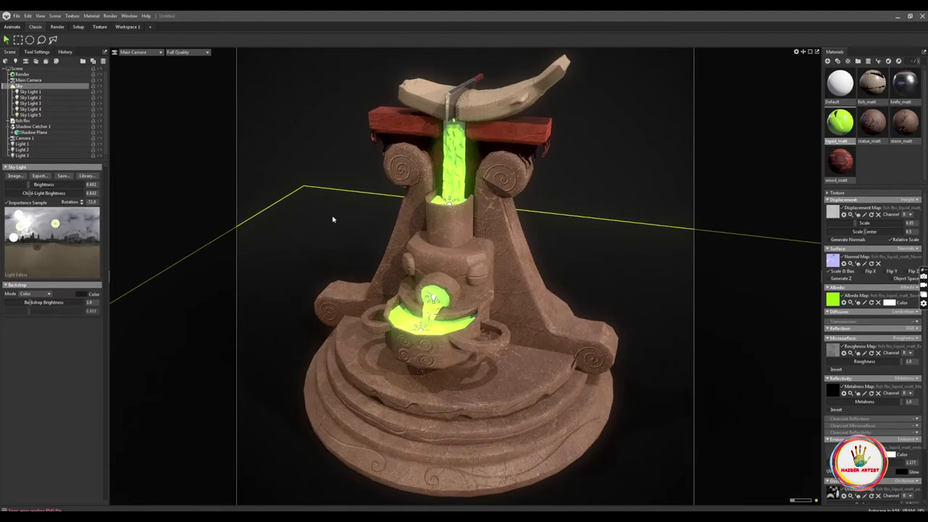
# Render the fountain still image from the Render settings' Output section
pyautogui.click(21, 74)
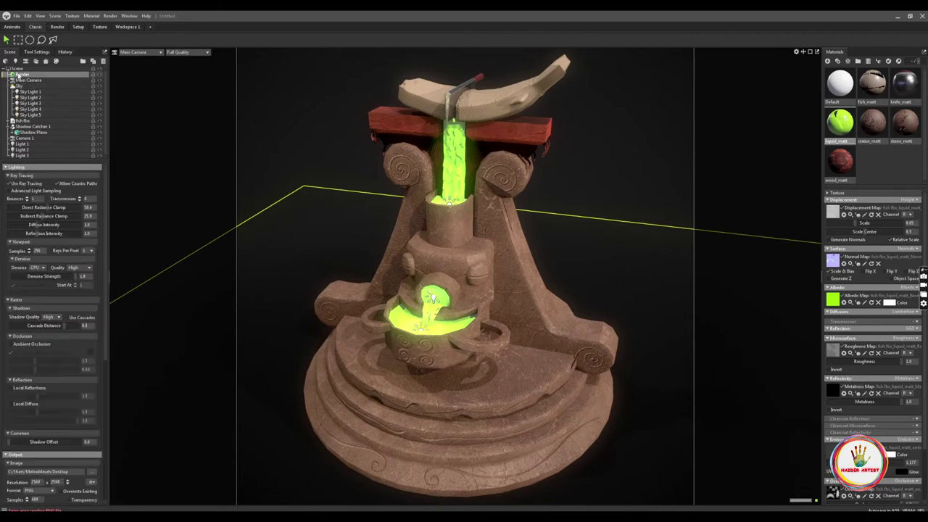
pyautogui.scroll(-2, 33, 289)
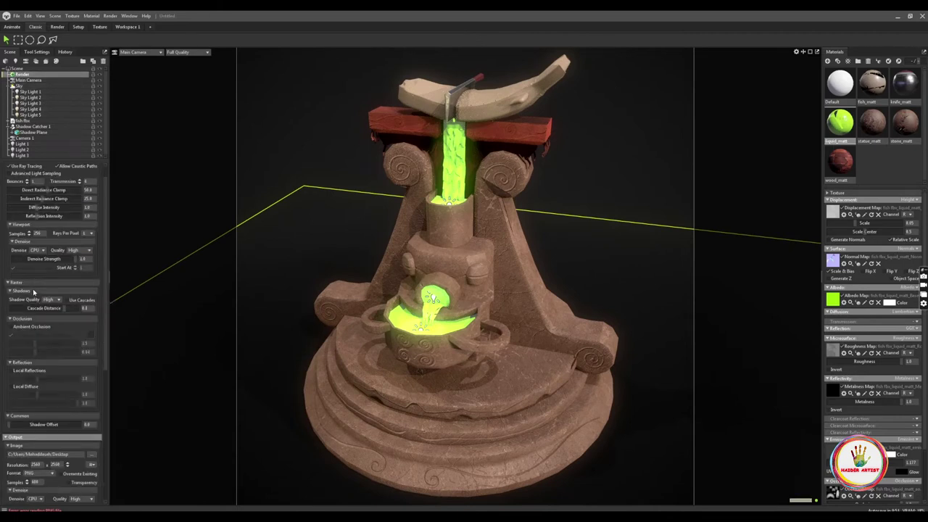
pyautogui.scroll(-2, 32, 286)
pyautogui.scroll(-3, 29, 279)
pyautogui.scroll(-2, 27, 270)
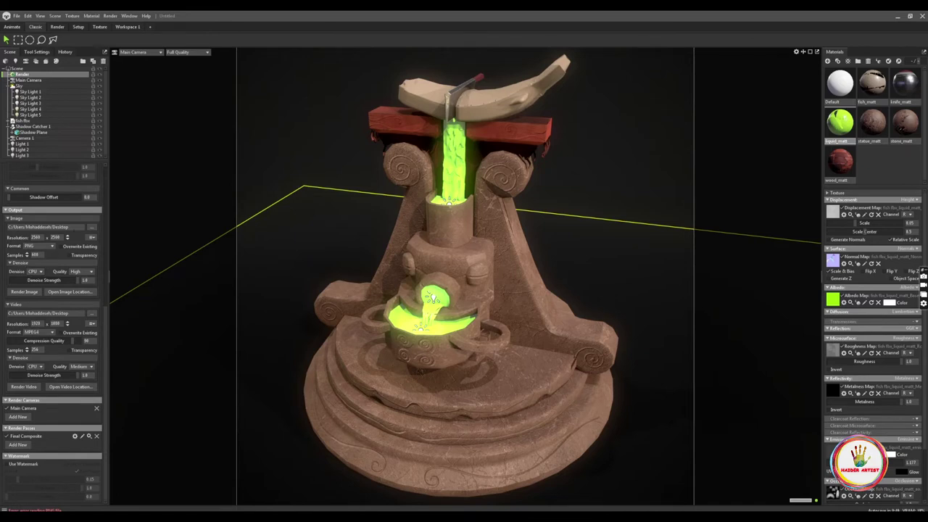
pyautogui.click(24, 291)
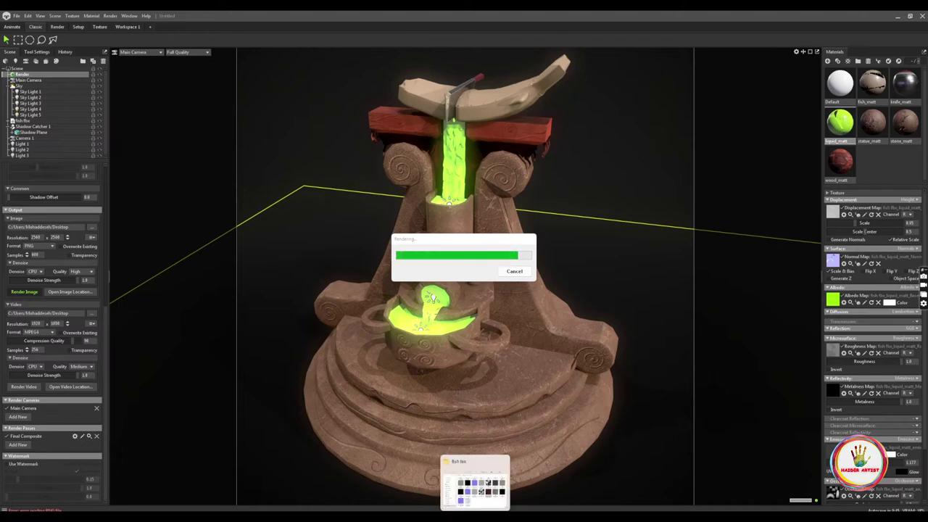
# Locate the rendered tlrender.png in the Desktop folder via File Explorer
pyautogui.rightClick(475, 516)
pyautogui.click(464, 482)
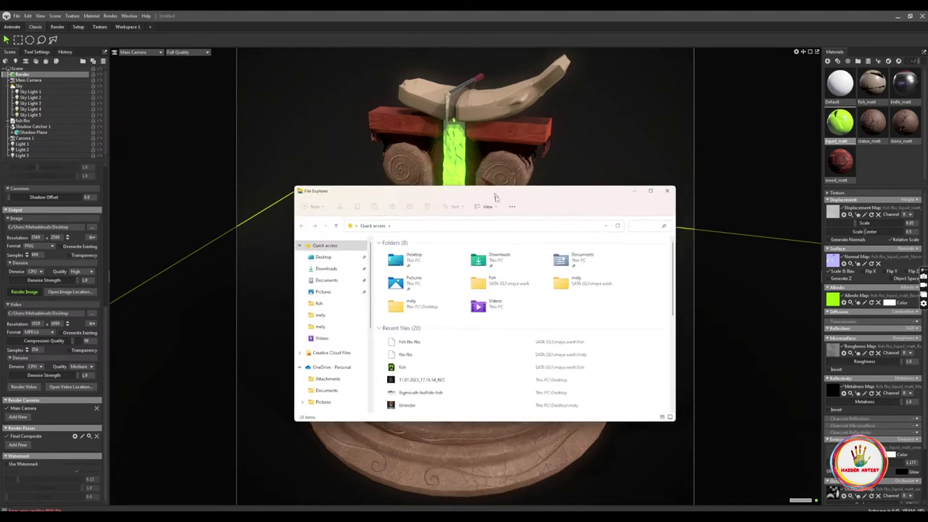
pyautogui.moveTo(495, 196); pyautogui.dragTo(507, 427)
pyautogui.click(335, 487)
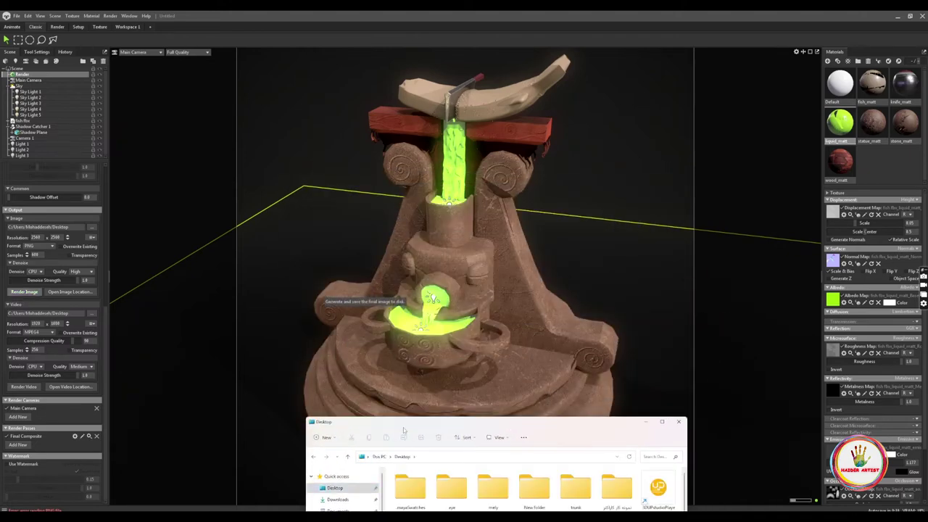
pyautogui.moveTo(450, 423); pyautogui.dragTo(463, 150)
pyautogui.scroll(-5, 505, 290)
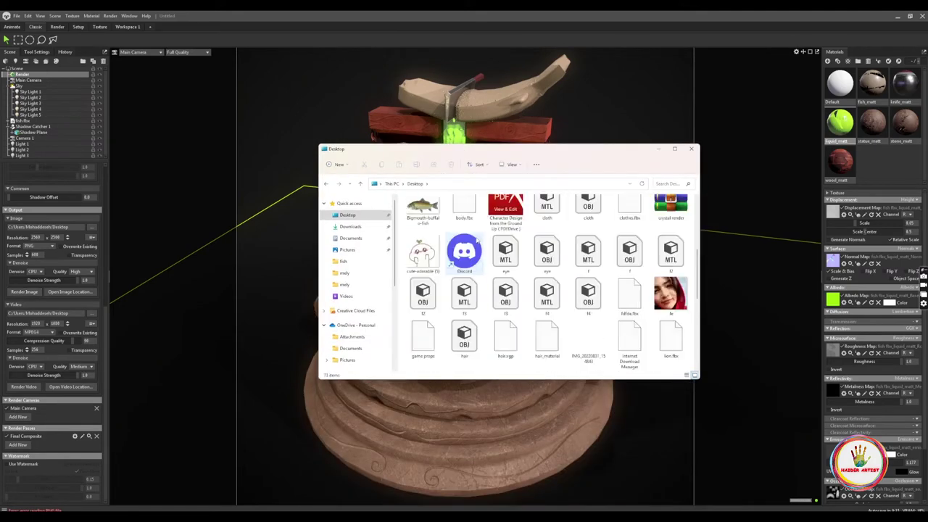
pyautogui.scroll(-3, 505, 290)
pyautogui.click(505, 294)
# View tlrender.png in Photos, zooming and panning over the bowl and stone base, then return to Toolbag
pyautogui.doubleClick(503, 290)
pyautogui.scroll(2, 435, 377)
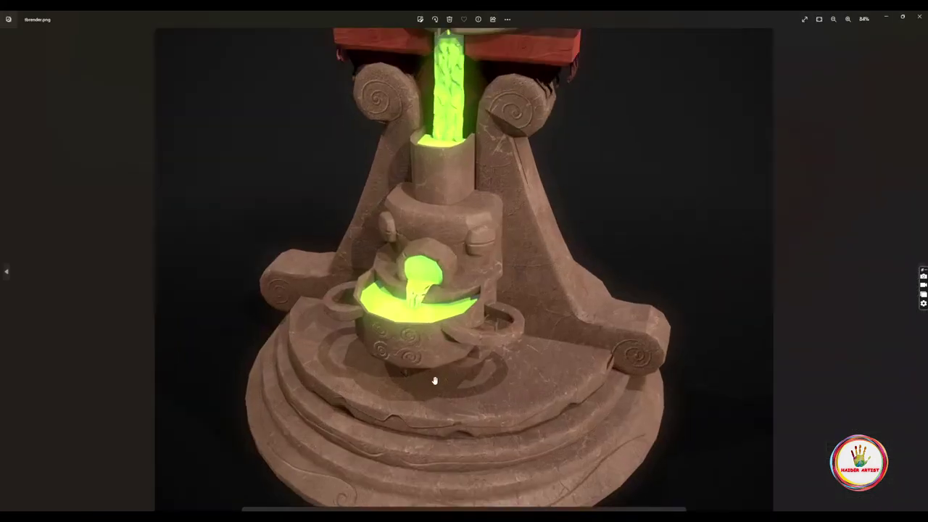
pyautogui.scroll(3, 440, 316)
pyautogui.scroll(2, 439, 316)
pyautogui.scroll(-2, 441, 206)
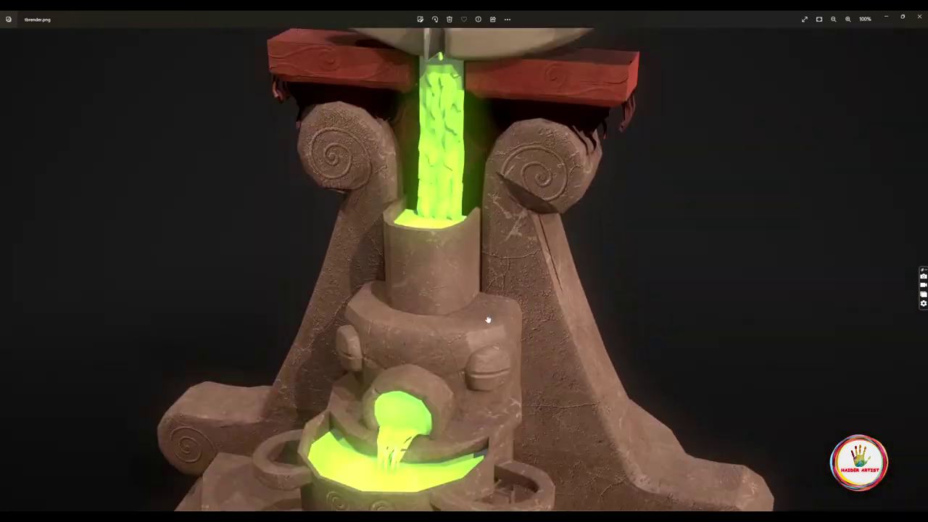
pyautogui.scroll(2, 481, 43)
pyautogui.scroll(2, 467, 153)
pyautogui.moveTo(467, 153); pyautogui.dragTo(463, 32)
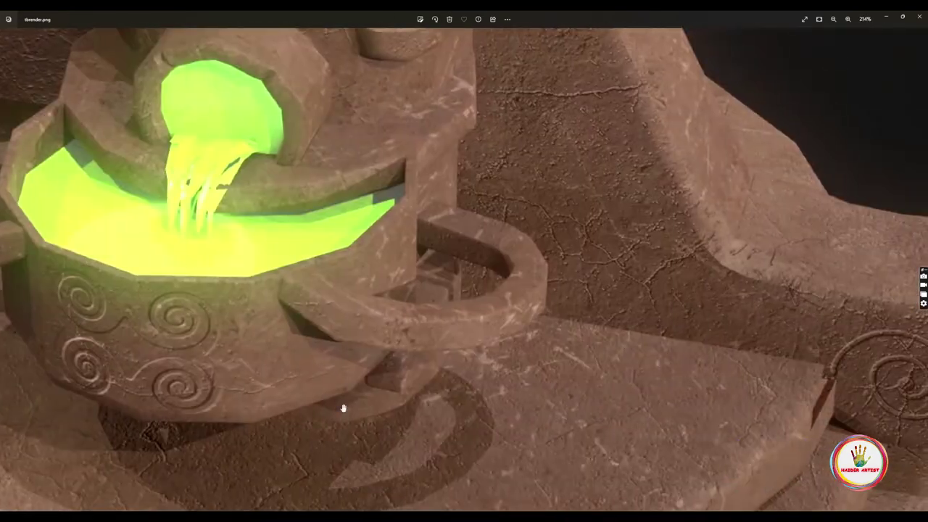
pyautogui.moveTo(342, 408)
pyautogui.mouseDown()
pyautogui.moveTo(336, 20)
pyautogui.moveTo(344, 347)
pyautogui.mouseUp()
pyautogui.scroll(-3, 343, 347)
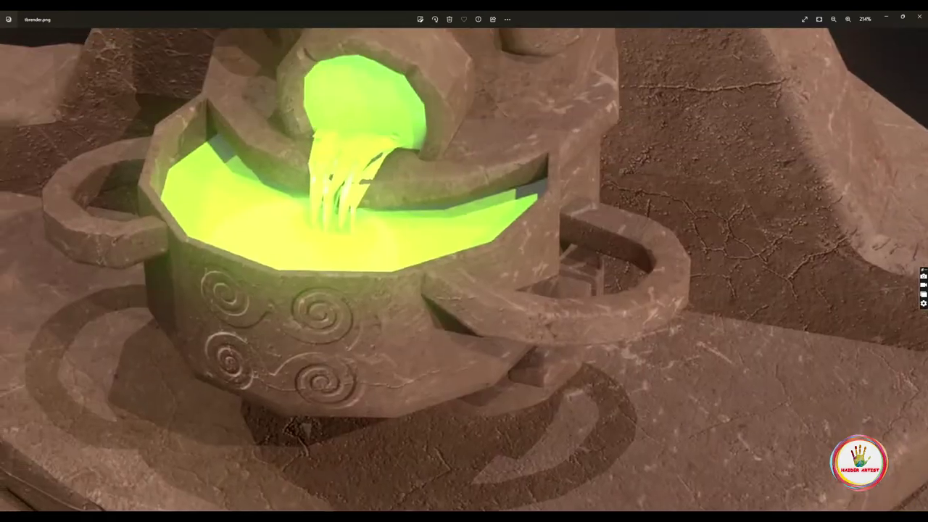
pyautogui.scroll(-3, 486, 261)
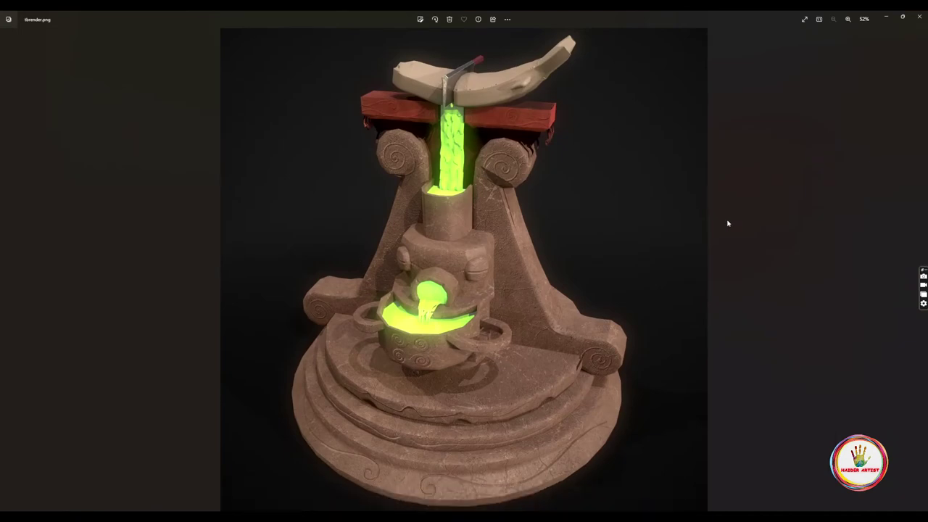
pyautogui.click(884, 18)
pyautogui.click(304, 267)
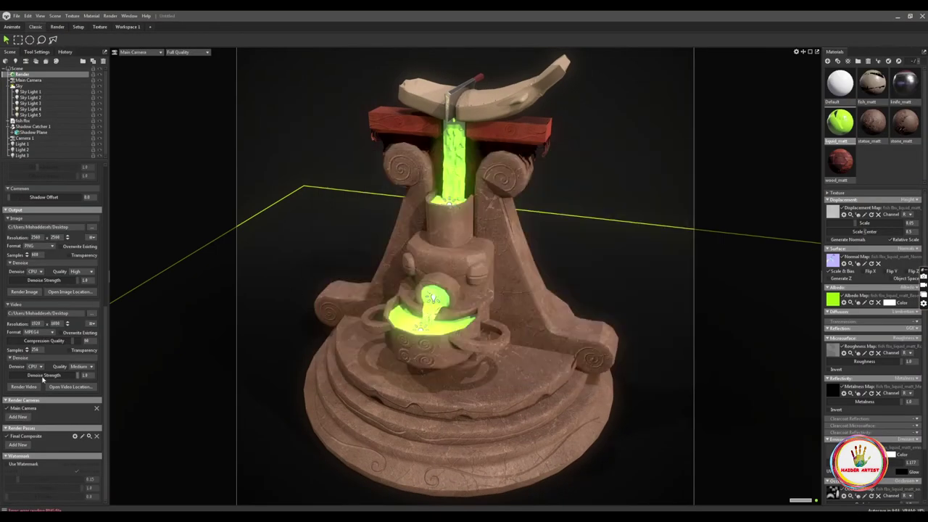
# Add Turntable 1 holding the fish fbx model and scrub the timeline to preview its spin
pyautogui.click(32, 335)
pyautogui.click(10, 127)
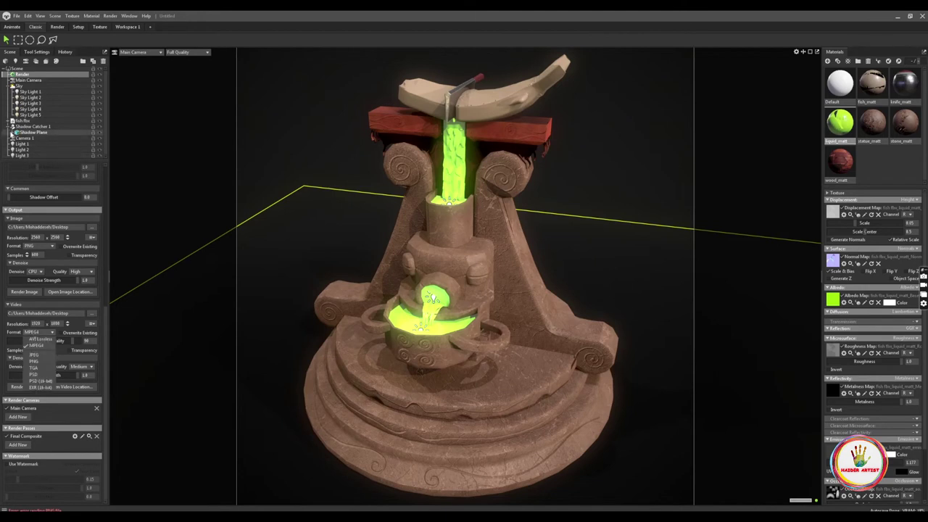
pyautogui.click(22, 121)
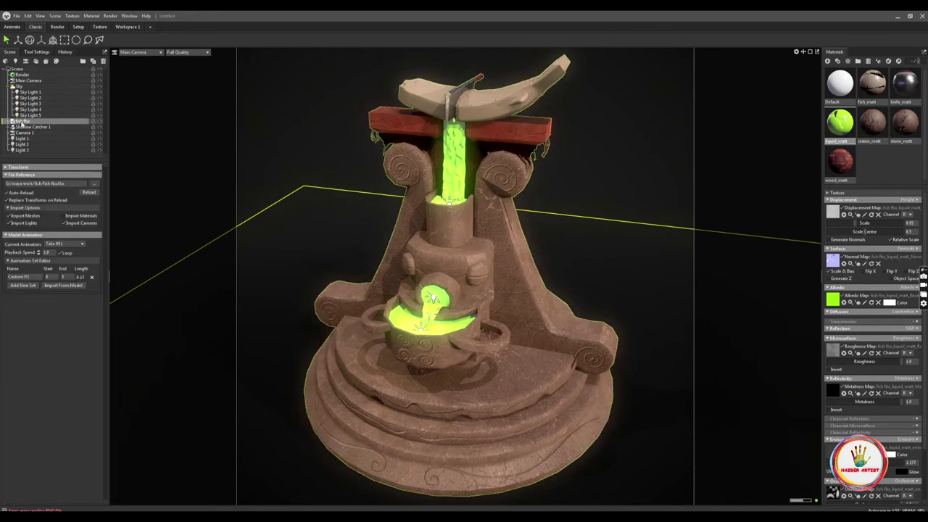
pyautogui.rightClick(30, 173)
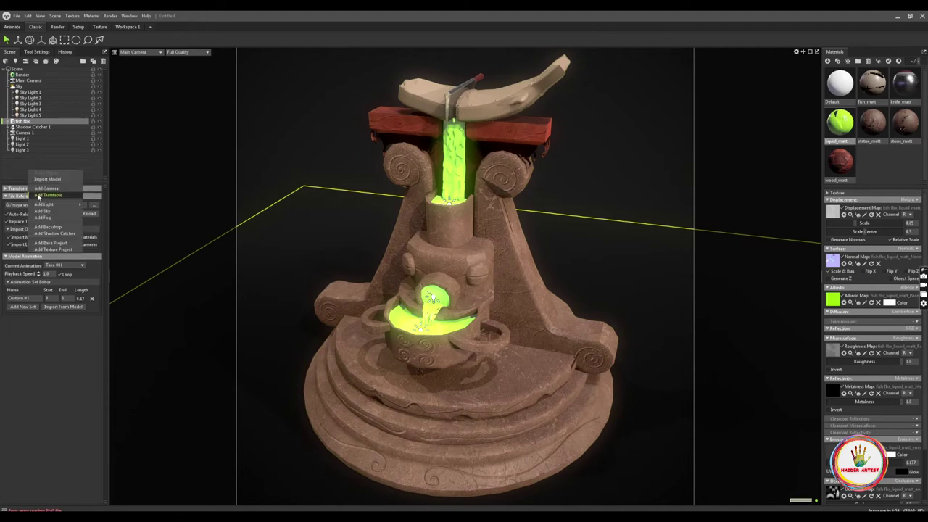
pyautogui.click(40, 195)
pyautogui.moveTo(223, 461)
pyautogui.mouseDown()
pyautogui.moveTo(790, 461)
pyautogui.moveTo(224, 461)
pyautogui.mouseUp()
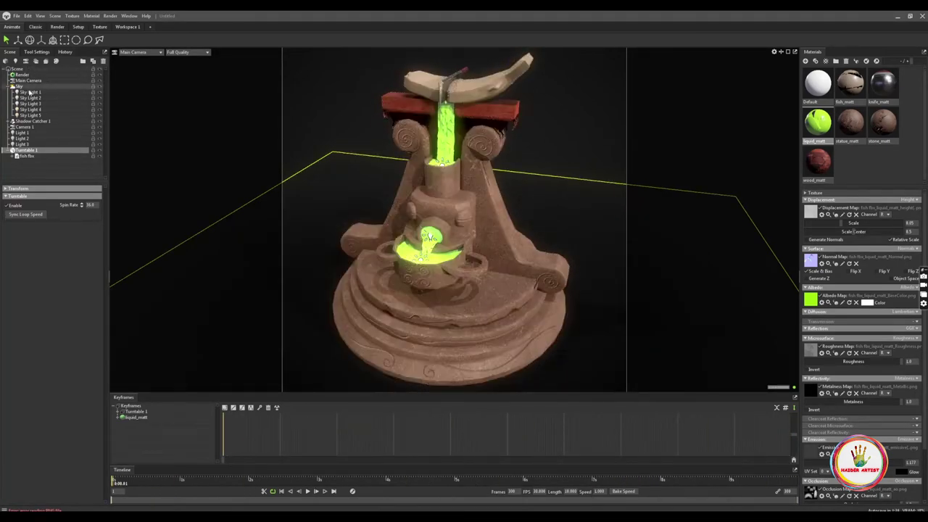
# Set the video output format to JPEG in the Render settings
pyautogui.click(21, 75)
pyautogui.scroll(-2, 29, 255)
pyautogui.scroll(-2, 29, 256)
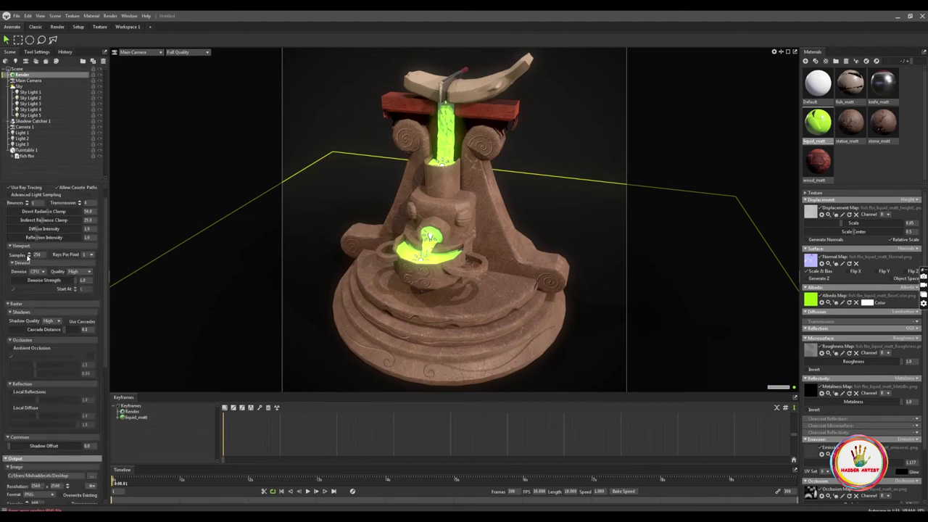
pyautogui.scroll(-2, 29, 255)
pyautogui.scroll(-1, 26, 276)
pyautogui.scroll(-1, 24, 289)
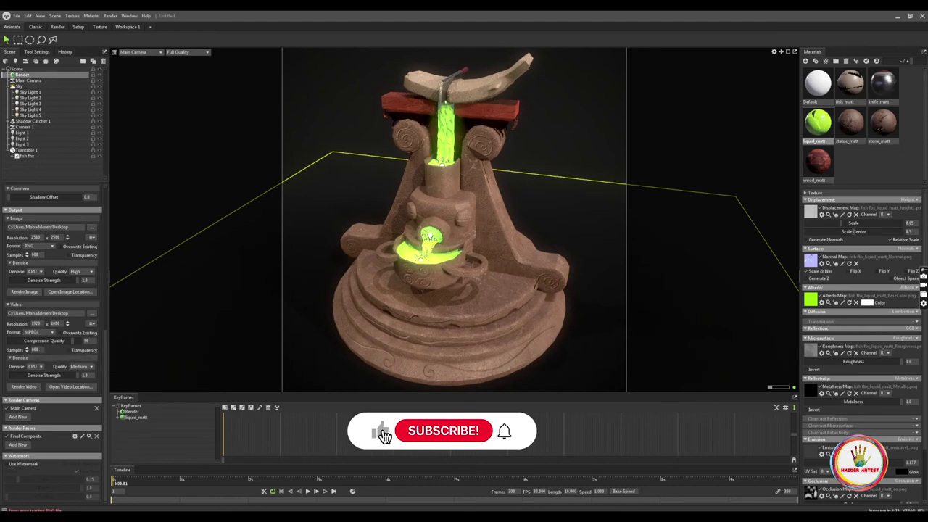
pyautogui.click(31, 331)
pyautogui.click(32, 355)
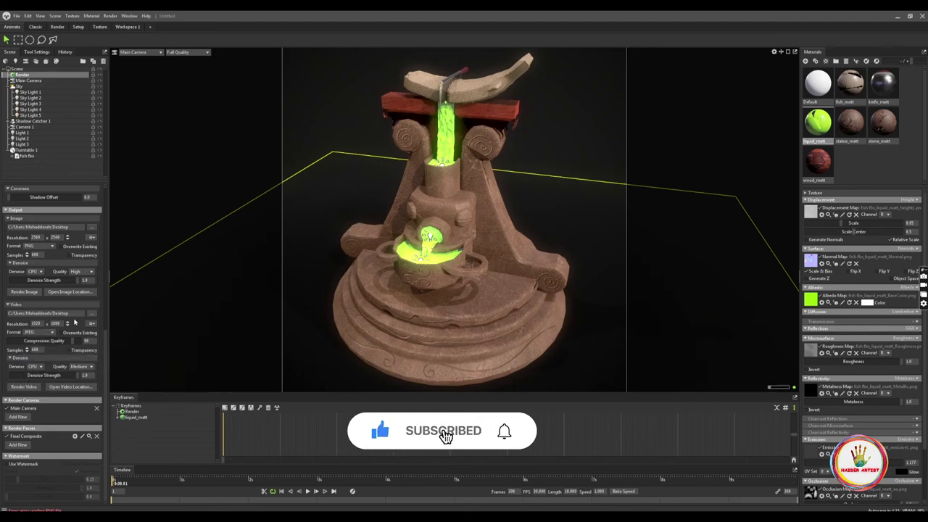
# Dismiss the save-location dialog and start rendering the turntable video
pyautogui.click(92, 315)
pyautogui.click(427, 16)
pyautogui.click(23, 388)
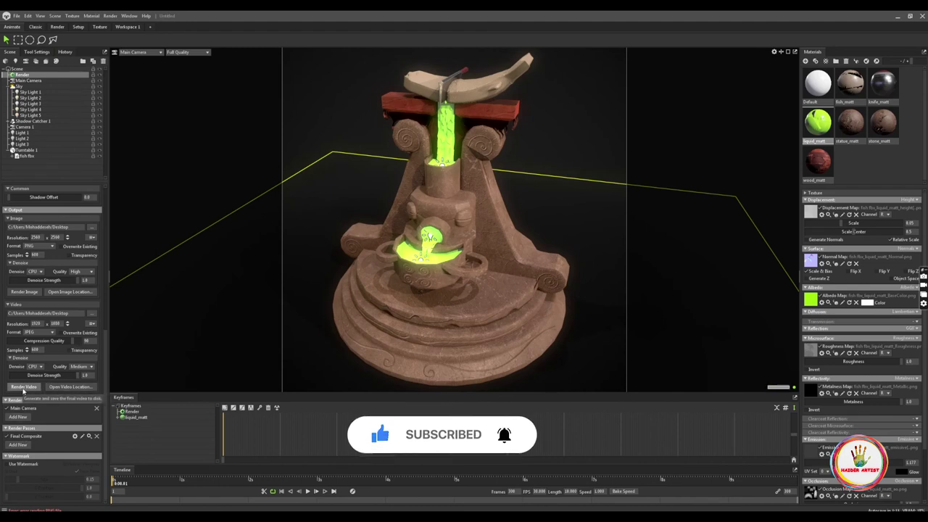